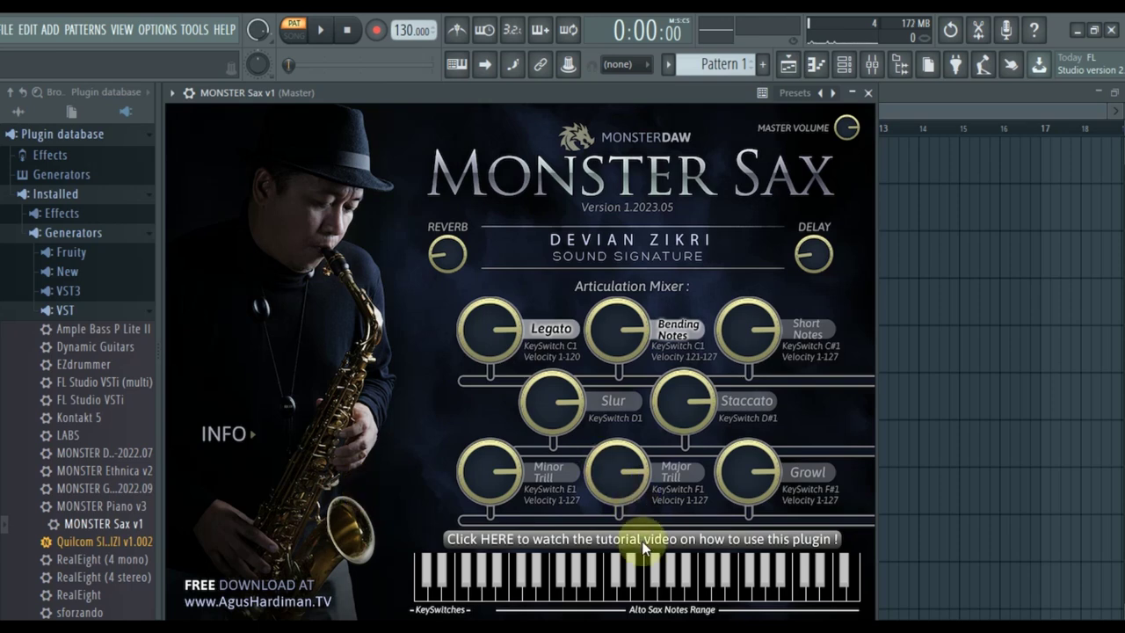
- Switch to File Explorer and look at the VST folders in C:\Program Files\Common Files, returning to the C: drive root
click(637, 628)
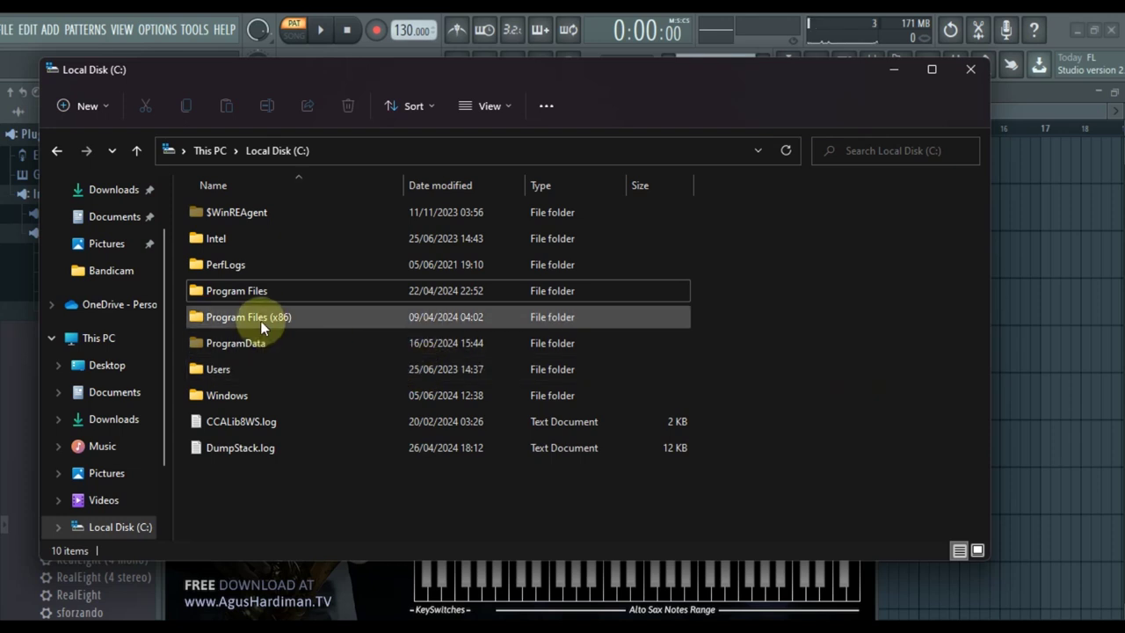
mouse_move(279, 320)
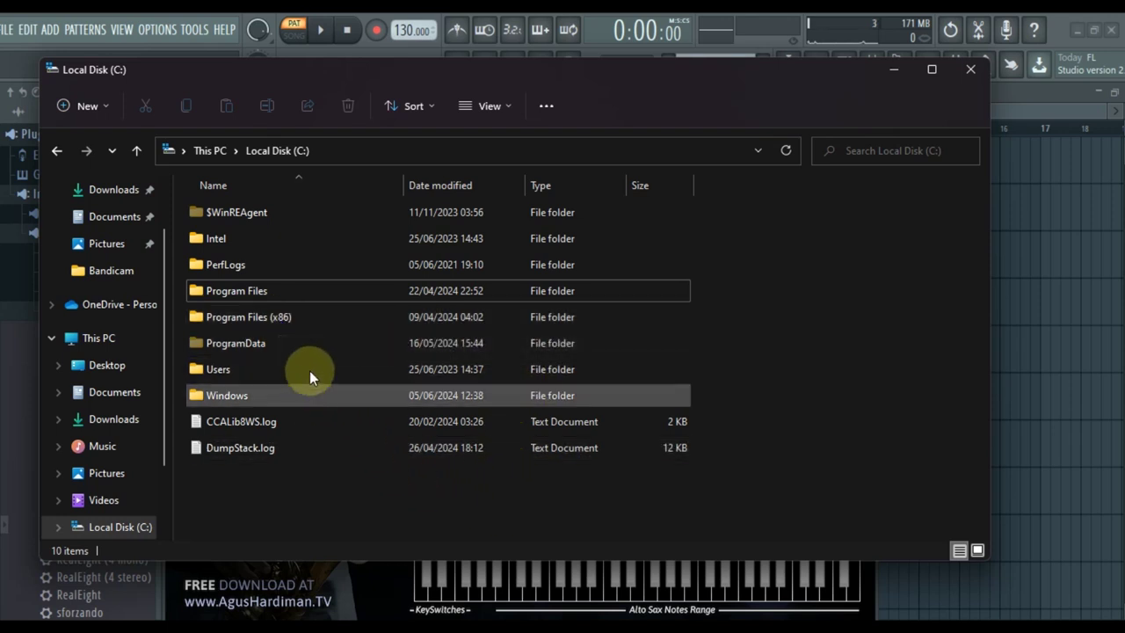
click(348, 293)
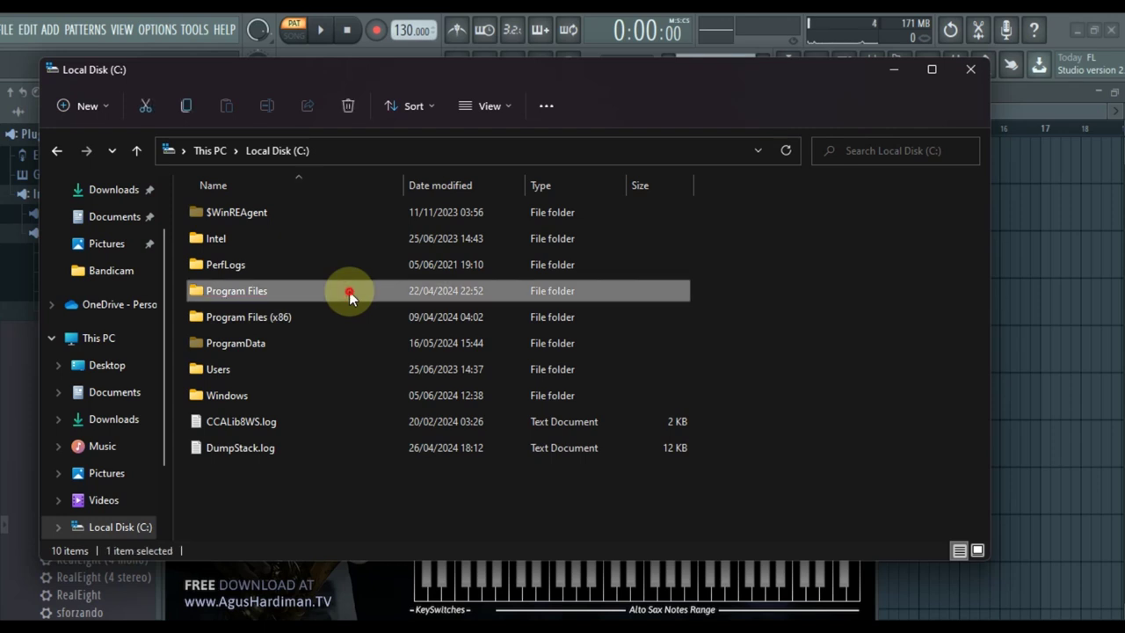
double_click(348, 291)
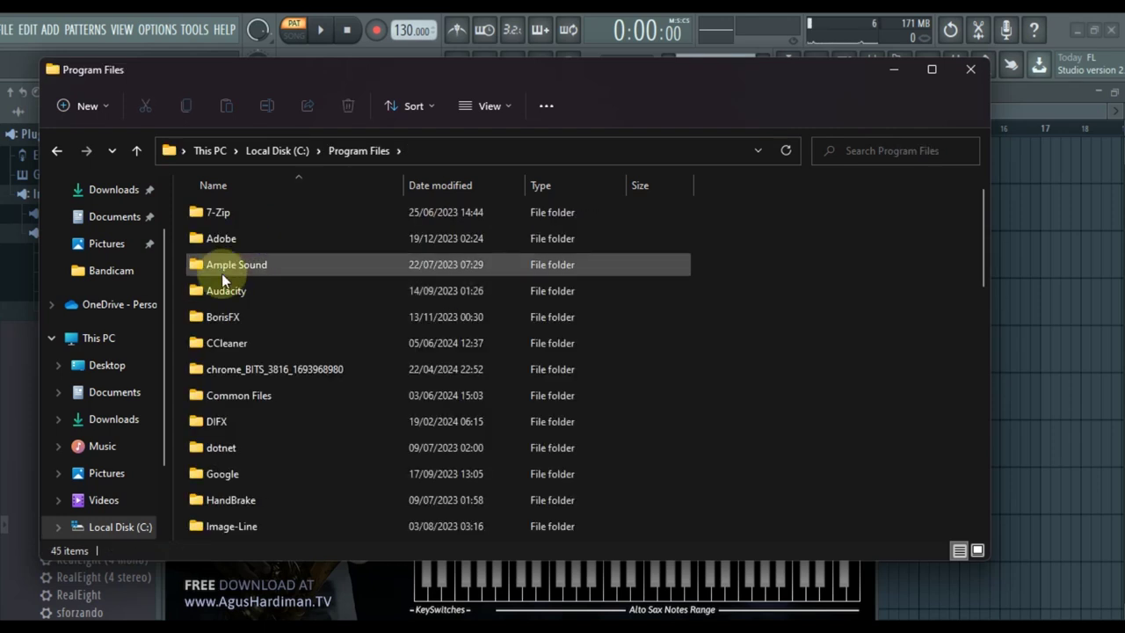
double_click(266, 398)
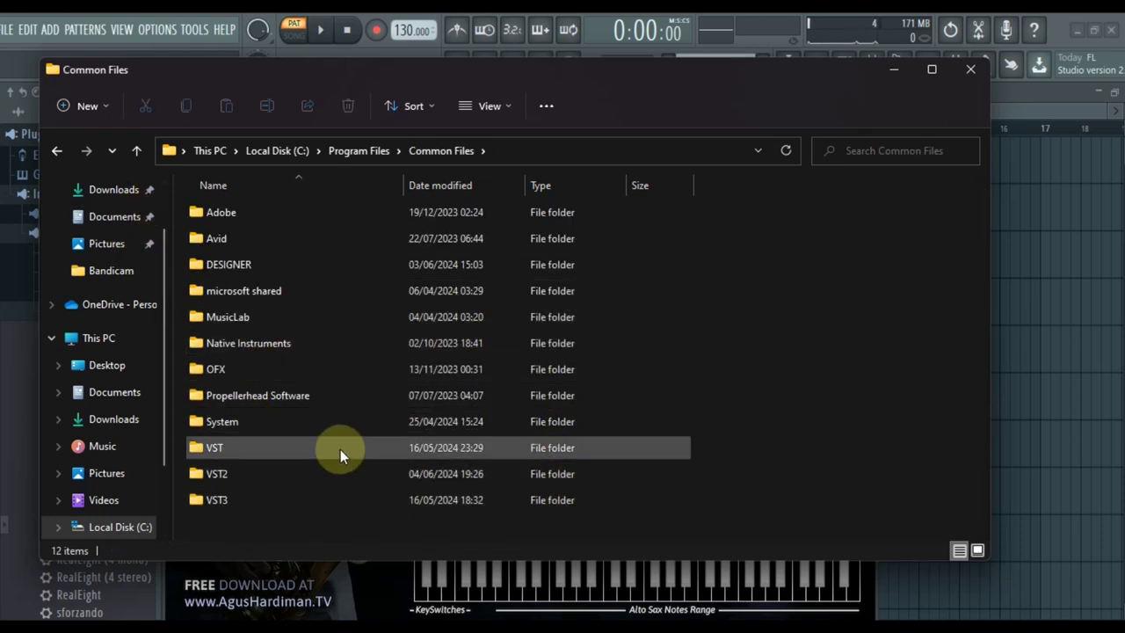
click(137, 152)
click(136, 152)
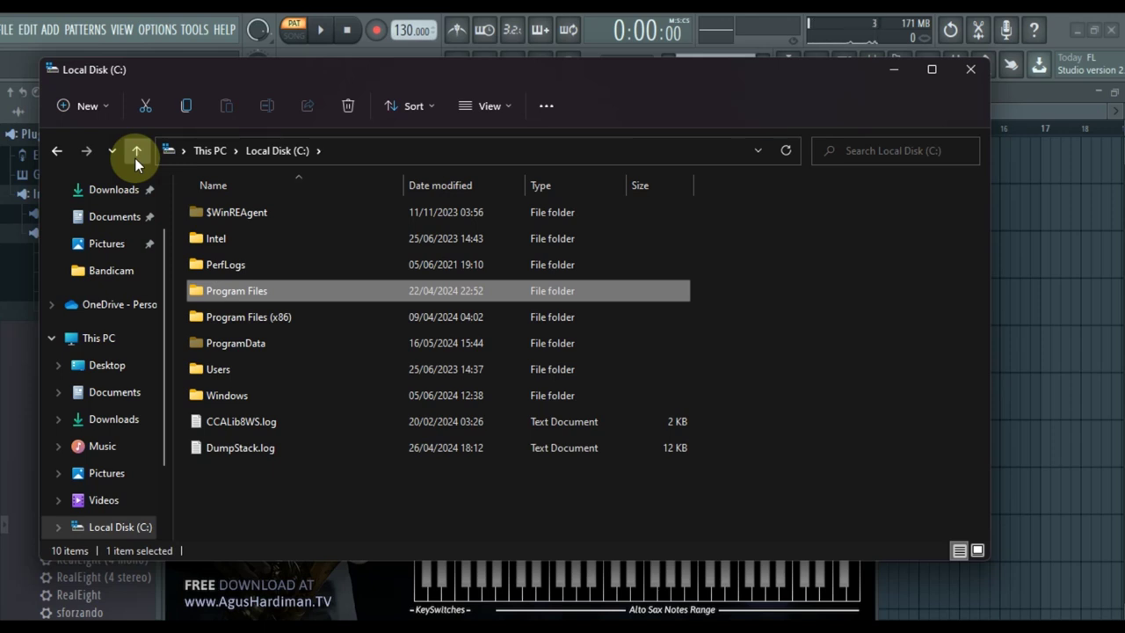
click(878, 365)
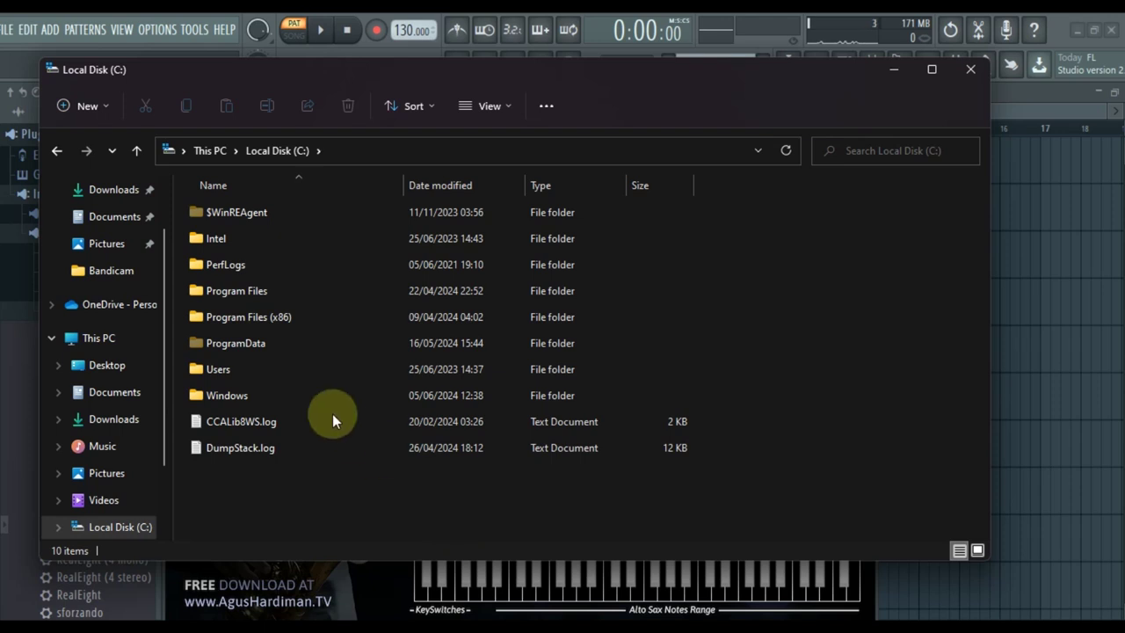
- Open C:\Program Files\Common Files\VST2 and look for the MONSTER Sax v1.dll plugin file
double_click(270, 295)
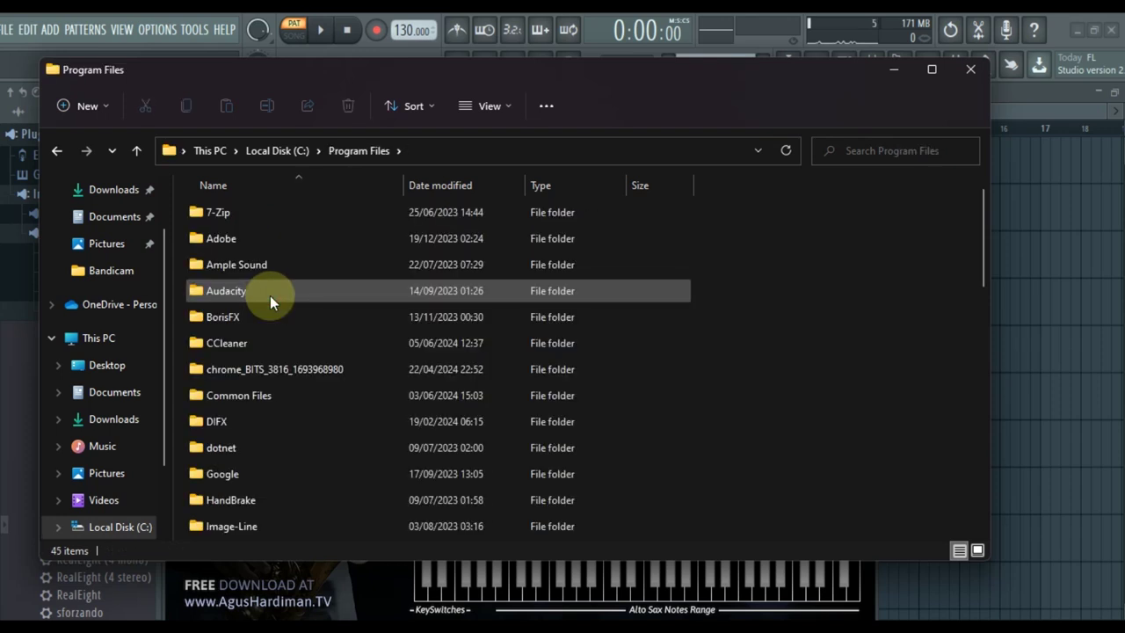
double_click(263, 399)
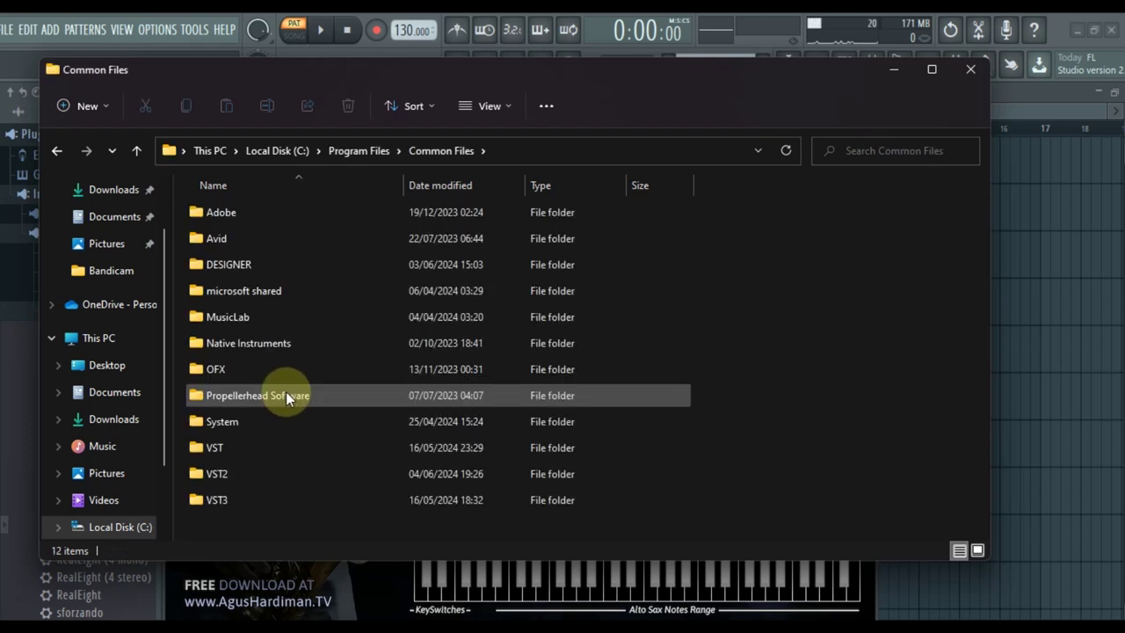
double_click(237, 479)
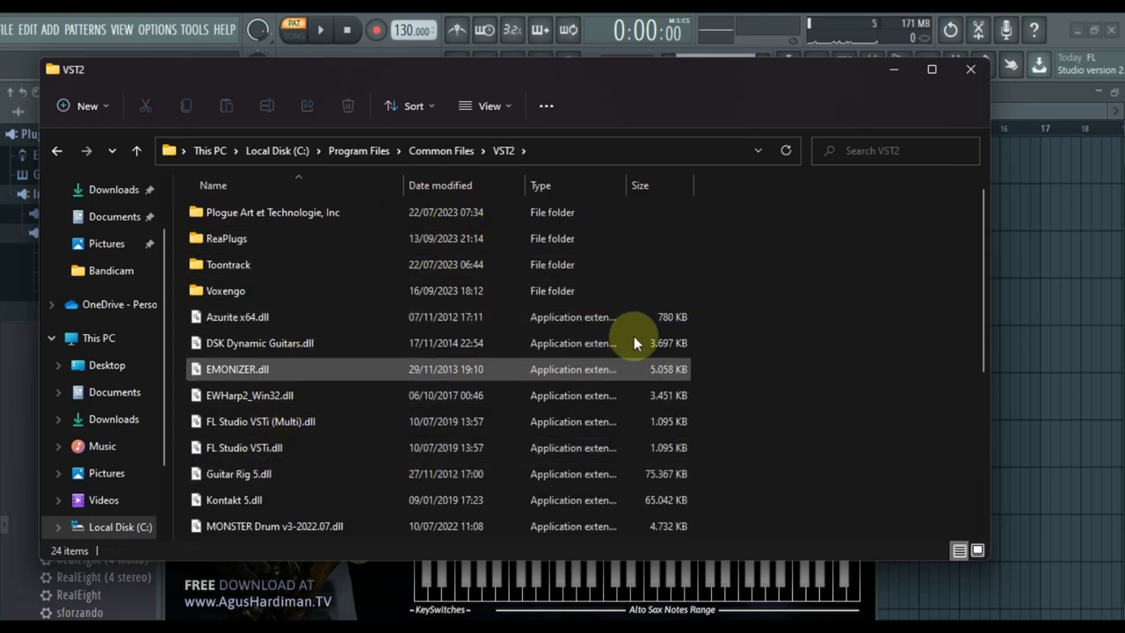
scroll(722, 301, down, 4)
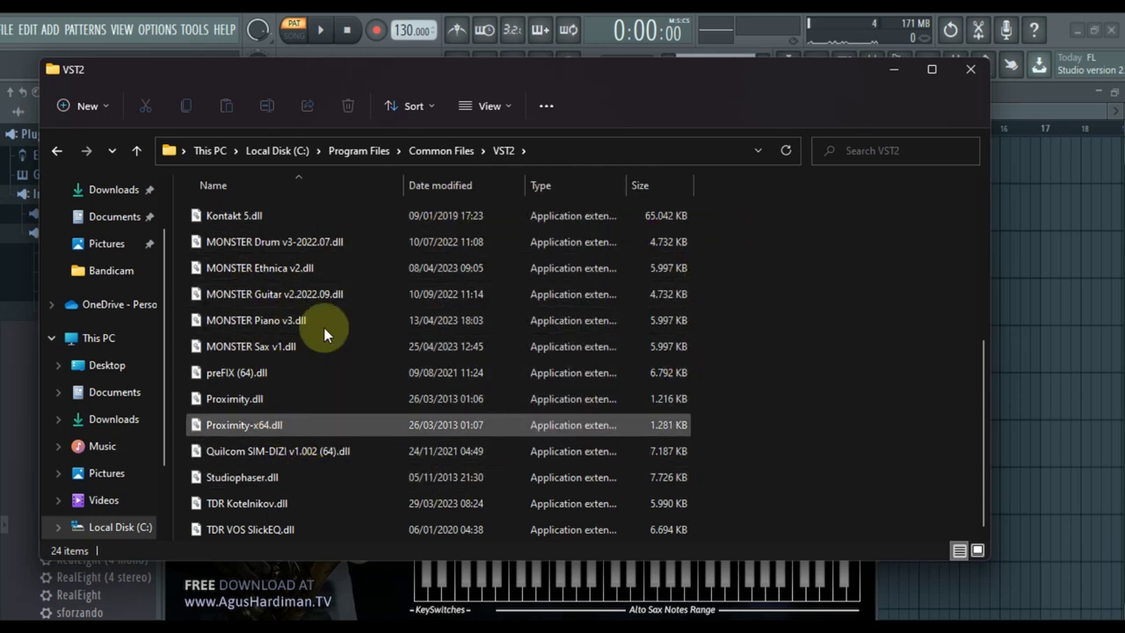
- Return to the C: drive root and minimize File Explorer to get back to FL Studio
click(135, 151)
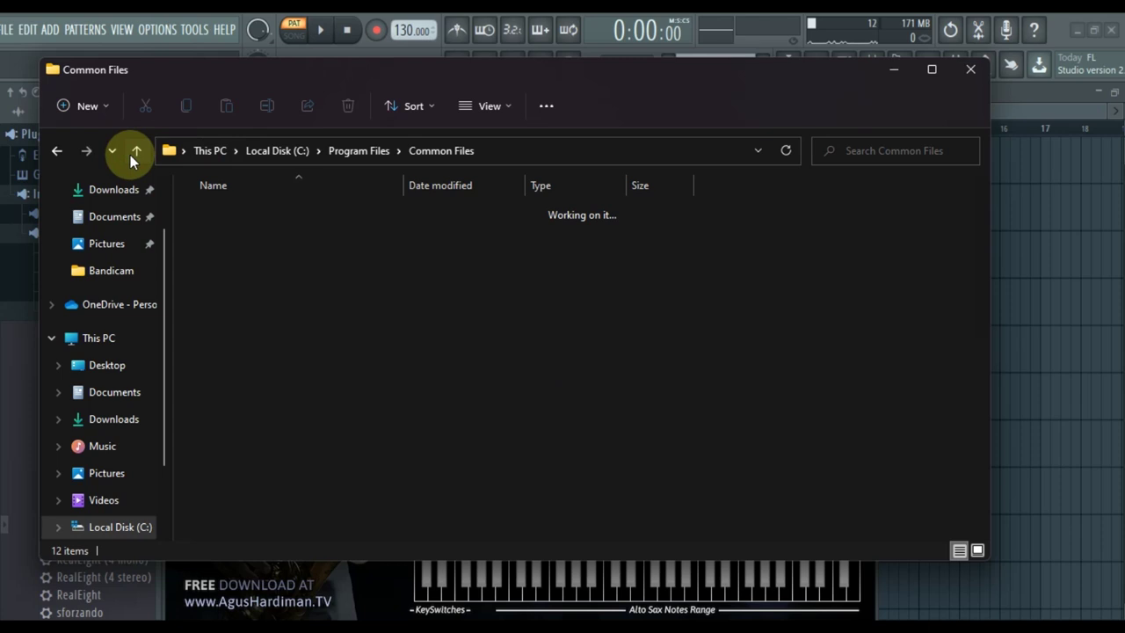
click(130, 154)
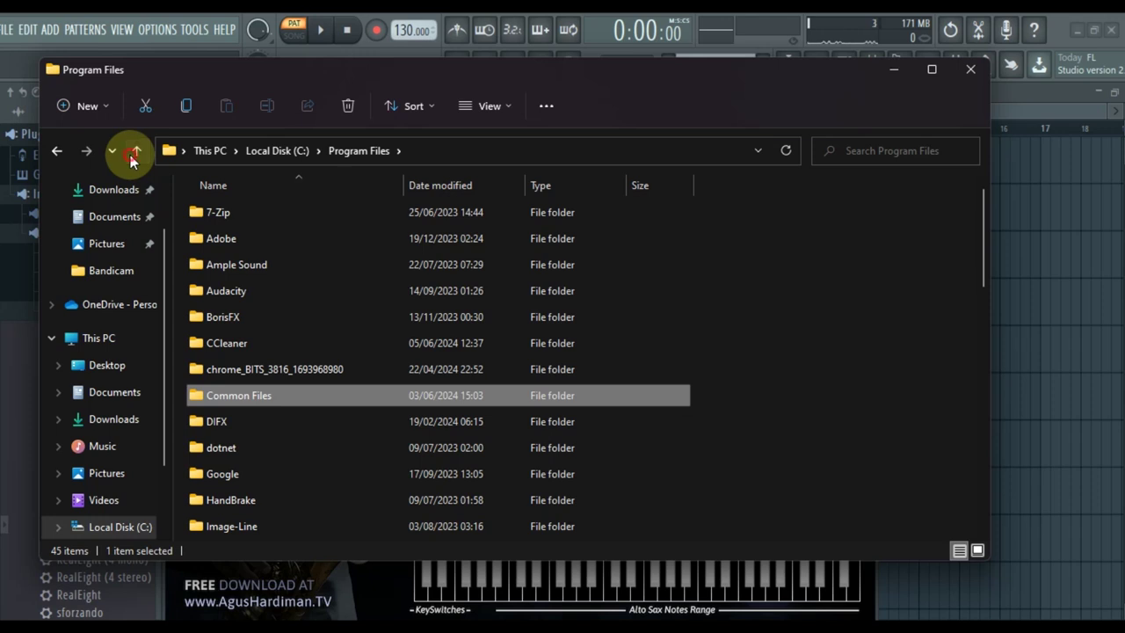
click(130, 154)
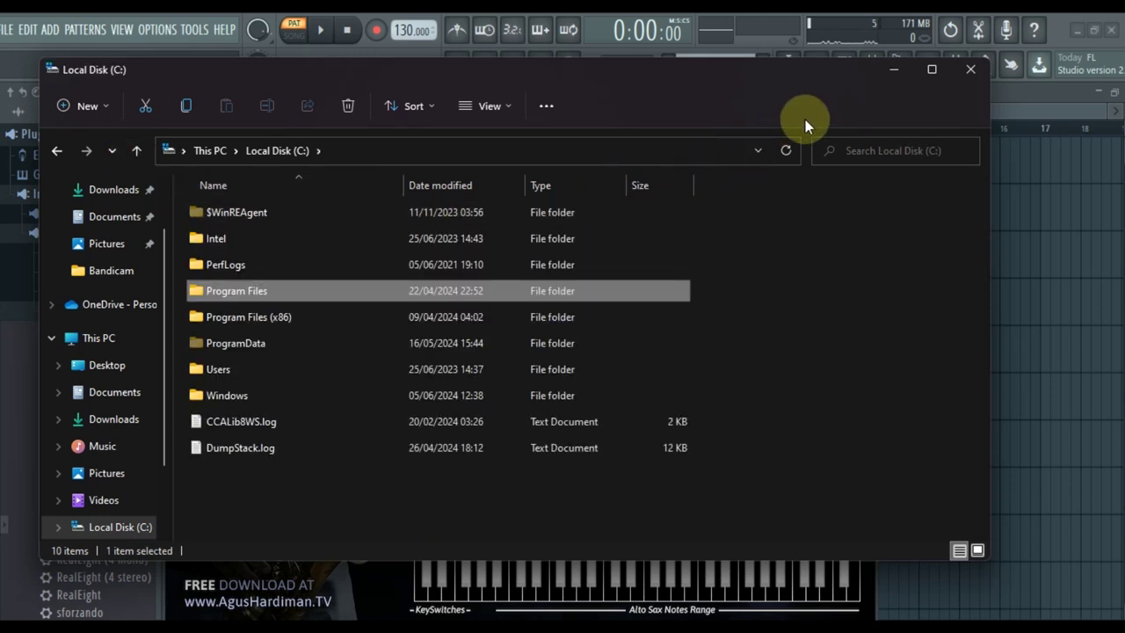
click(884, 74)
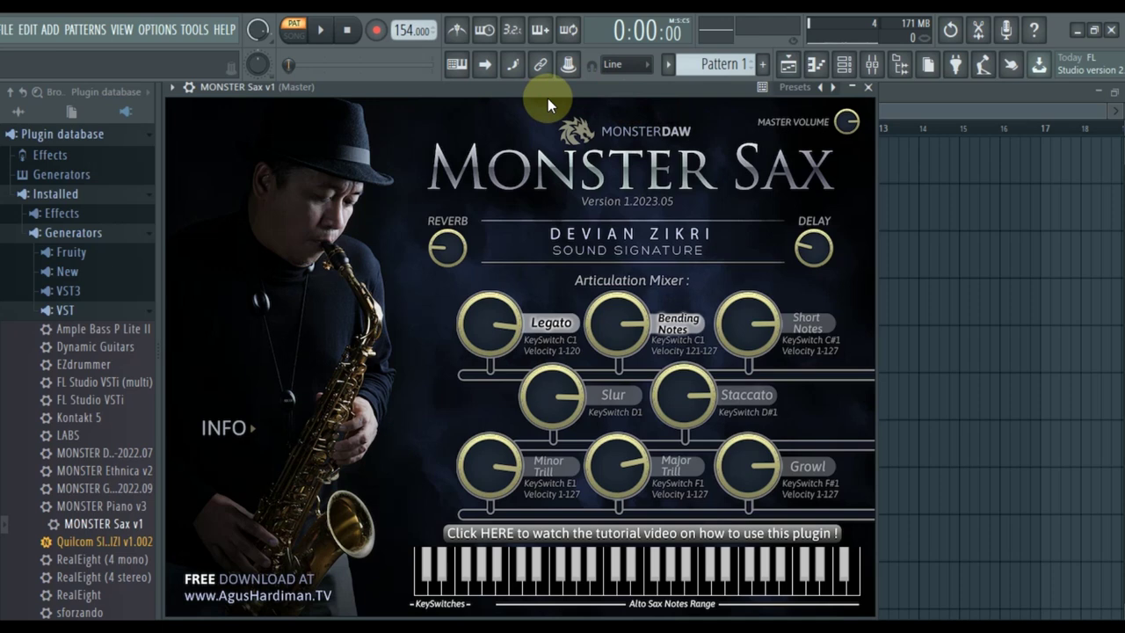
- Delete the second, higher note from the MONSTER Sax v1 piano roll and bring the plugin window to the front
click(814, 66)
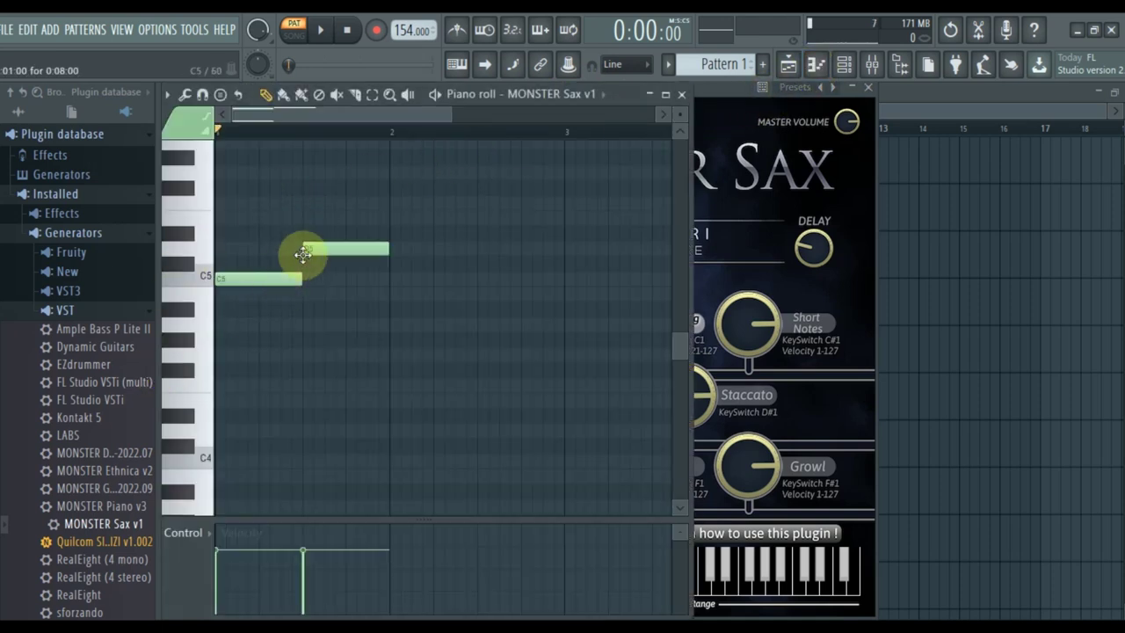
right_click(356, 249)
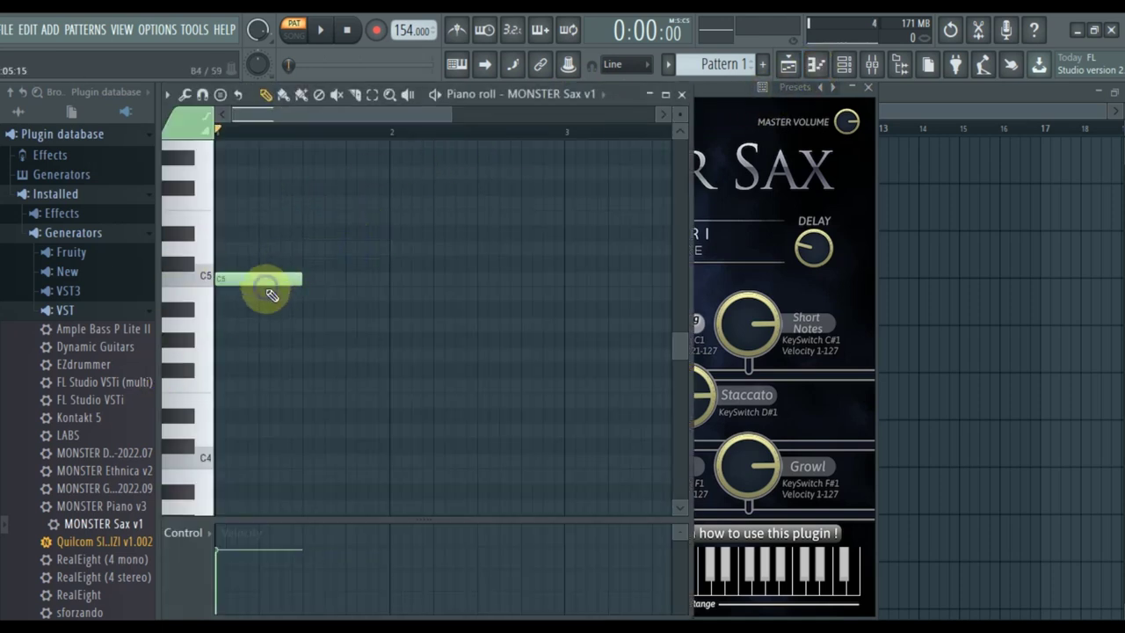
click(715, 86)
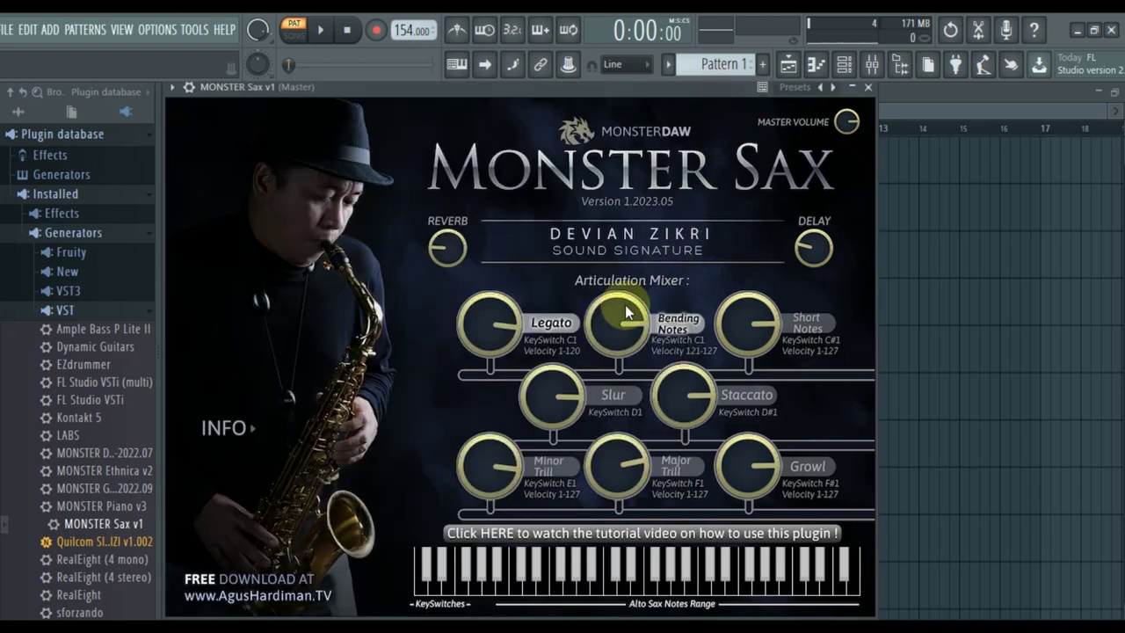
- Move the plugin window off the piano roll keys and find the C1 keyswitch on the piano roll keyboard
drag(598, 86, 703, 77)
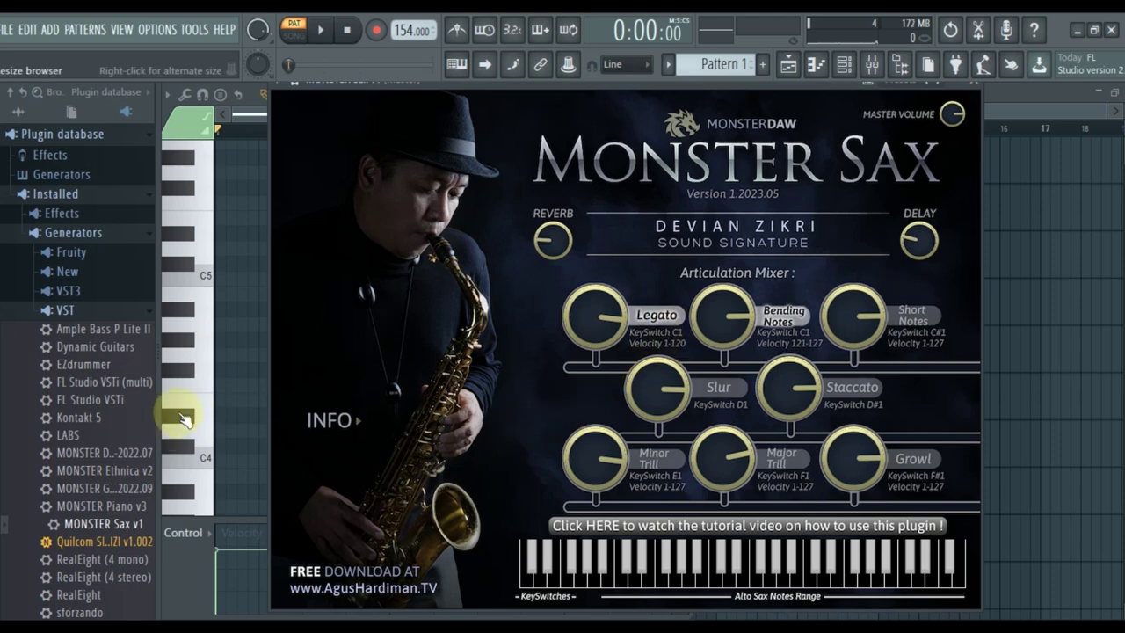
scroll(181, 413, down, 6)
click(252, 329)
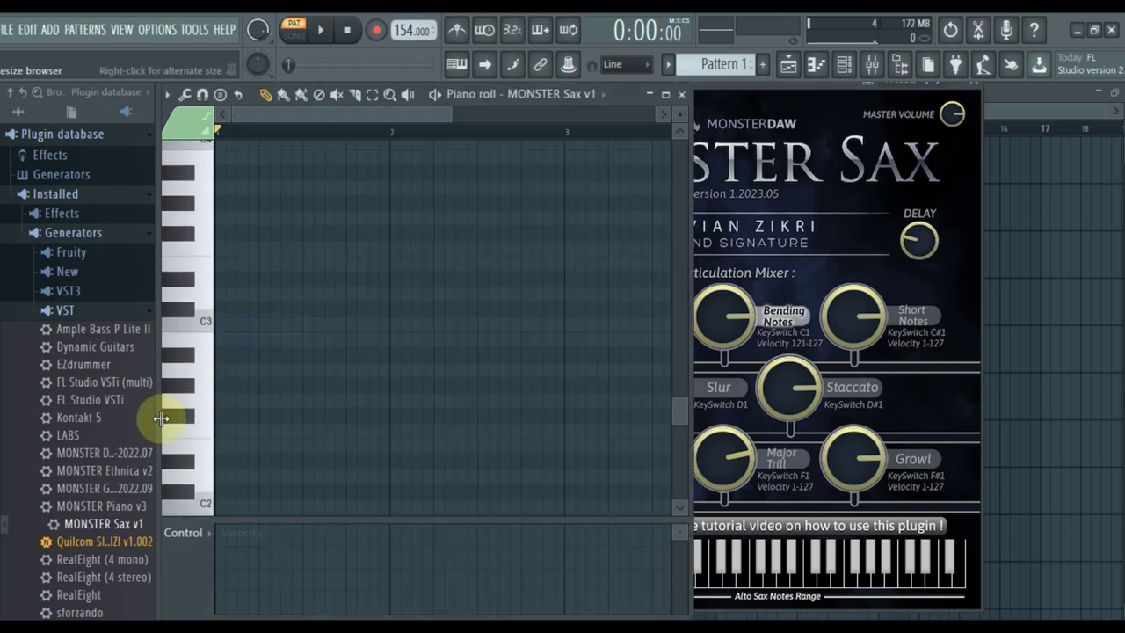
scroll(206, 414, down, 6)
scroll(213, 418, down, 4)
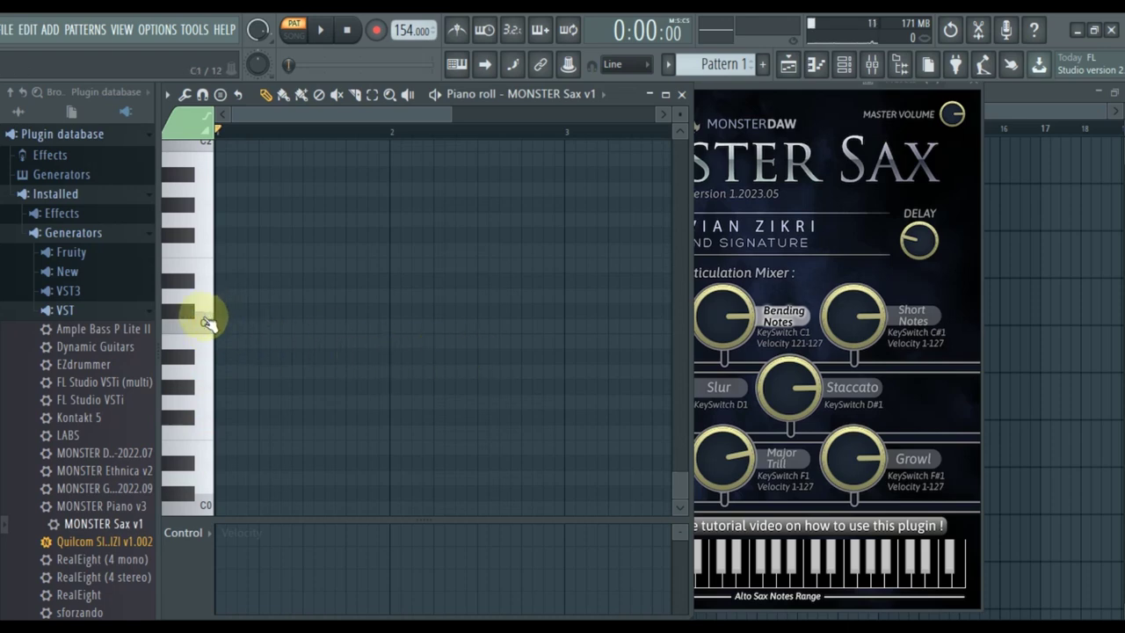
click(829, 179)
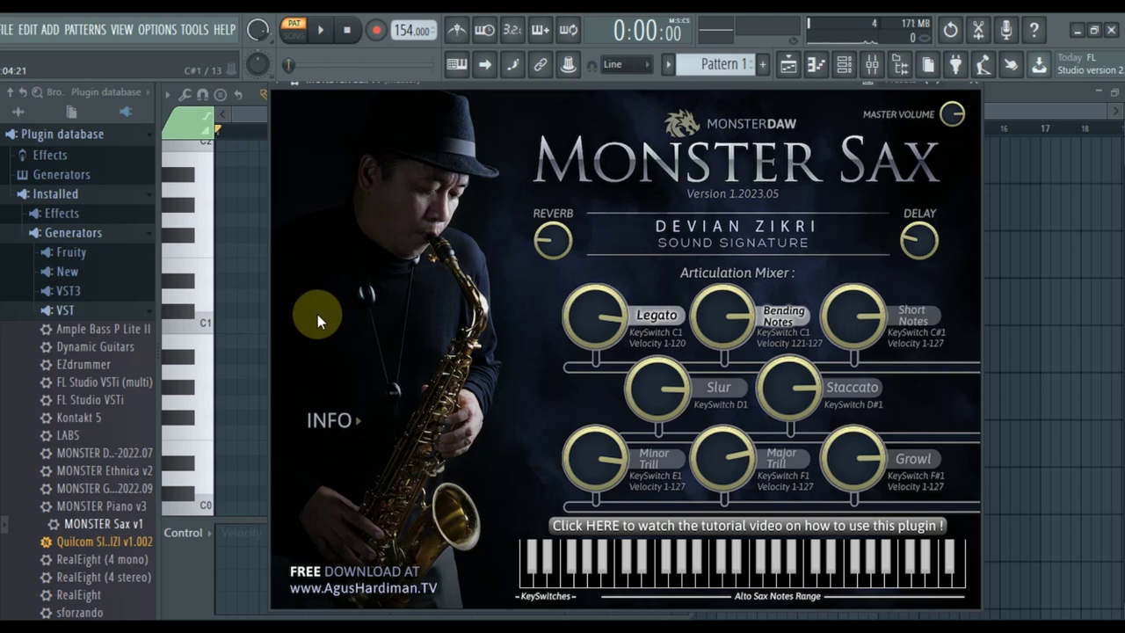
- Reposition the plugin window beside the piano roll keys and examine the keyboard range from C1 up to C4
drag(521, 87, 409, 107)
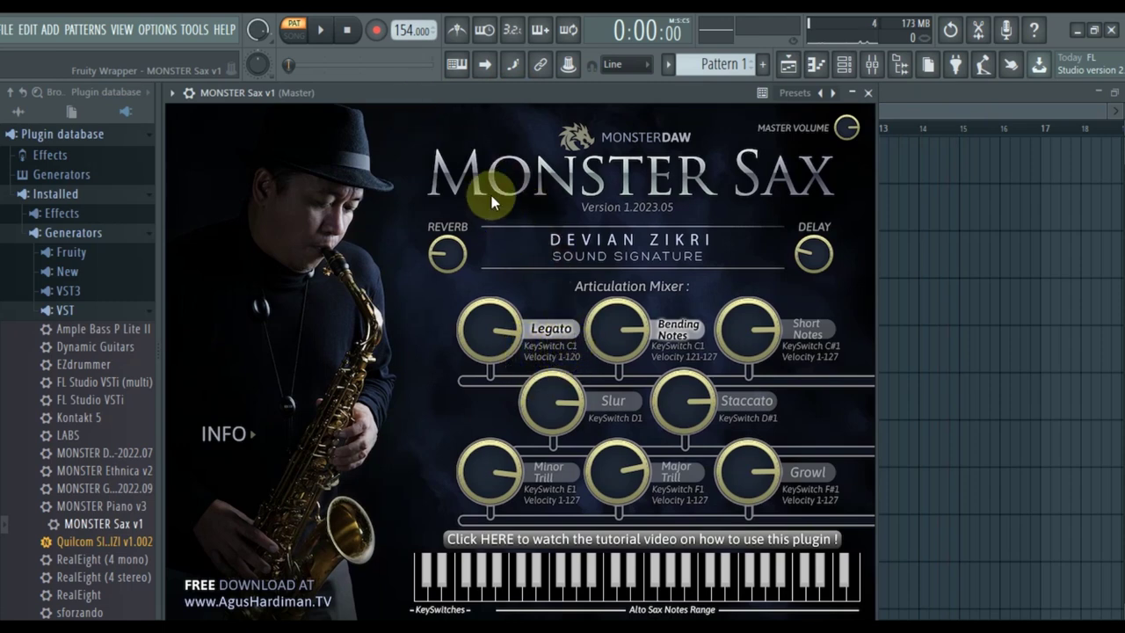
drag(541, 99, 629, 93)
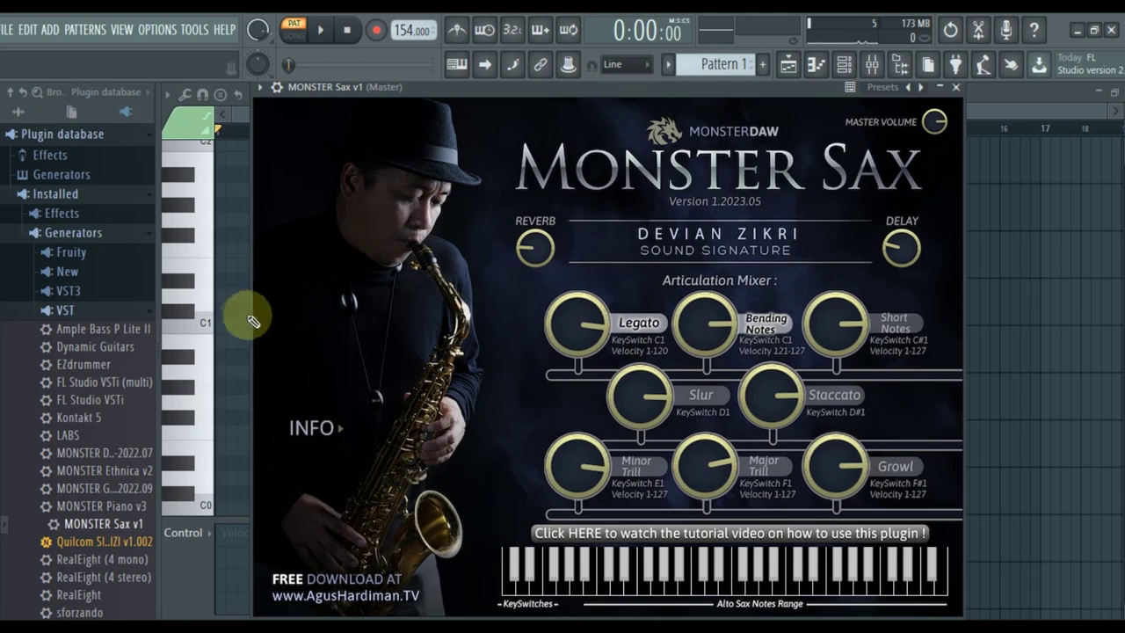
scroll(224, 334, up, 5)
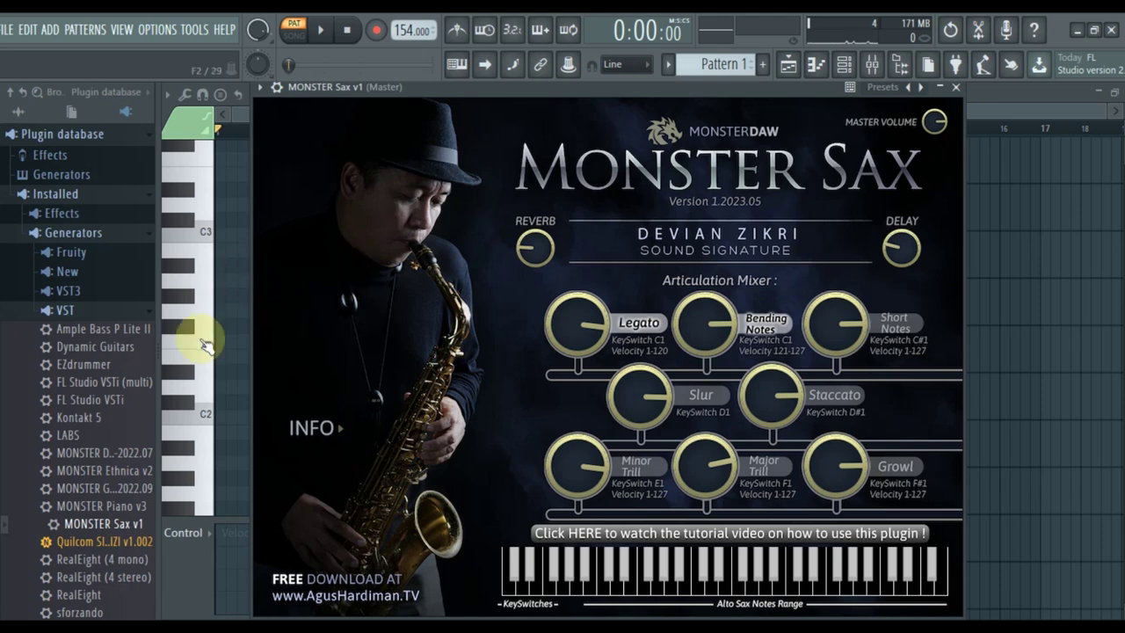
scroll(214, 268, up, 3)
scroll(214, 268, up, 3)
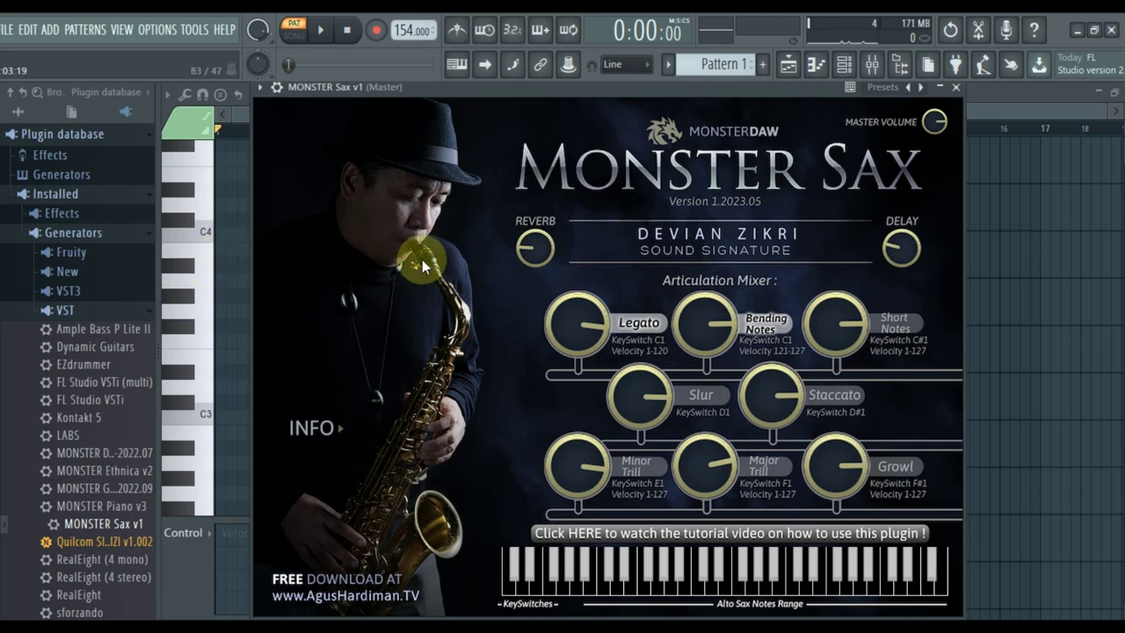
- Move the plugin window clear of the note grid and draw a one-bar C5 note at the start of the pattern
drag(534, 88, 700, 95)
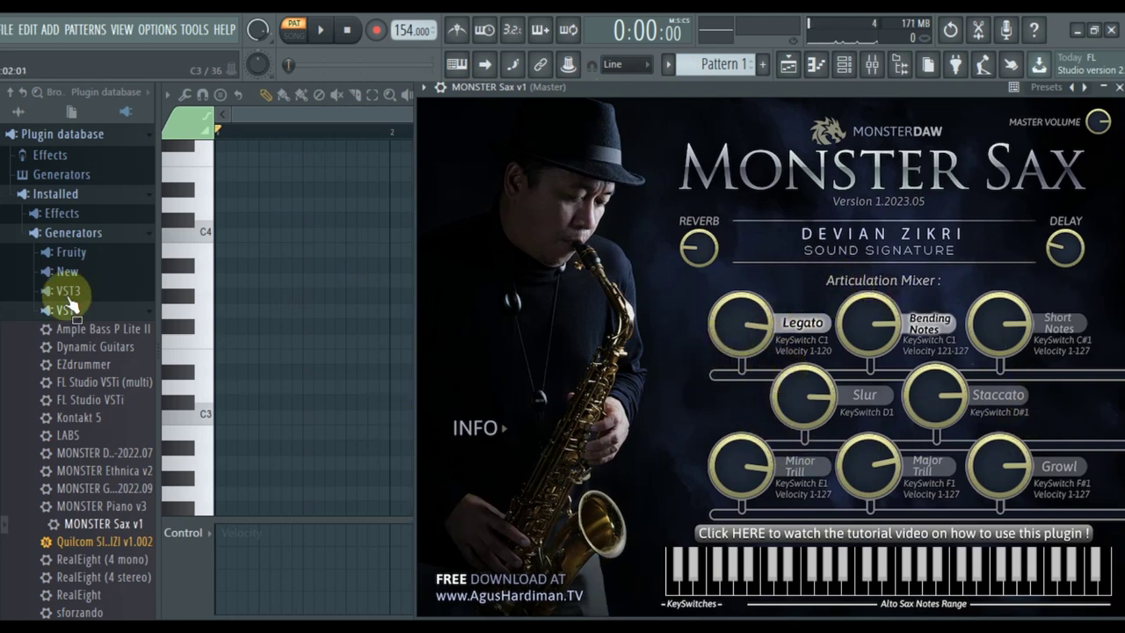
scroll(354, 267, up, 3)
scroll(226, 237, up, 2)
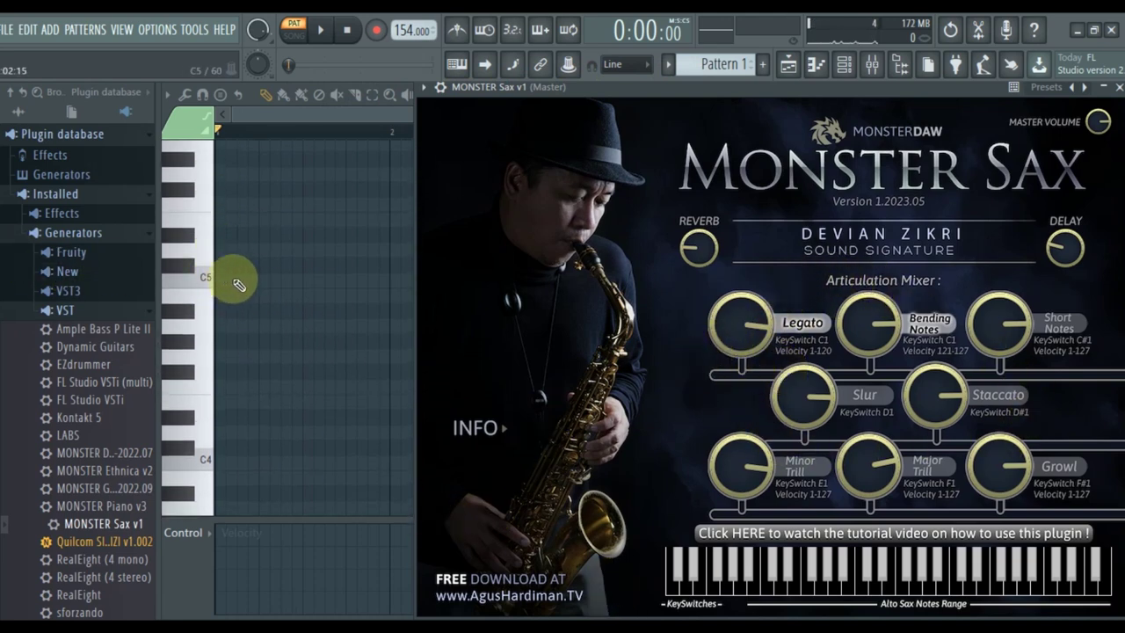
click(233, 281)
drag(300, 302, 389, 284)
- Place a one-bar note on C3 at the start of the pattern and play it briefly
scroll(323, 293, down, 4)
scroll(316, 292, down, 4)
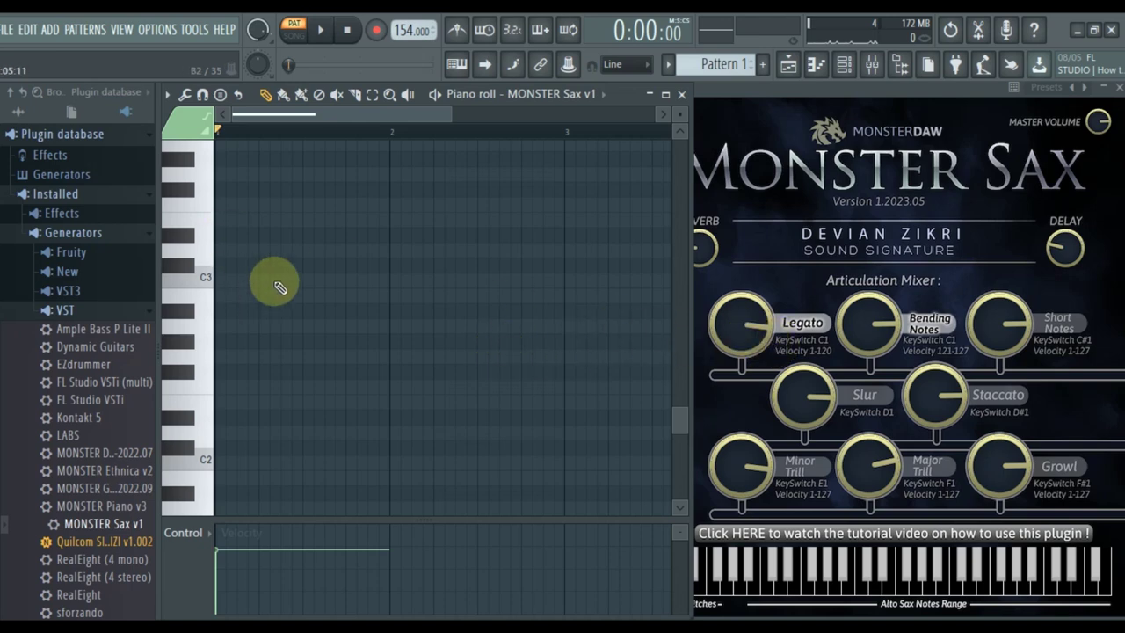
click(276, 281)
click(320, 30)
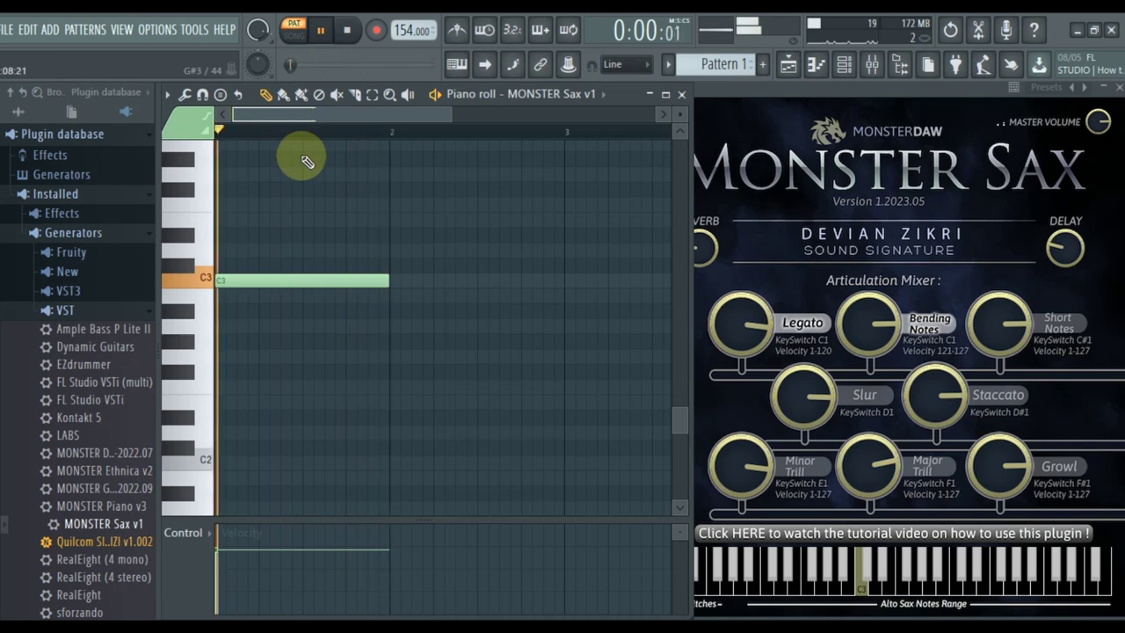
key(space)
- Try raising the C3 note two octaves to C5 with a length of two bars, and undo the edit
scroll(371, 239, up, 2)
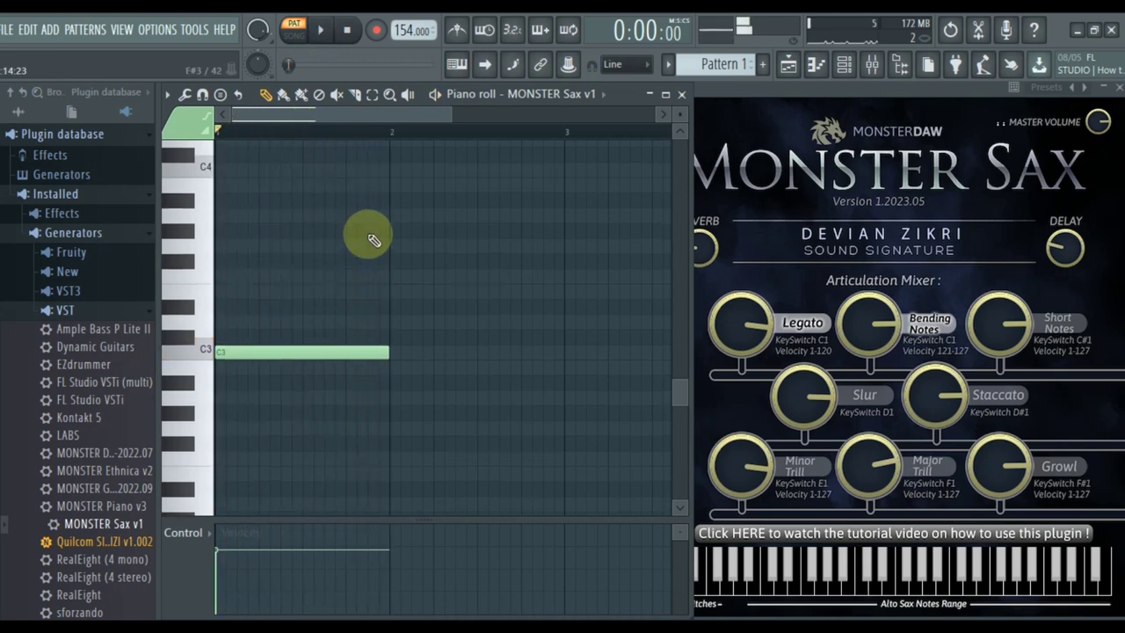
scroll(369, 234, up, 3)
key(ctrl+Up)
key(ctrl+Up)
drag(387, 326, 562, 338)
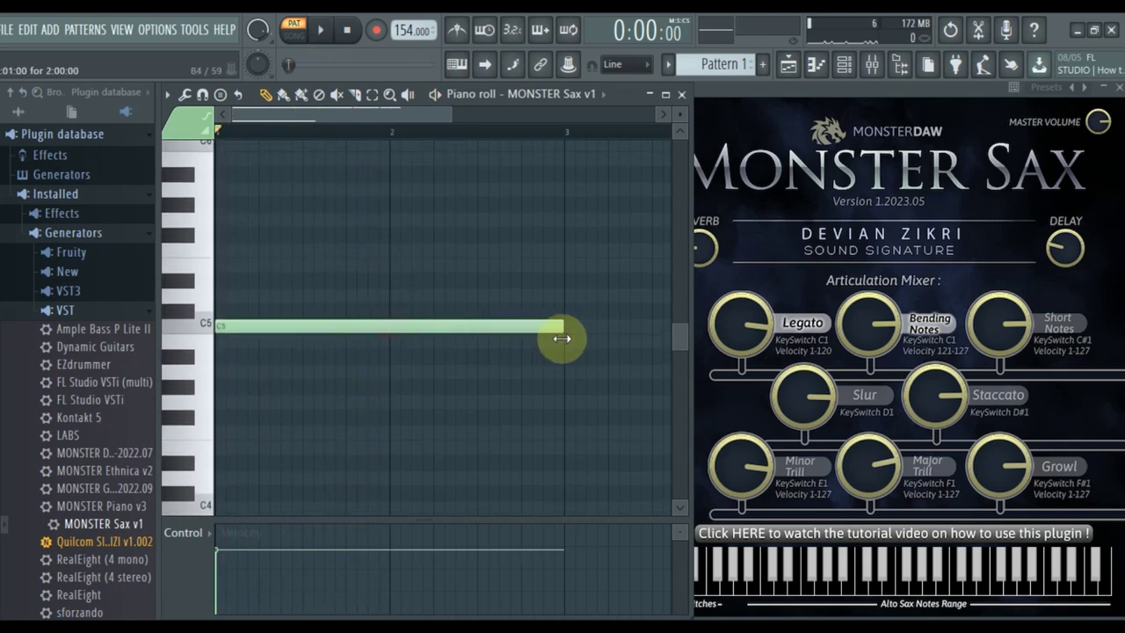
key(ctrl+z)
- Lengthen the C3 note to two bars and play the pattern to hear it
scroll(431, 369, down, 7)
drag(387, 372, 572, 395)
key(space)
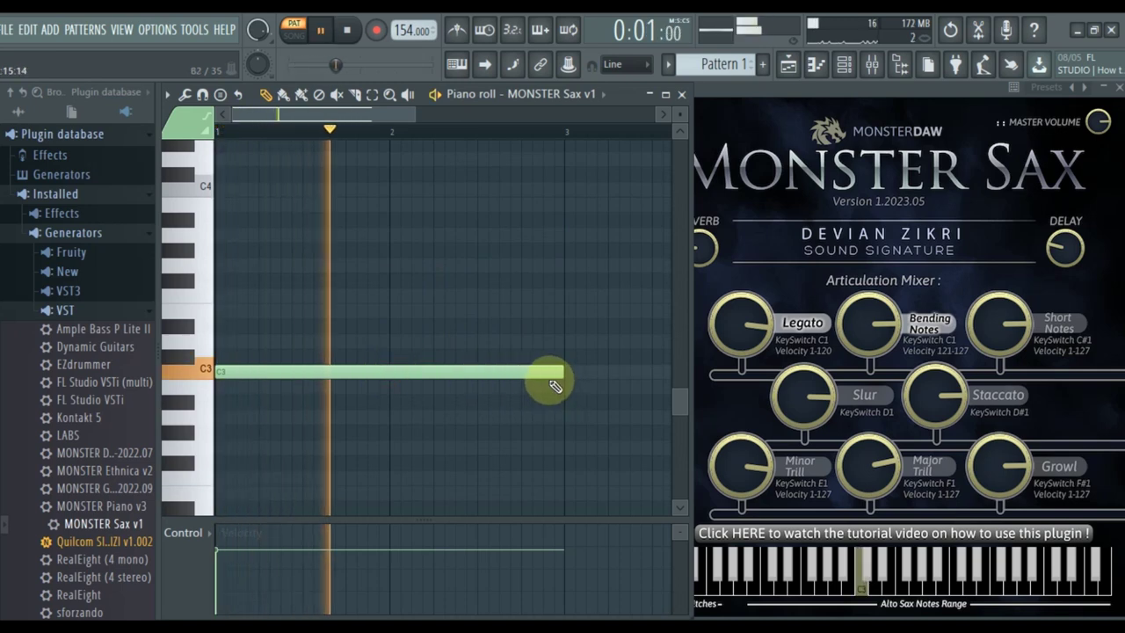
key(space)
- Transpose the C3 note up two octaves to C5 and shorten it to half a bar
scroll(465, 306, up, 4)
key(ctrl+Up)
key(ctrl+Up)
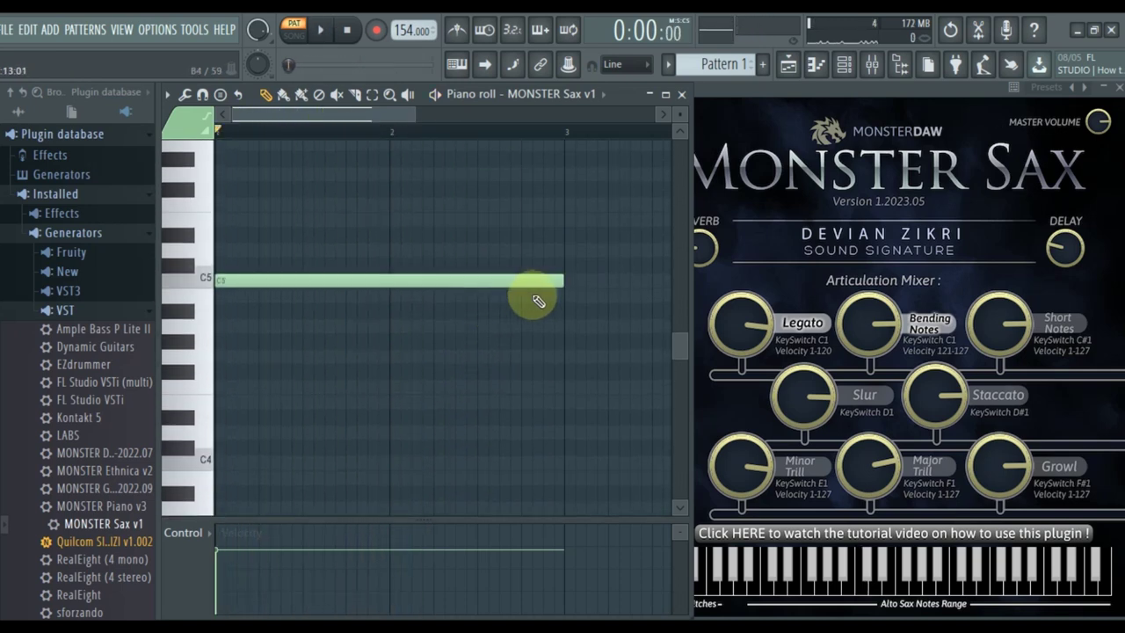
drag(561, 281, 300, 280)
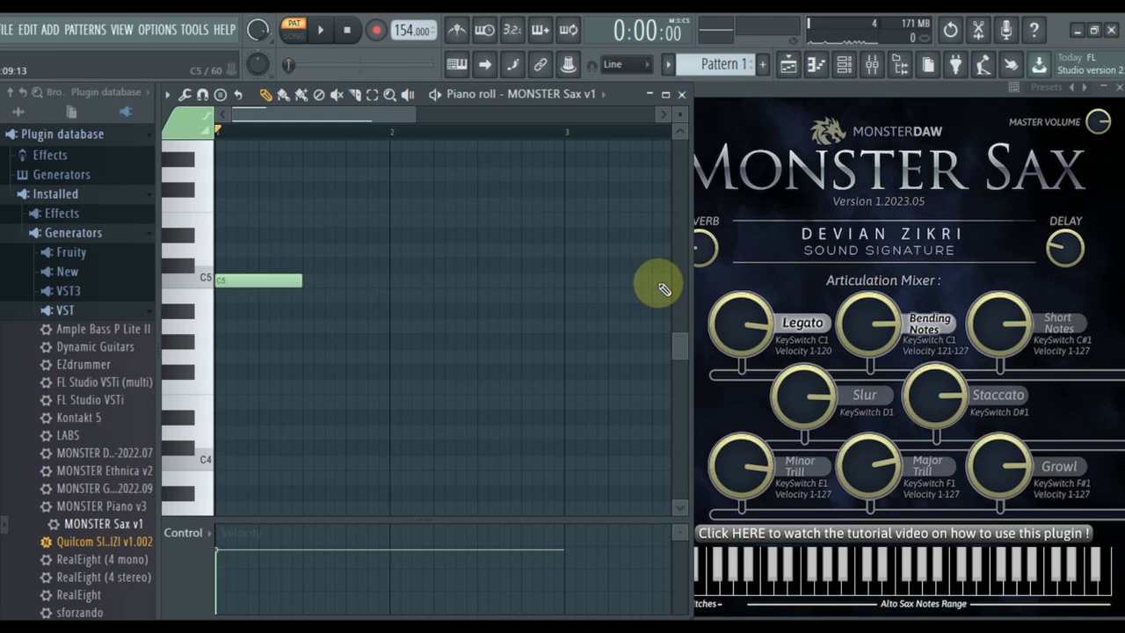
- Move the MONSTER Sax window so its Reverb knob is uncovered, and add a half-bar D5 note directly after the C5 note
click(815, 89)
drag(815, 89, 851, 89)
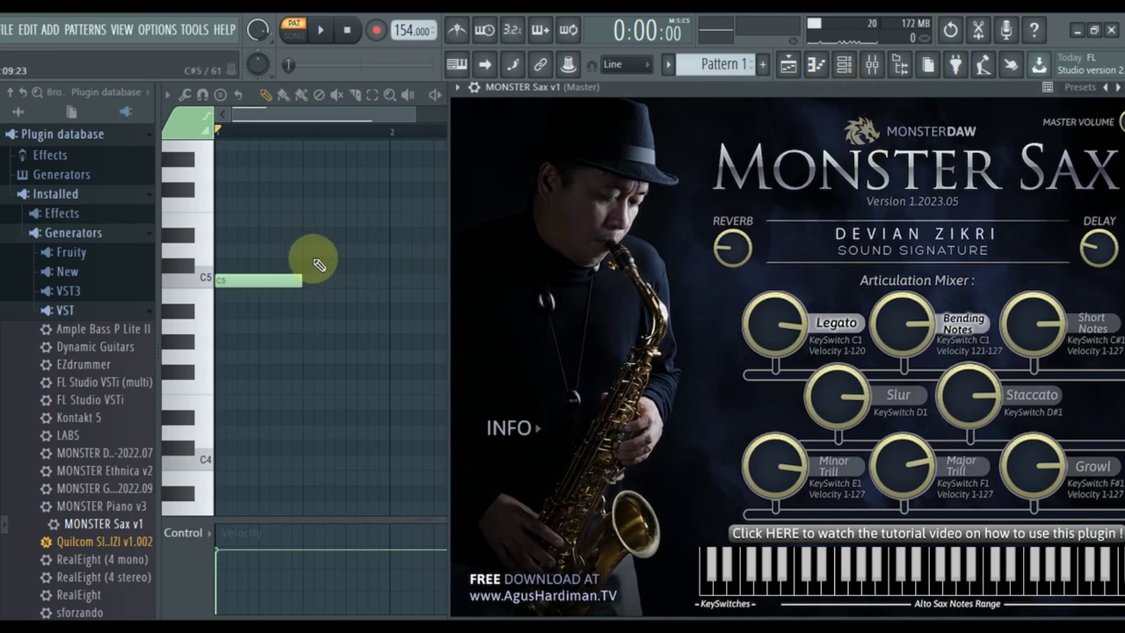
click(302, 196)
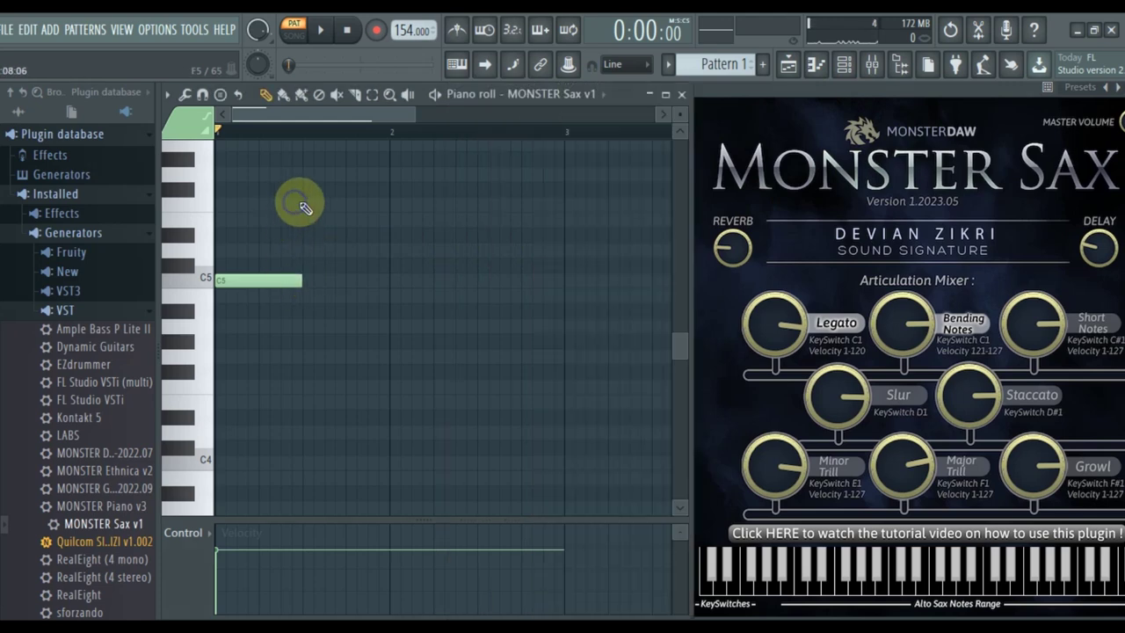
click(309, 251)
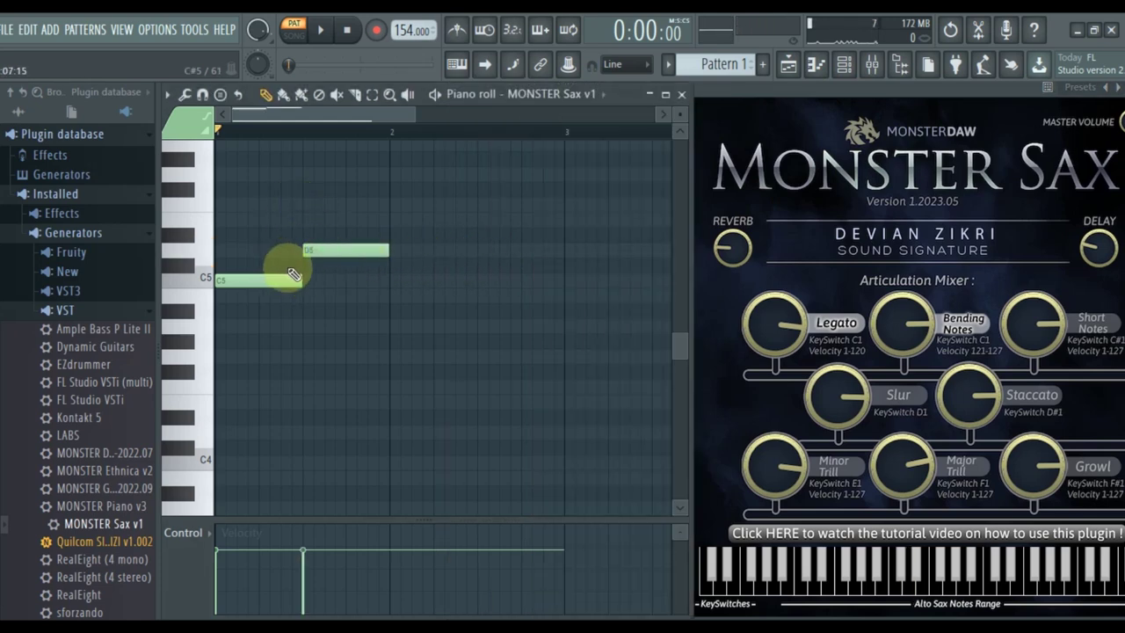
- Play the C5 and D5 notes, comparing C5 at half a bar with C5 lengthened by one step to overlap D5
key(space)
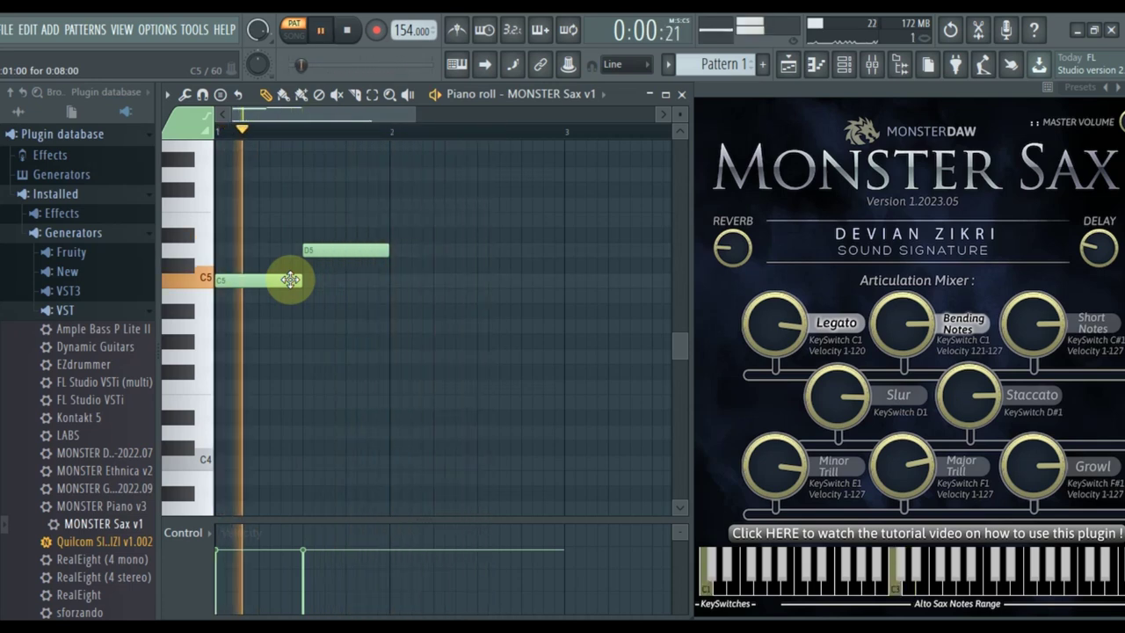
key(space)
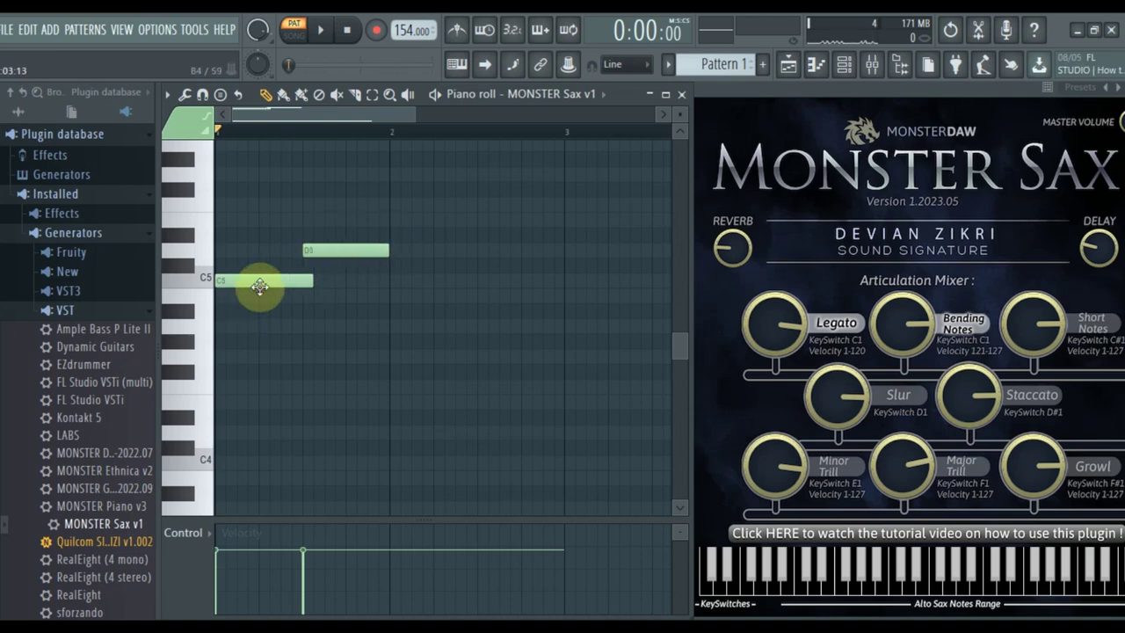
key(space)
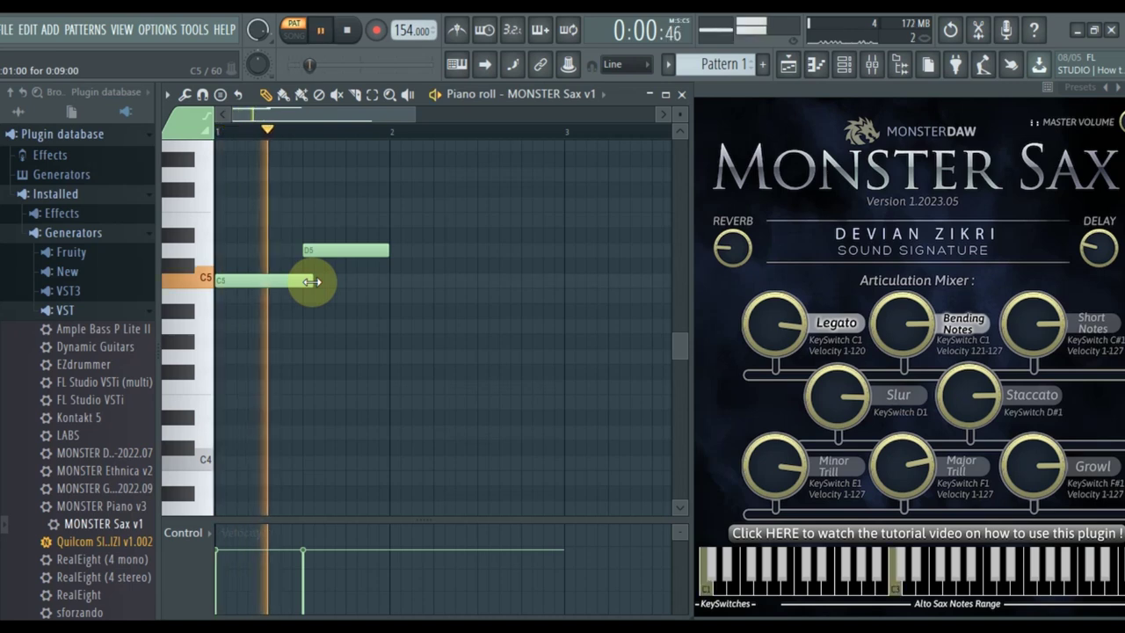
key(space)
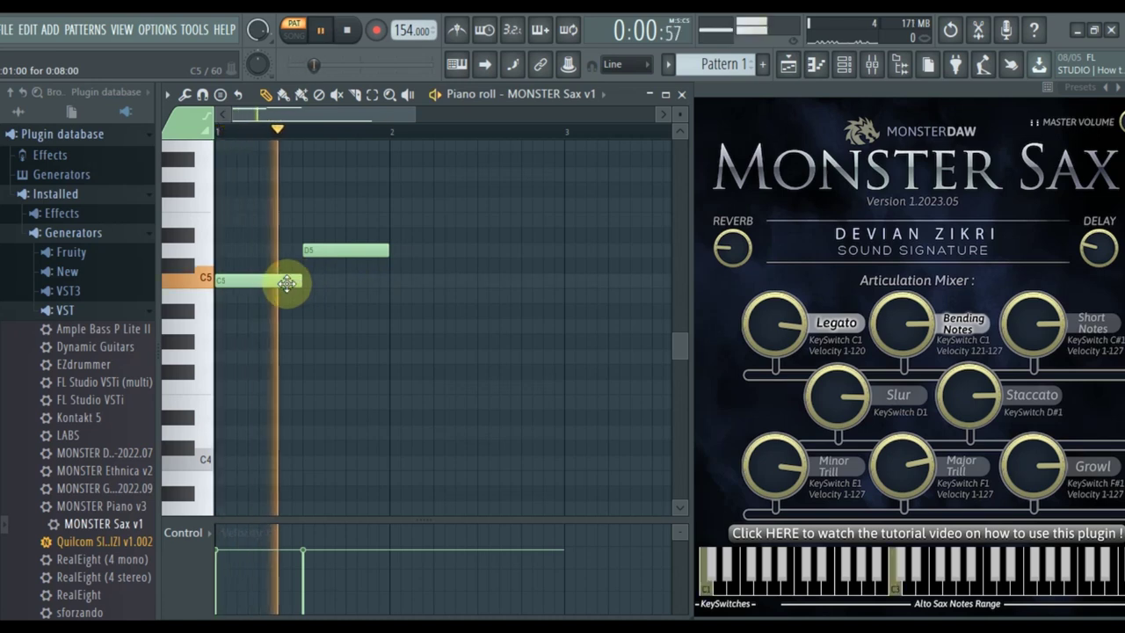
key(space)
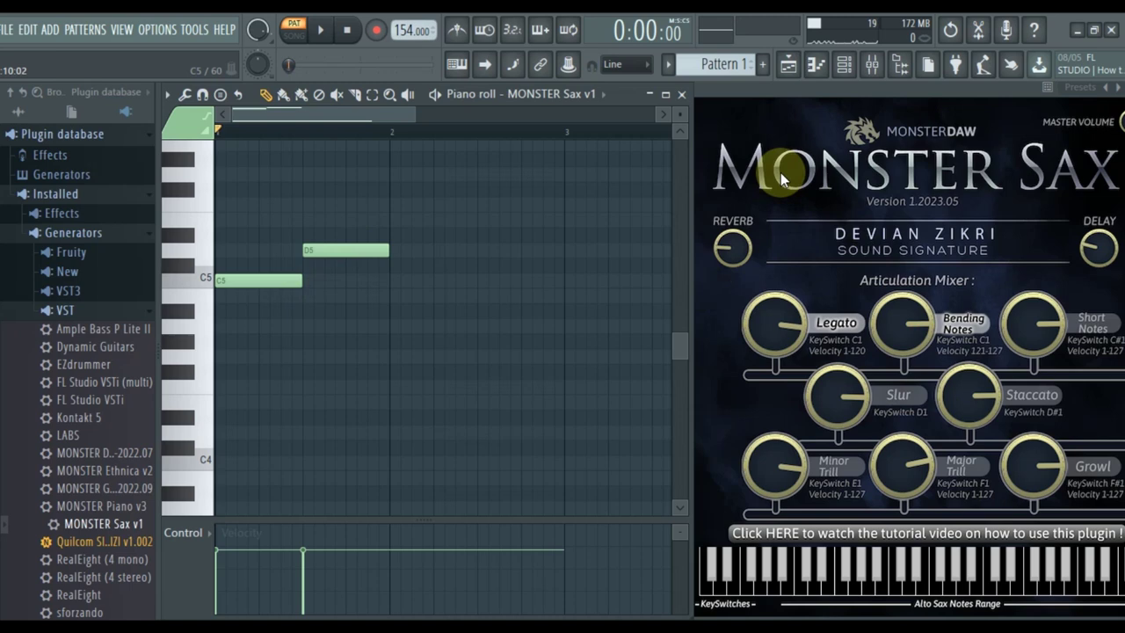
scroll(565, 205, down, 3)
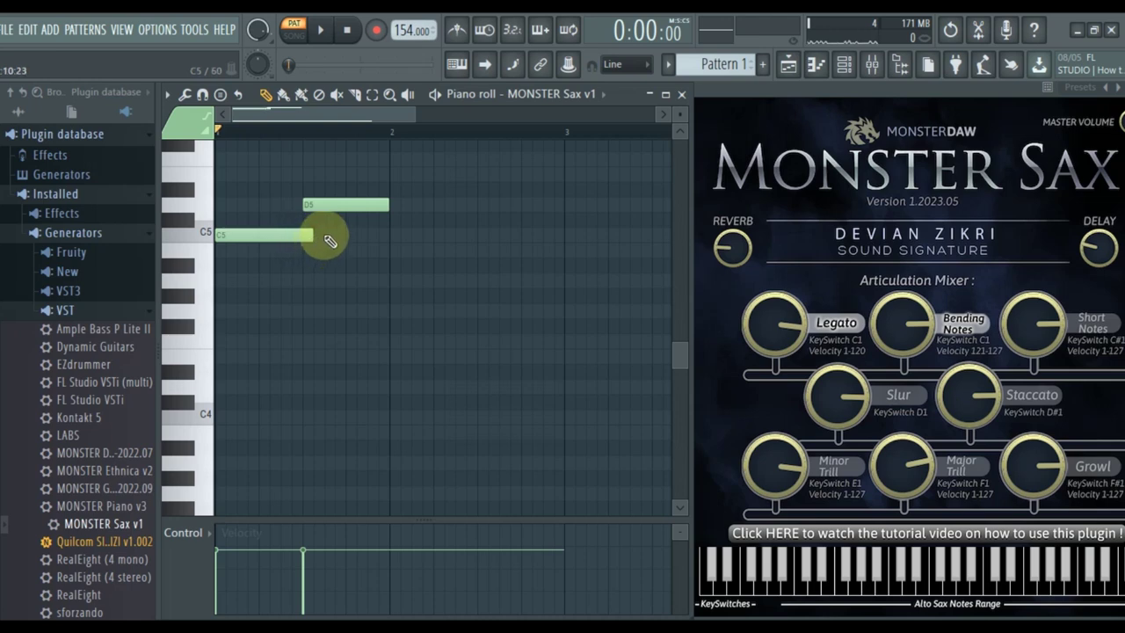
key(space)
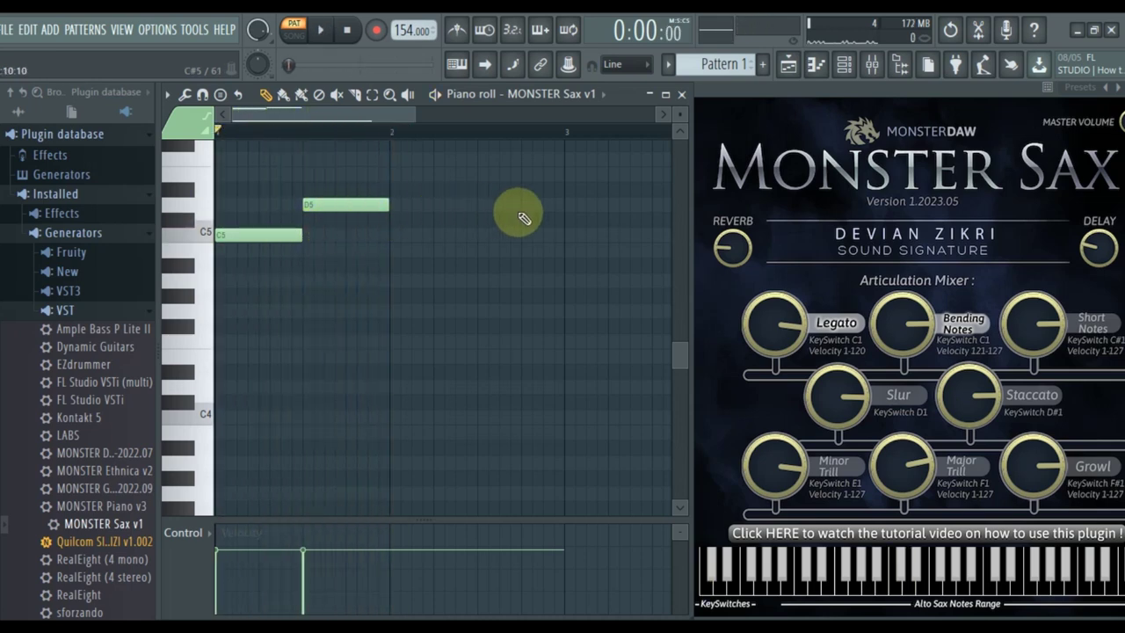
- Adjust the Legato knob in the articulation mixer to match the Bending Notes knob
scroll(549, 227, down, 5)
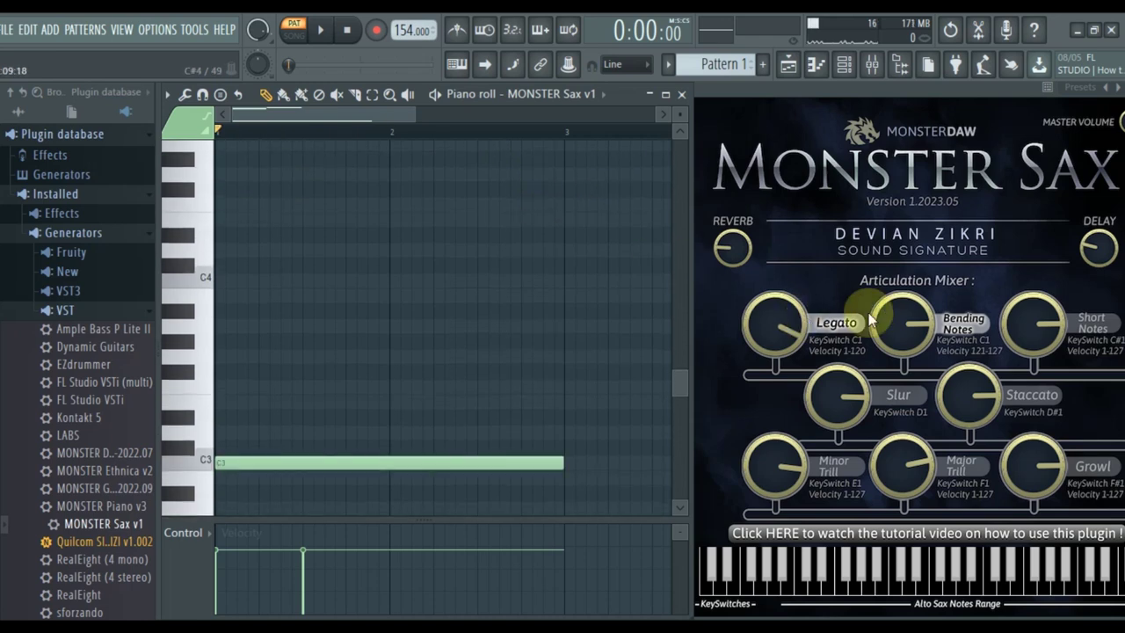
click(780, 330)
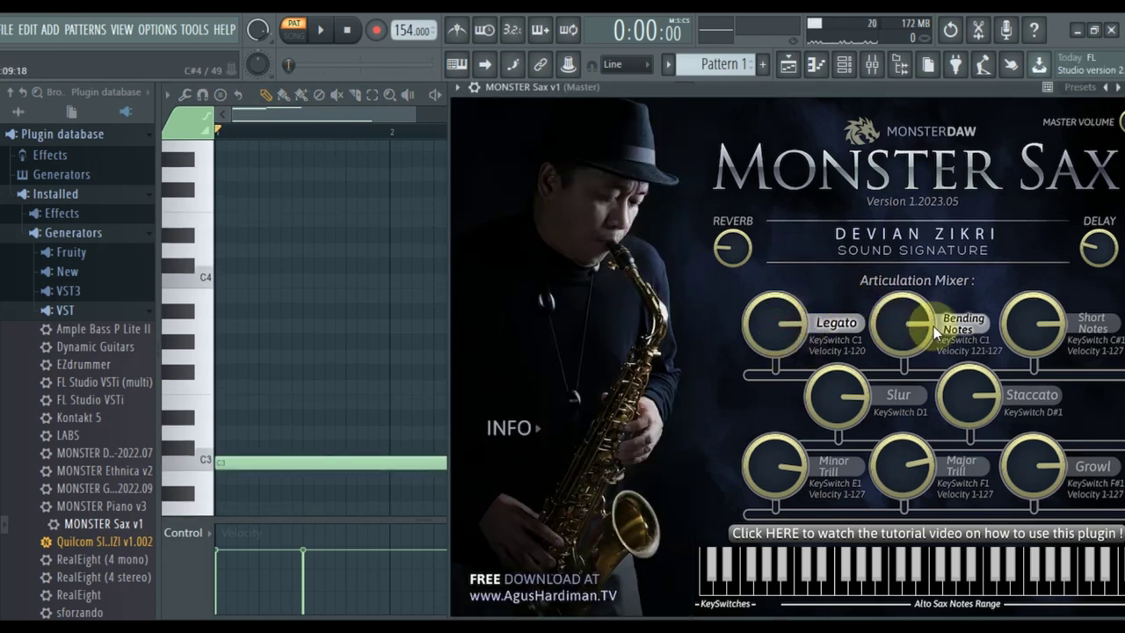
click(403, 117)
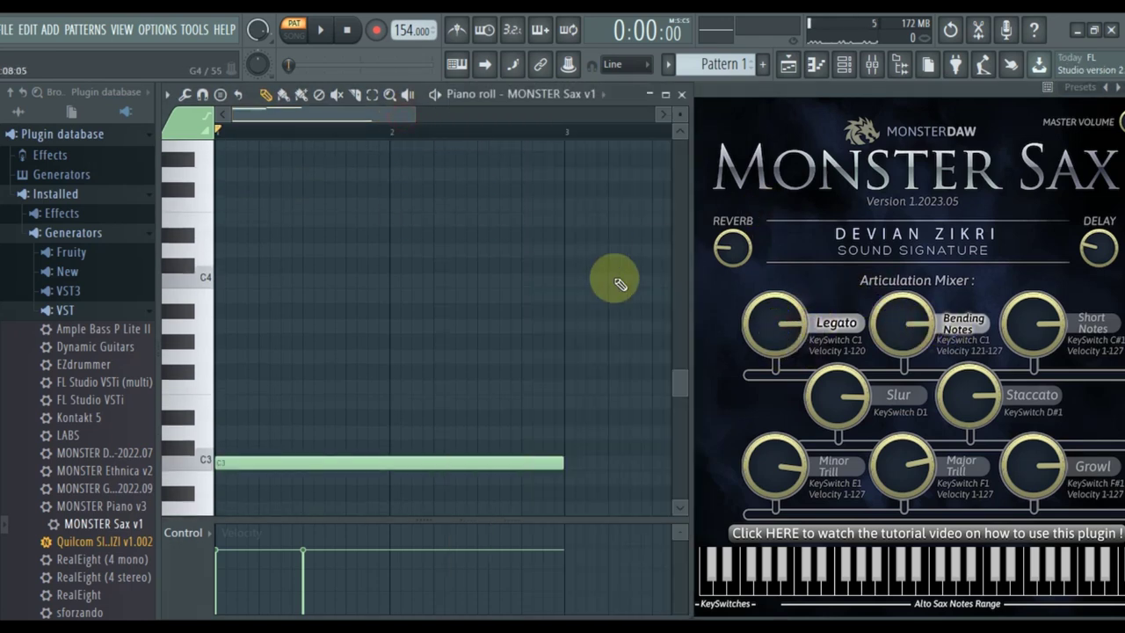
- Raise the D5 note's velocity to the maximum and play the pattern
scroll(663, 281, up, 3)
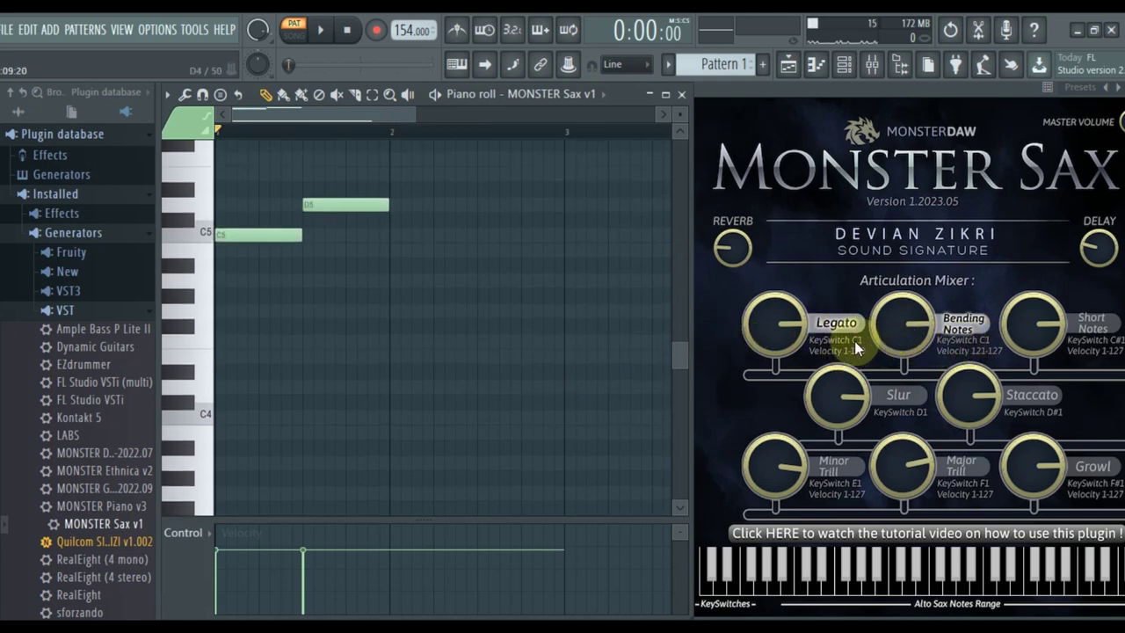
scroll(326, 356, down, 4)
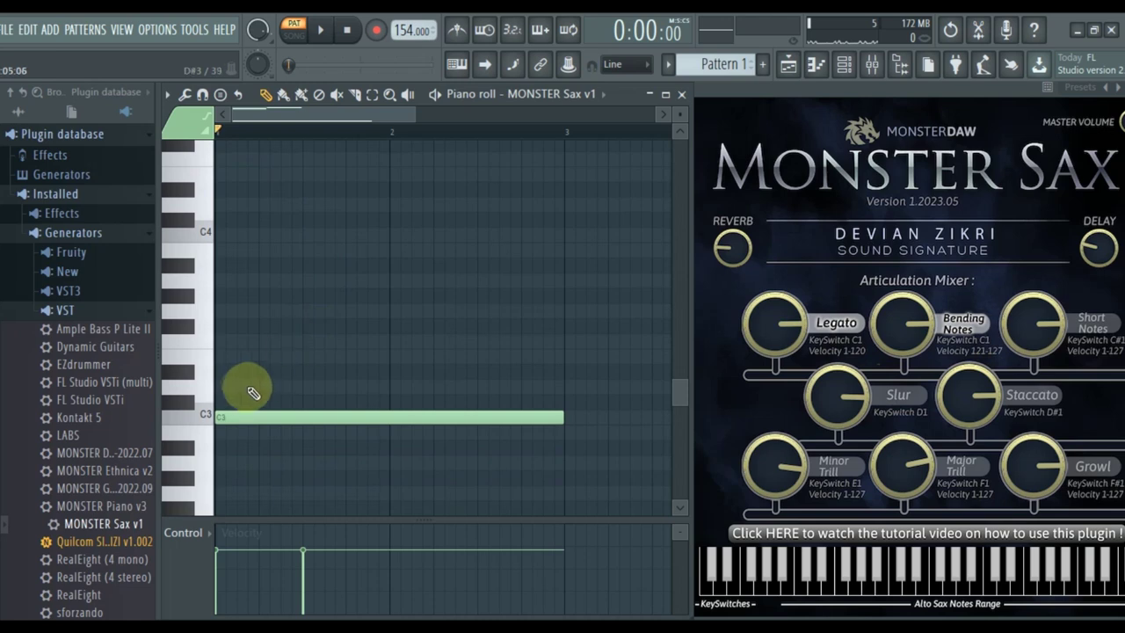
scroll(379, 434, up, 4)
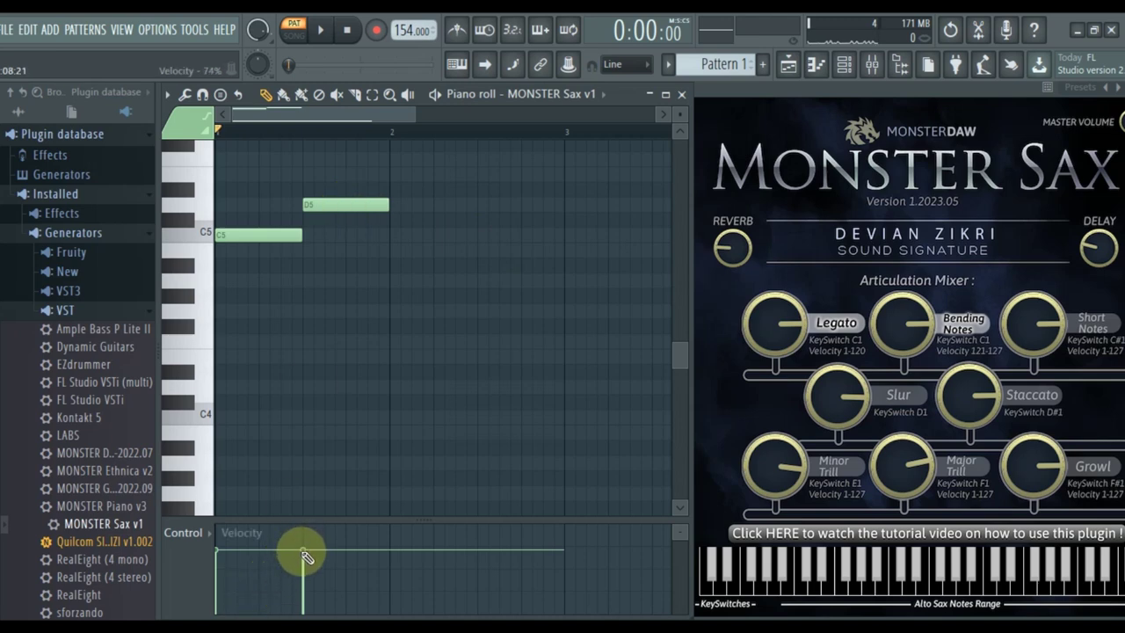
click(351, 205)
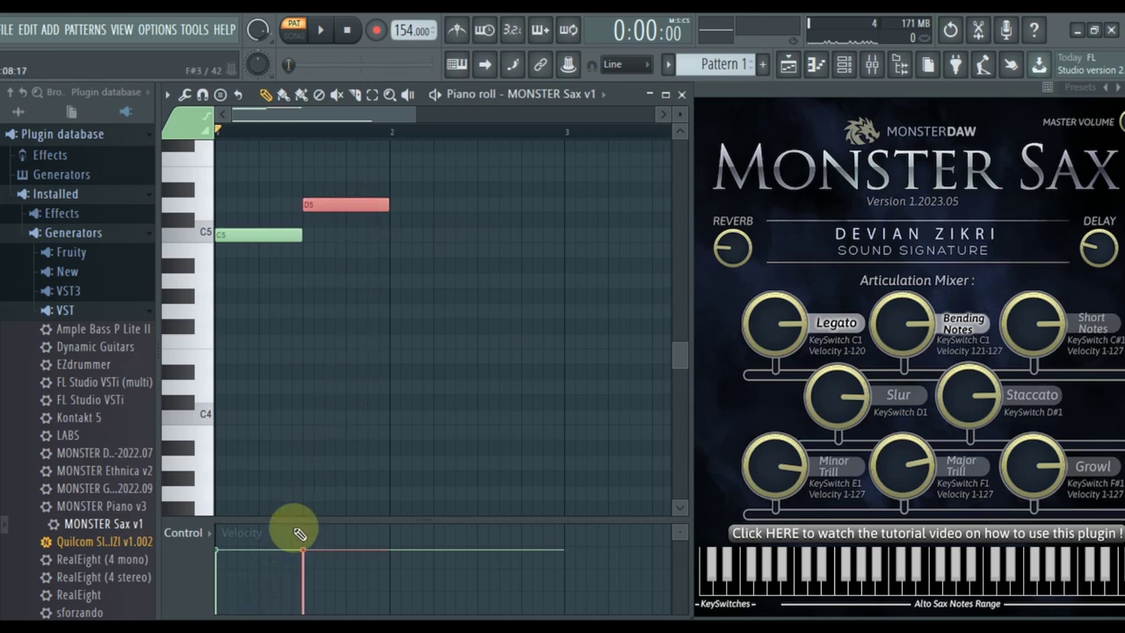
scroll(332, 412, up, 4)
scroll(323, 387, down, 3)
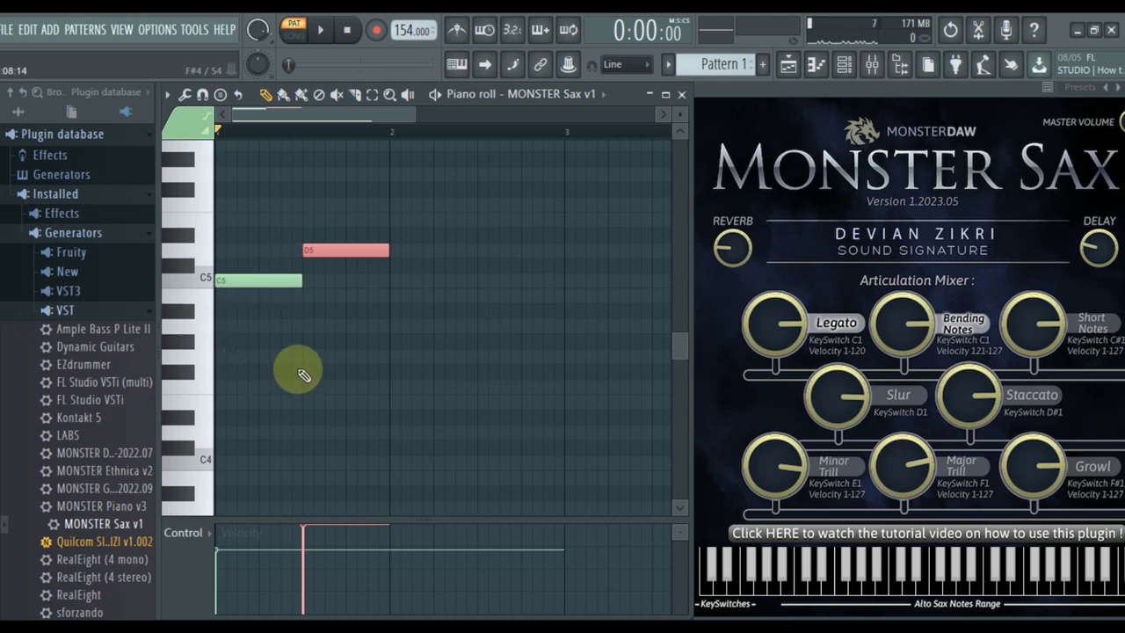
key(space)
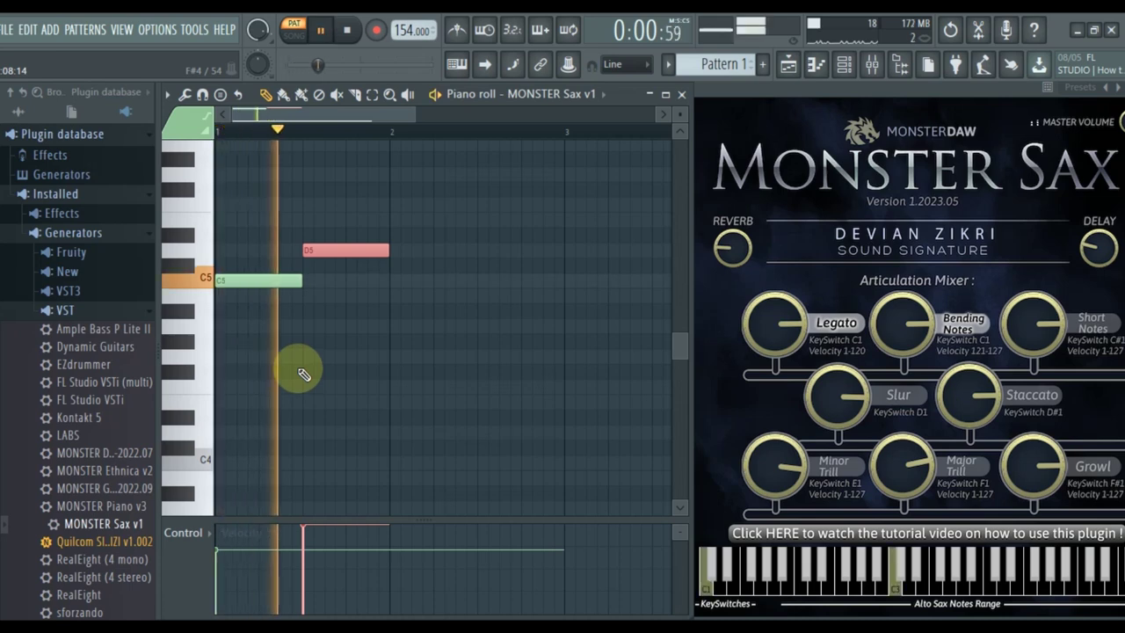
key(space)
- Shorten the C3 keyswitch note to one bar and play the pattern
scroll(339, 371, down, 5)
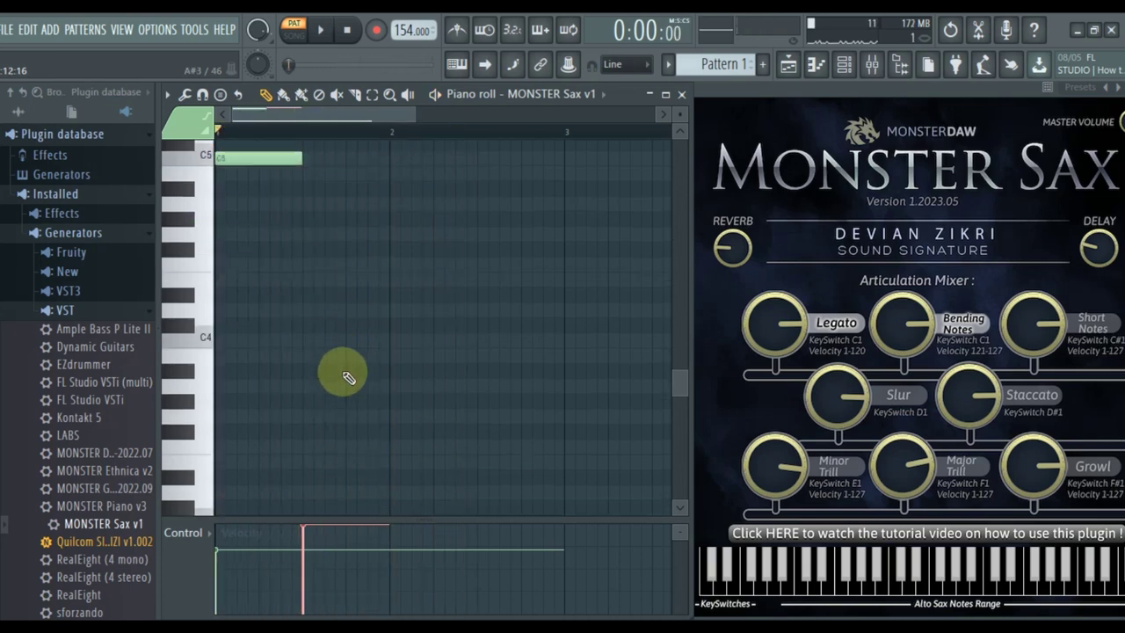
drag(554, 459, 389, 484)
key(space)
scroll(306, 367, up, 5)
key(space)
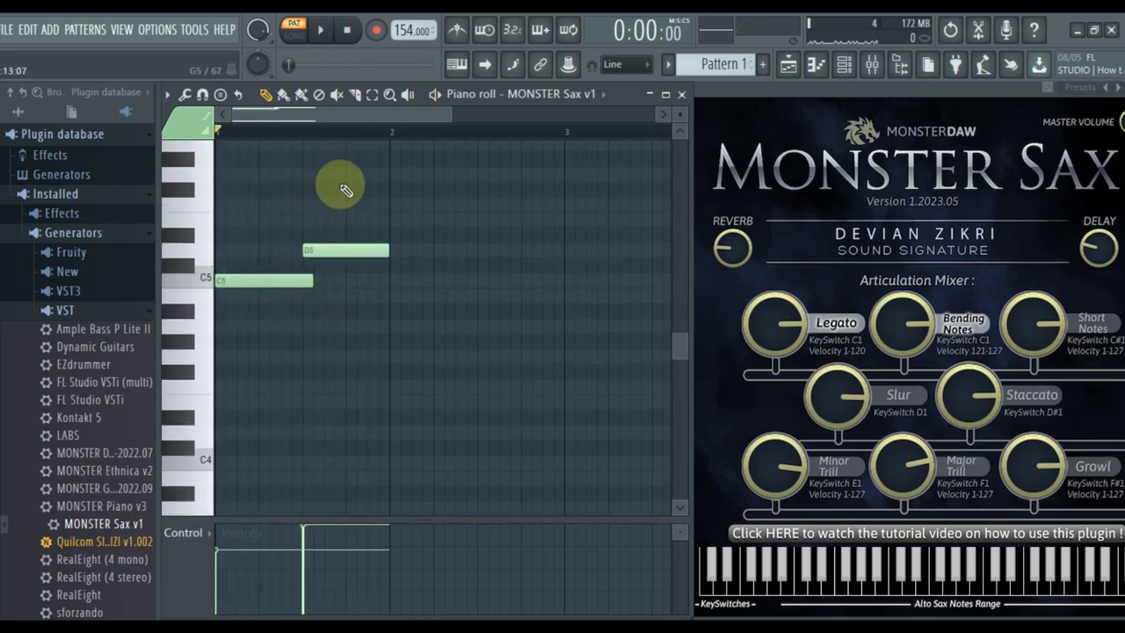
- Play the pattern with C5 overlapping D5, and trim the C5 note to end exactly where D5 starts
key(space)
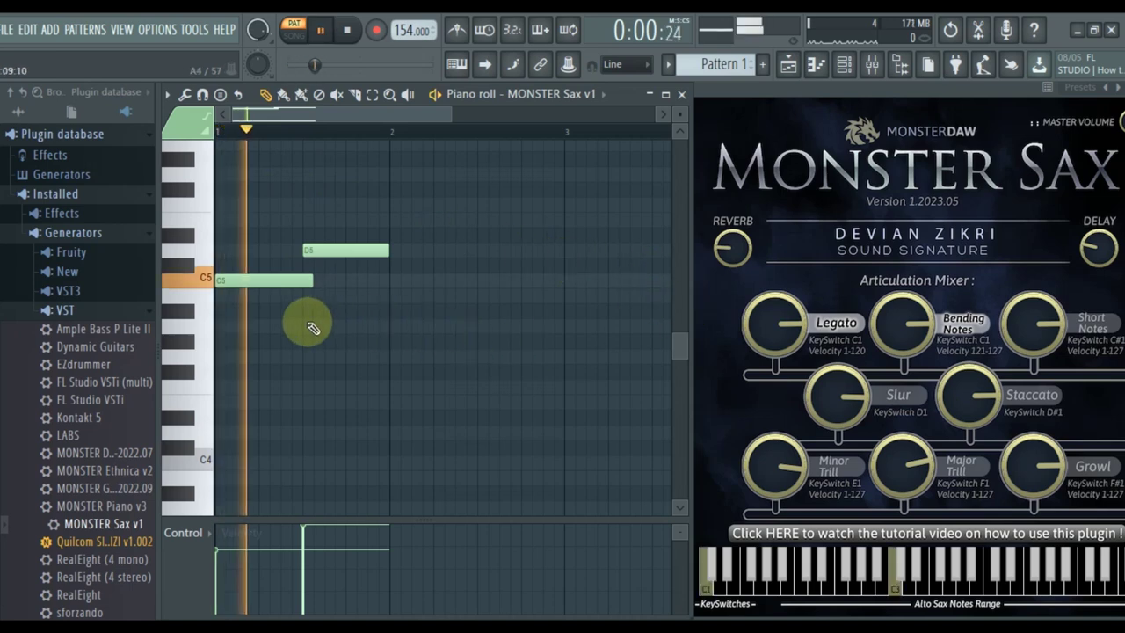
key(space)
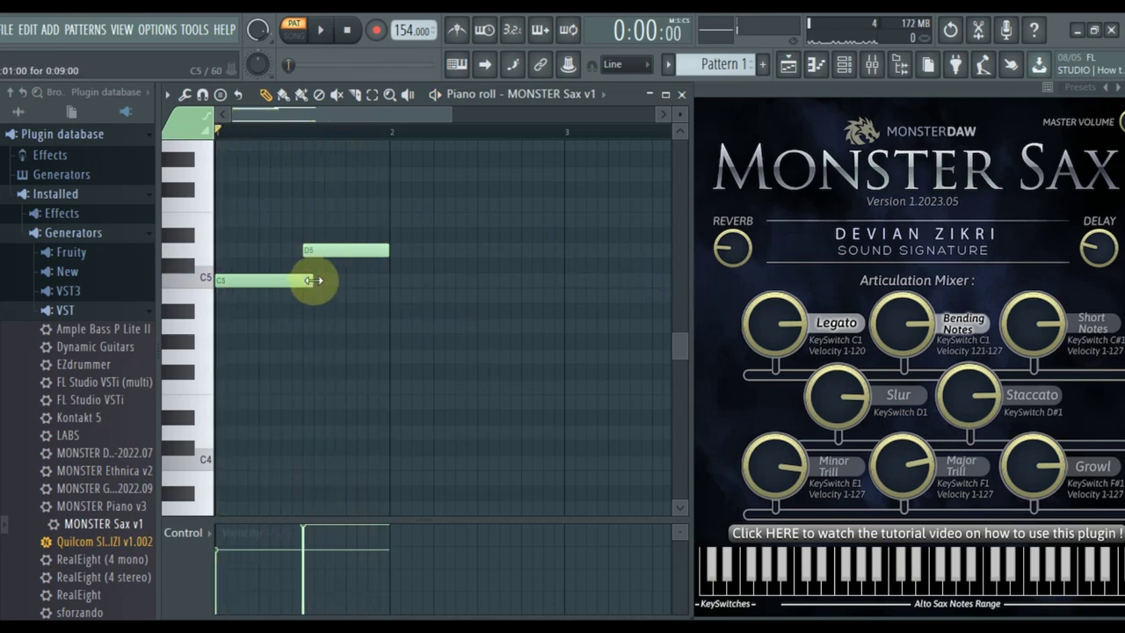
scroll(300, 288, up, 8)
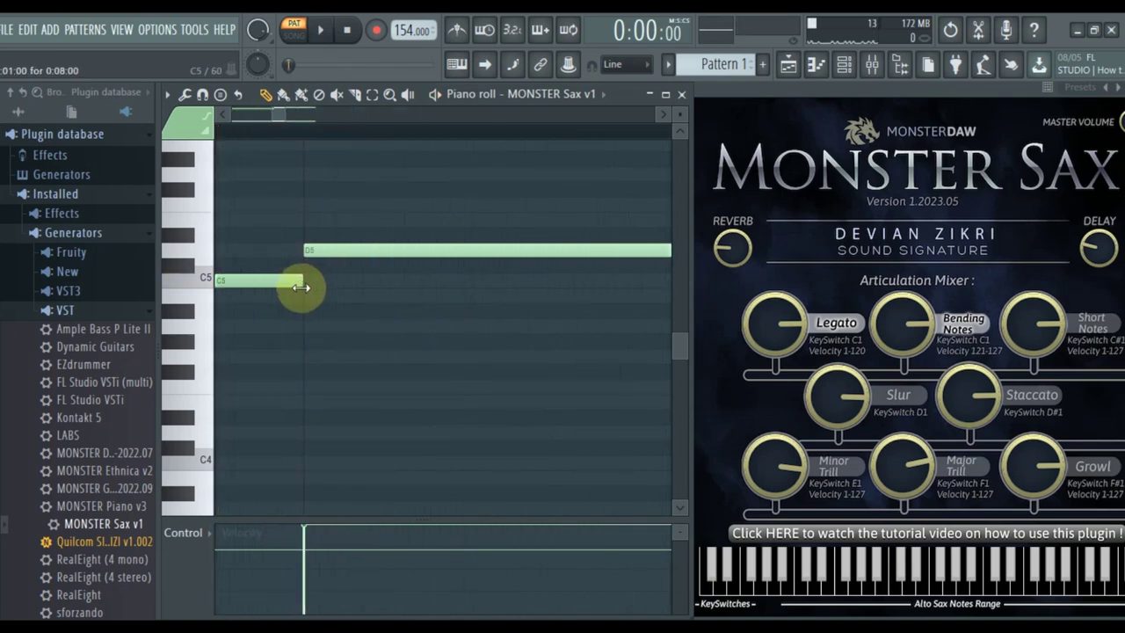
drag(296, 287, 331, 291)
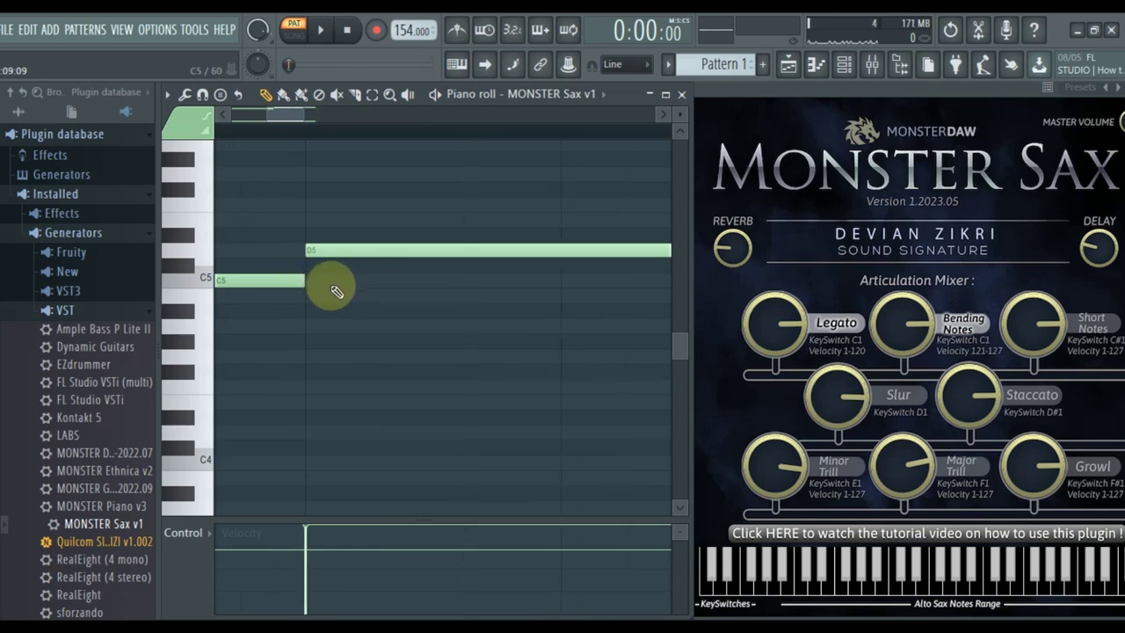
scroll(327, 285, down, 8)
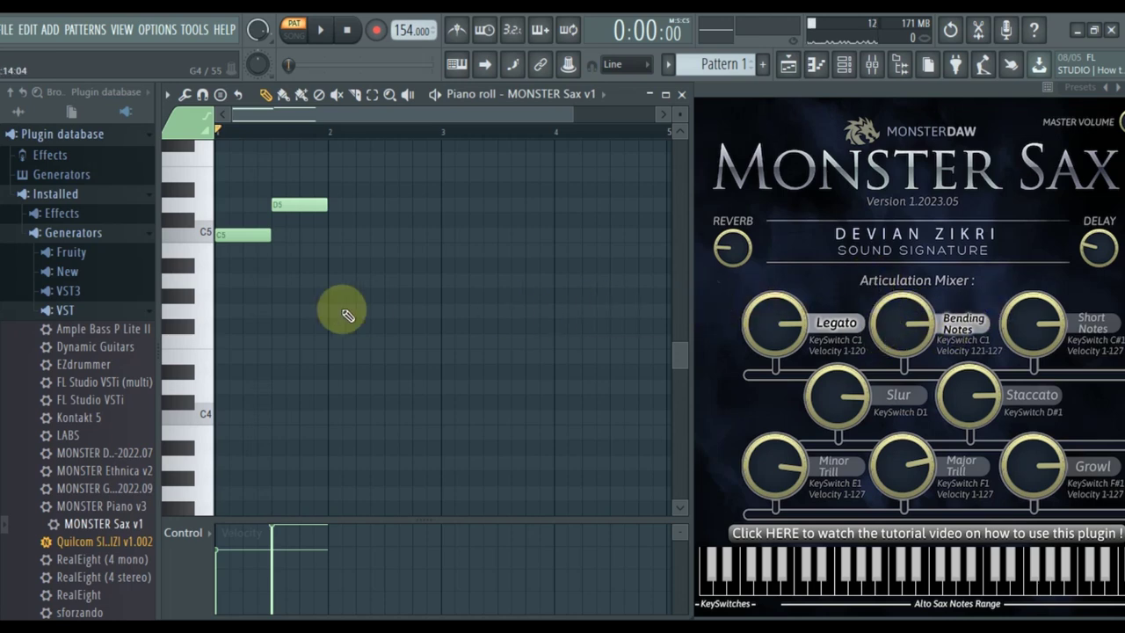
- Replace the C3 keyswitch note with a half-bar C#3 note at the pattern start and play the Short Notes articulation
scroll(448, 352, down, 5)
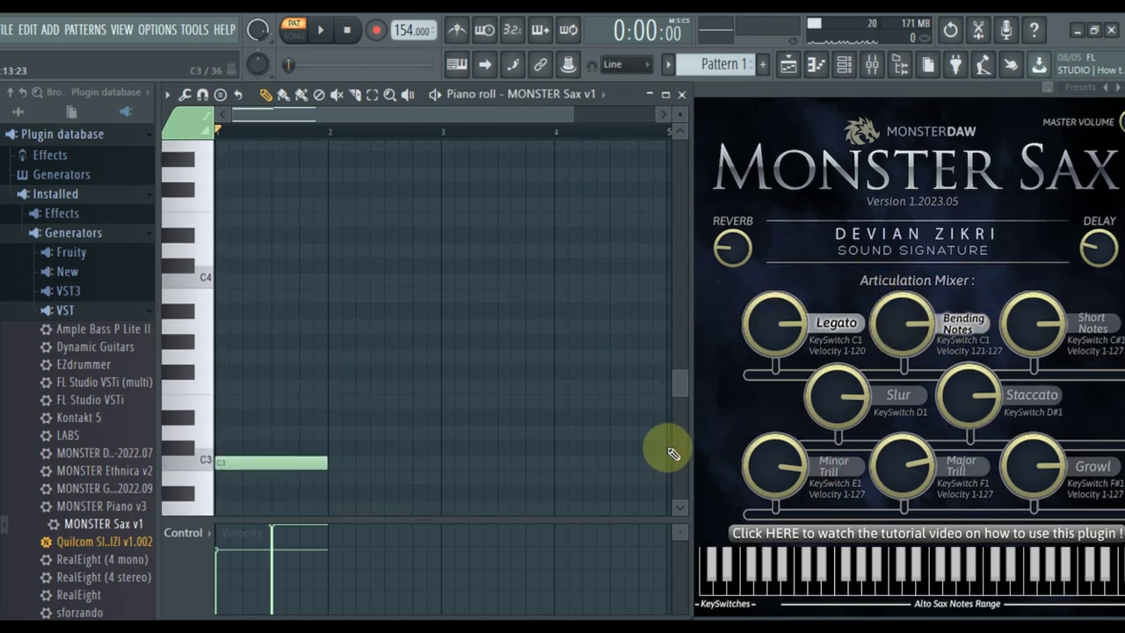
right_click(307, 460)
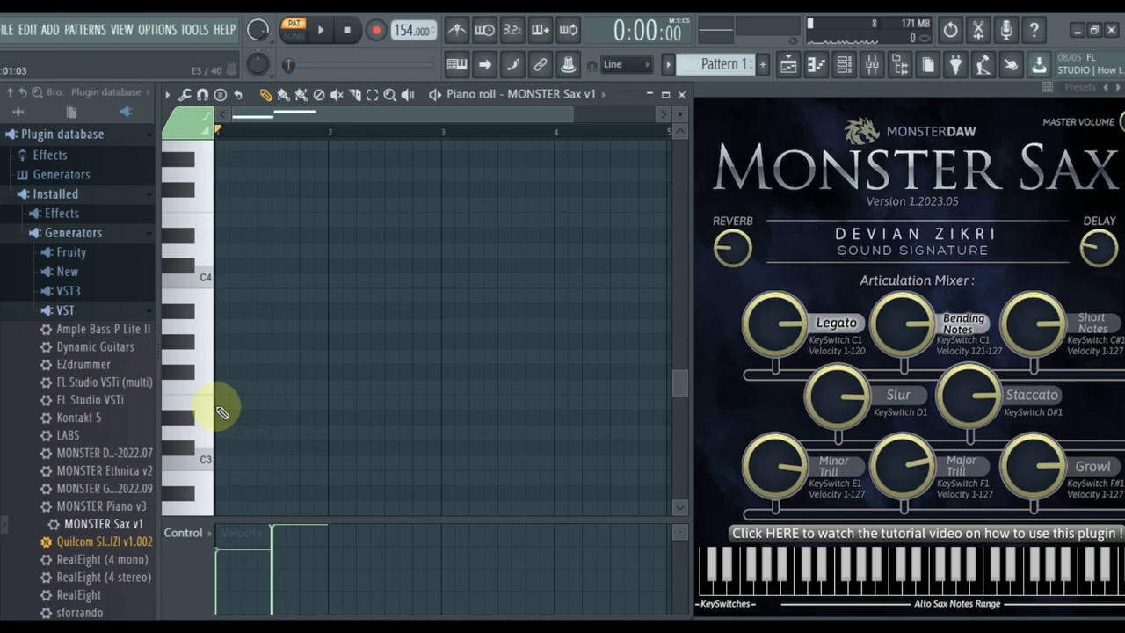
mouse_move(226, 446)
mouse_down()
mouse_move(198, 452)
mouse_move(211, 453)
mouse_up()
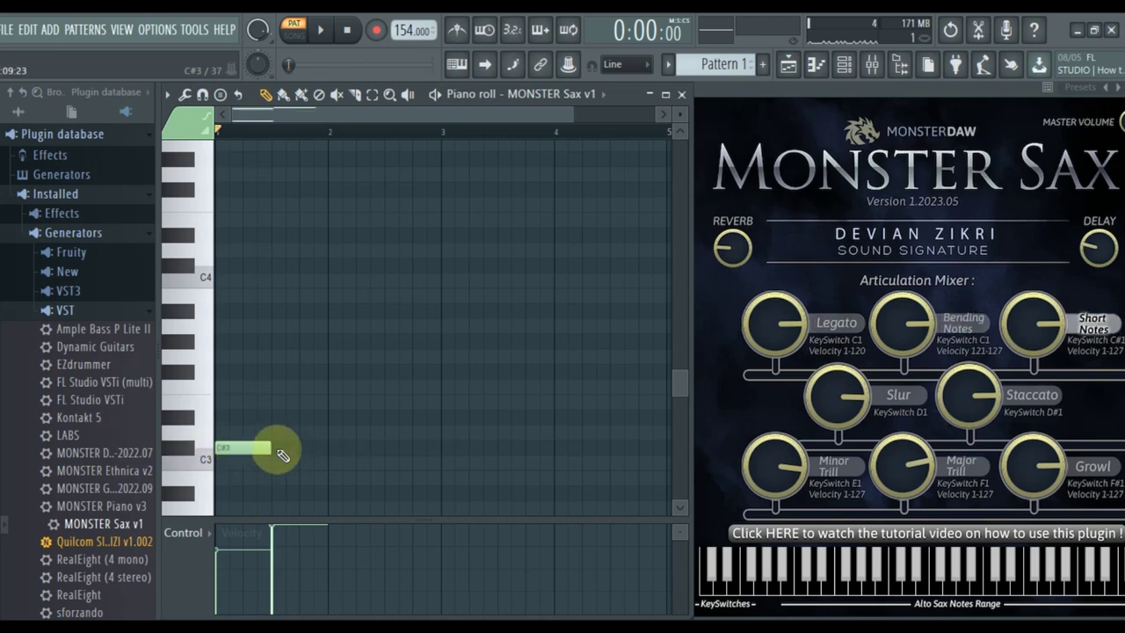
key(space)
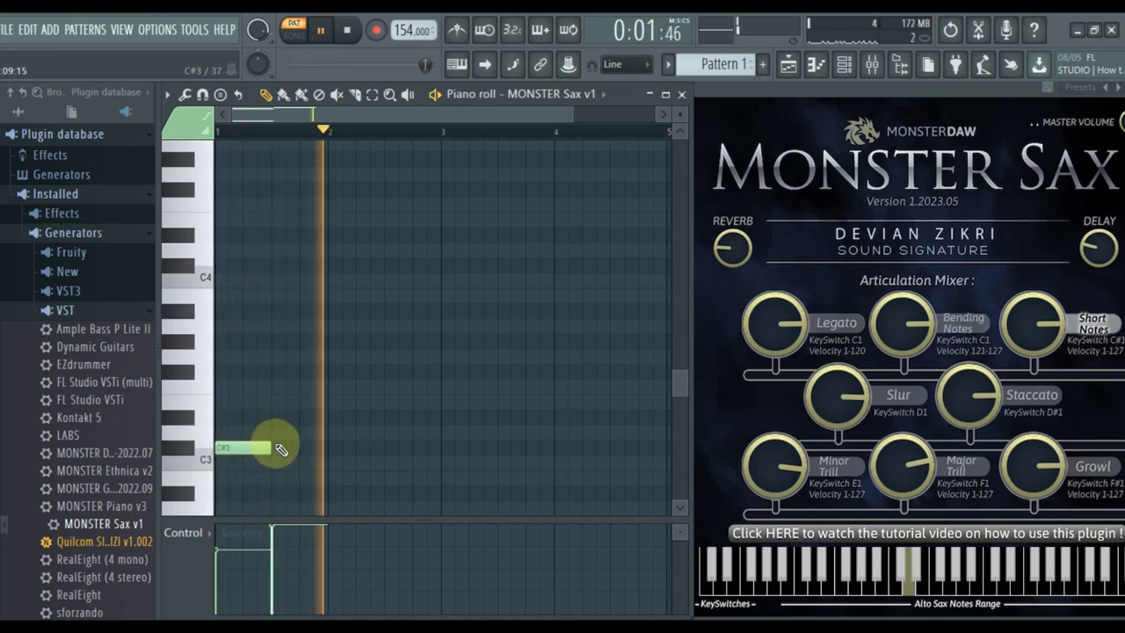
key(space)
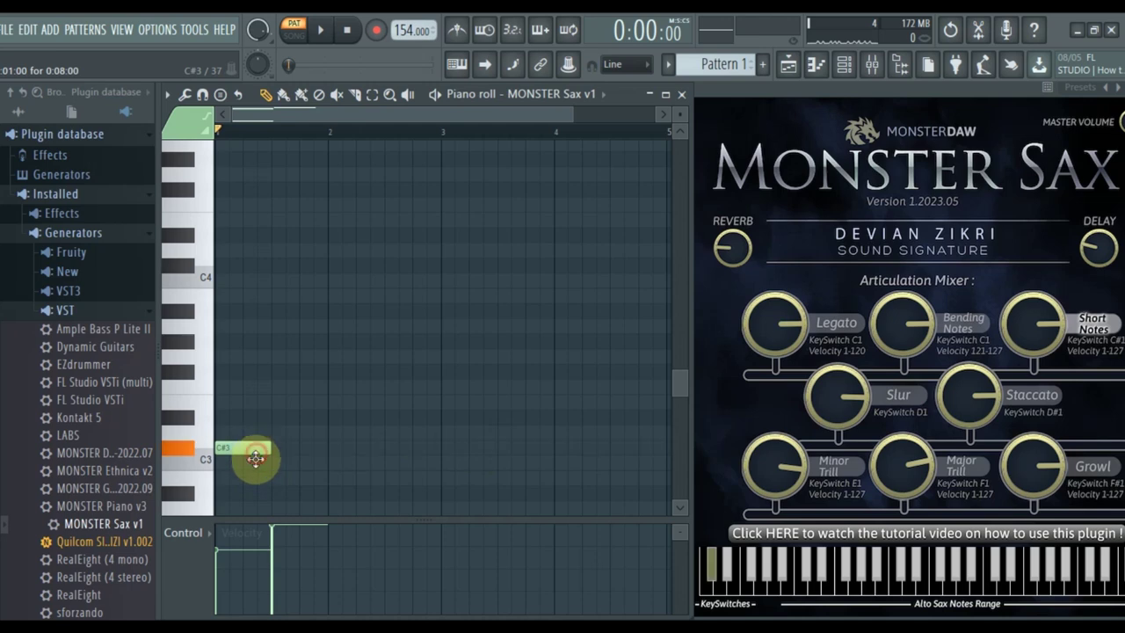
- Lower the C#3 keyswitch note to C3 and add a half-bar D3 note directly after it for the Slur articulation
drag(256, 453, 253, 472)
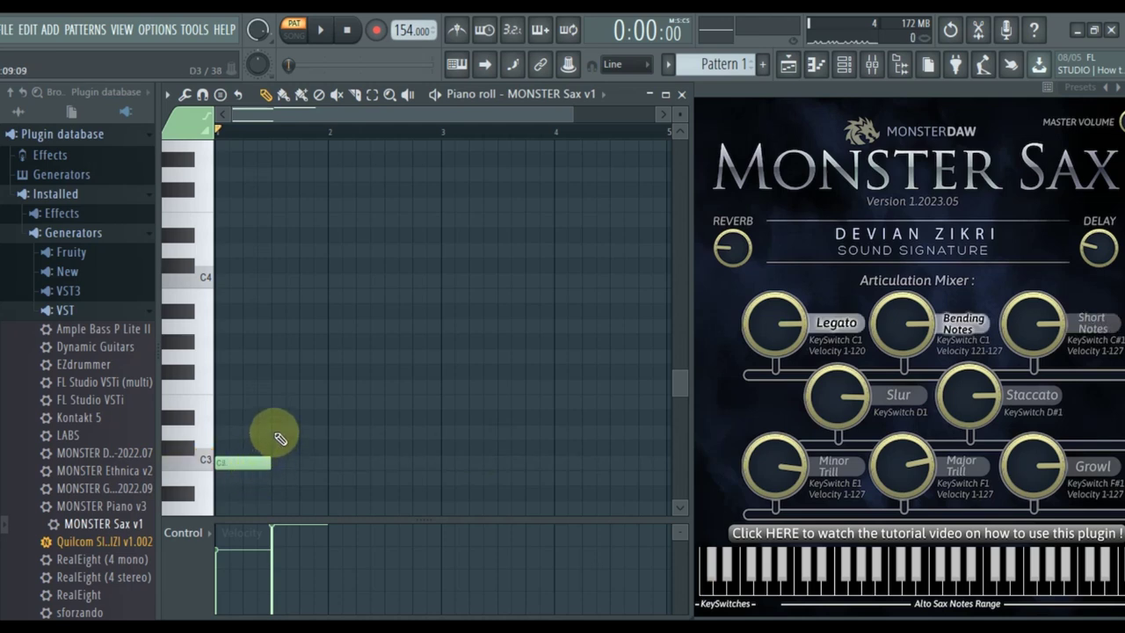
click(306, 436)
- Play the pattern to hear the Slur articulation on the D5 note
scroll(255, 437, up, 3)
scroll(280, 240, down, 3)
scroll(285, 247, up, 3)
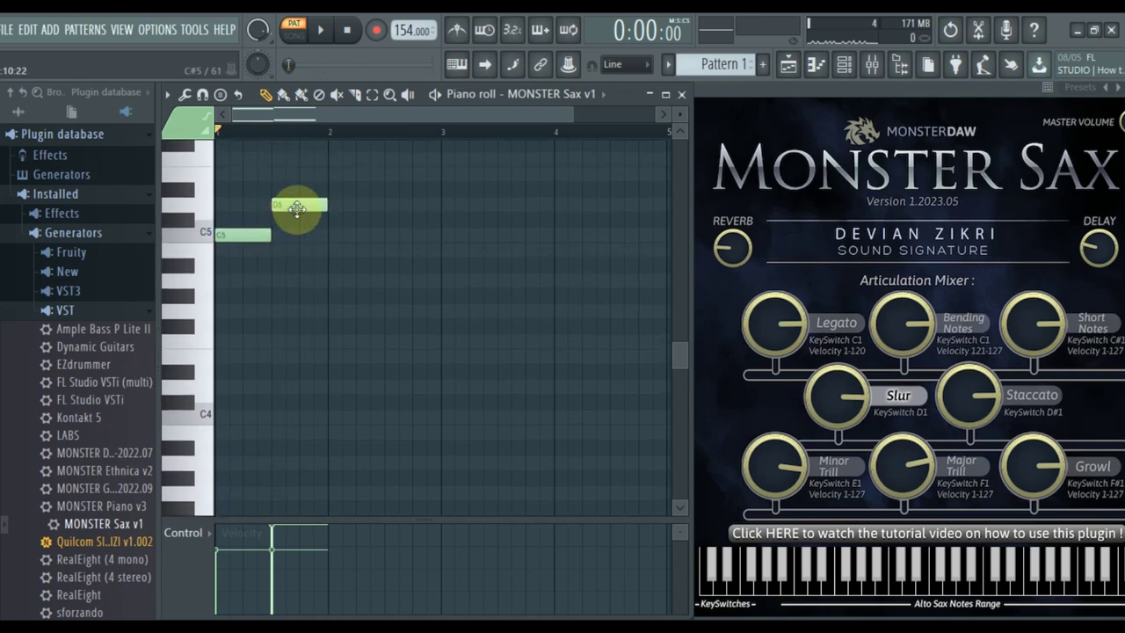
scroll(306, 442, up, 5)
scroll(307, 442, down, 4)
scroll(321, 378, up, 1)
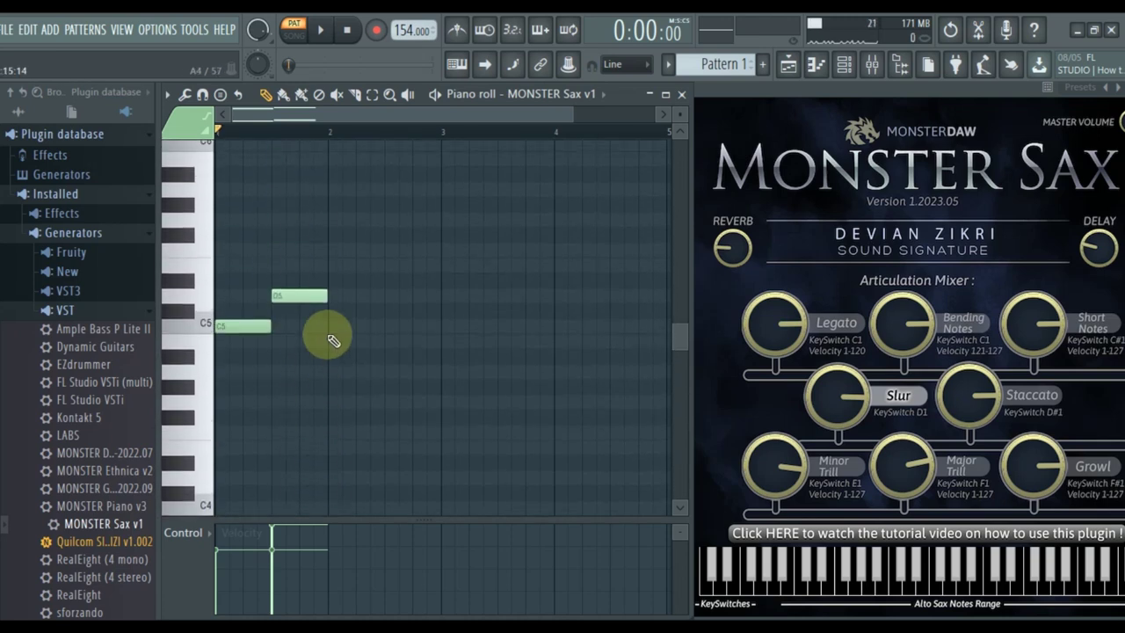
key(space)
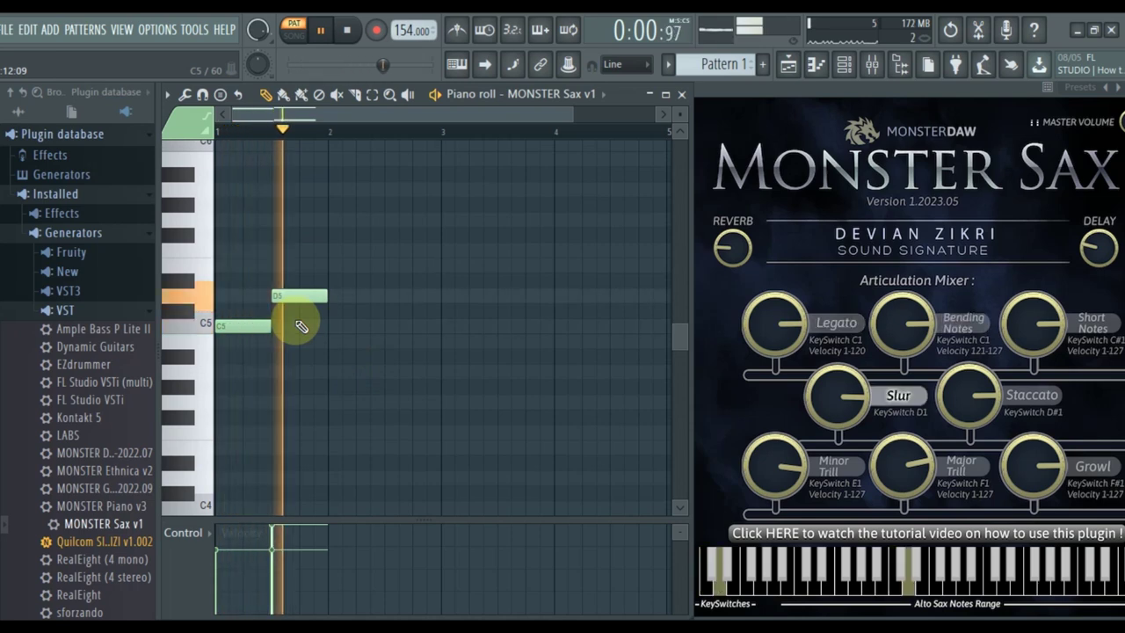
- Test the Slur articulation with the D3 keyswitch note shifted slightly later, and return the note to directly after the C3 note
key(space)
key(ctrl+Down)
key(ctrl+Down)
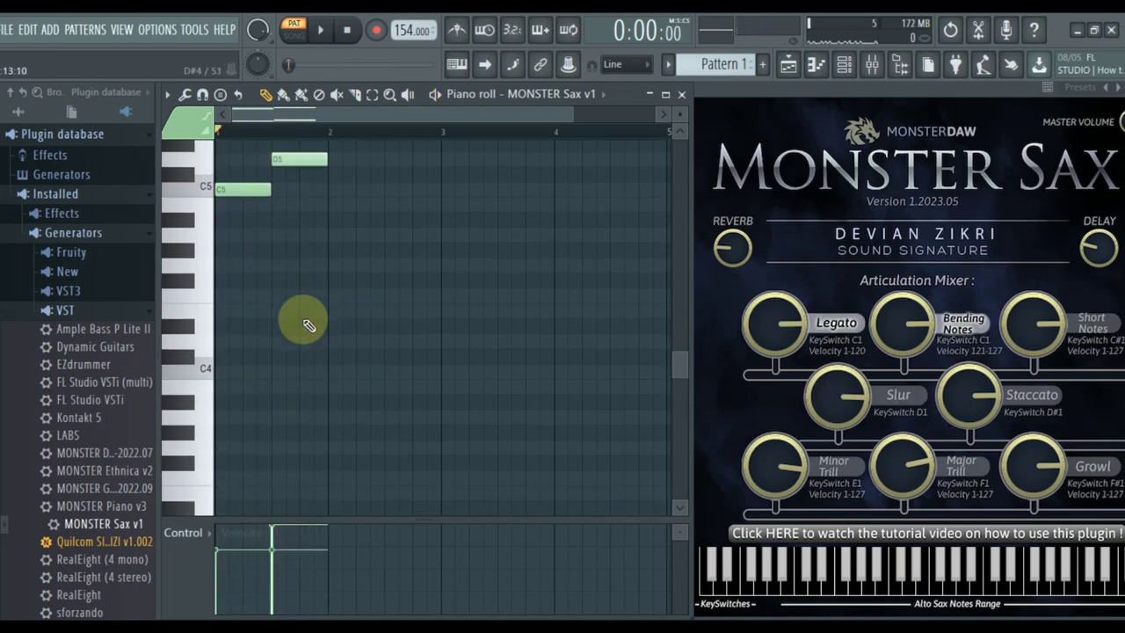
mouse_move(301, 349)
mouse_down()
mouse_move(291, 348)
mouse_move(308, 341)
mouse_up()
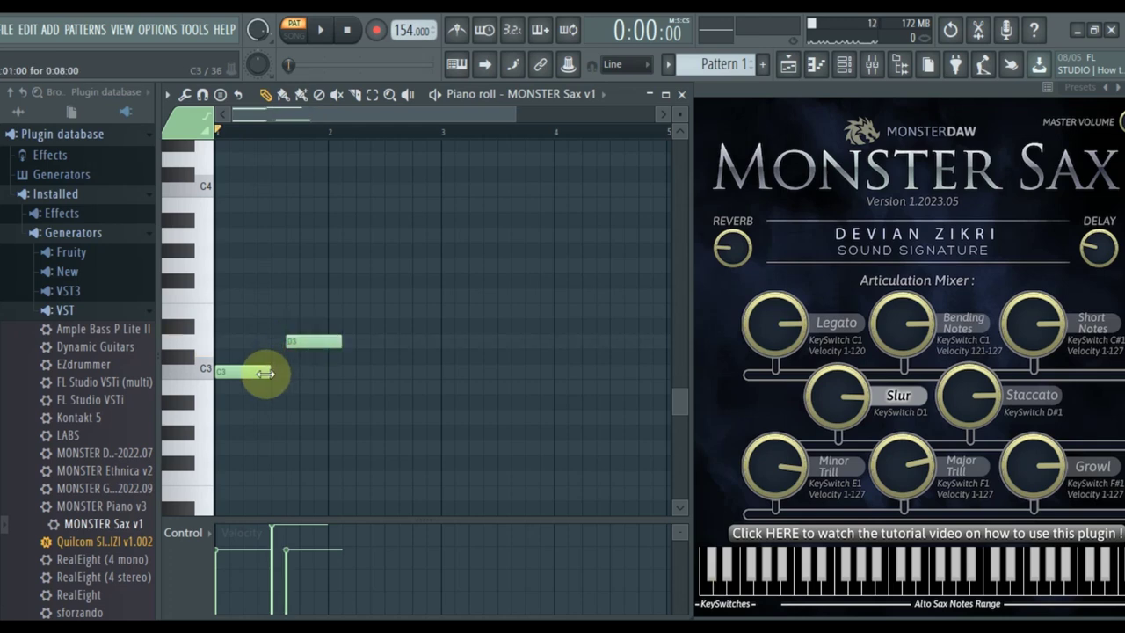
key(space)
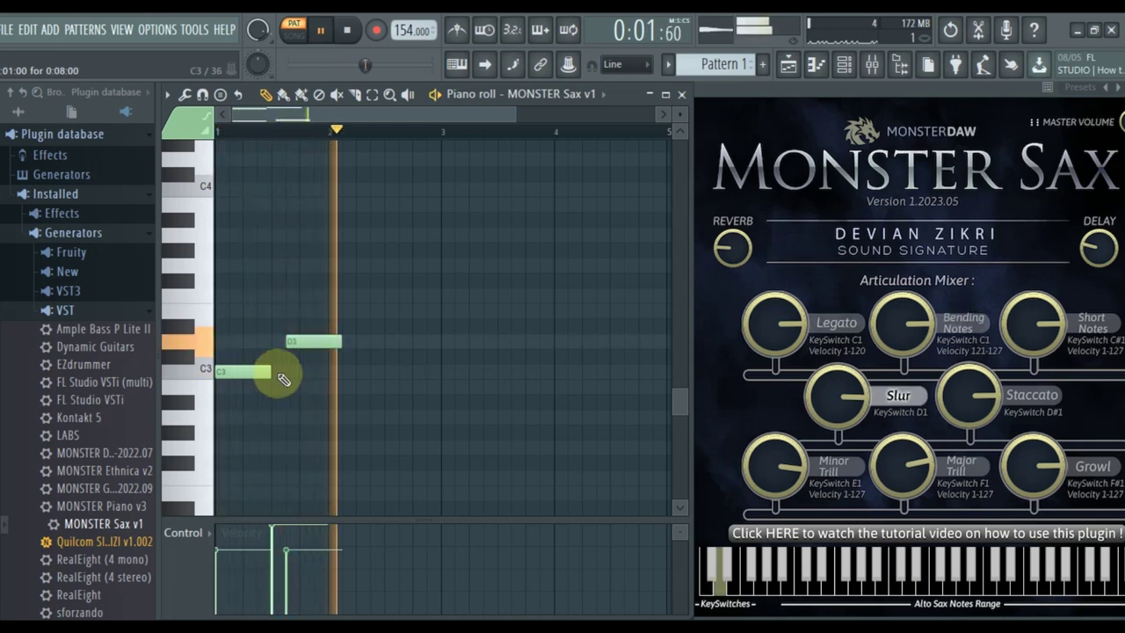
key(space)
drag(314, 341, 303, 341)
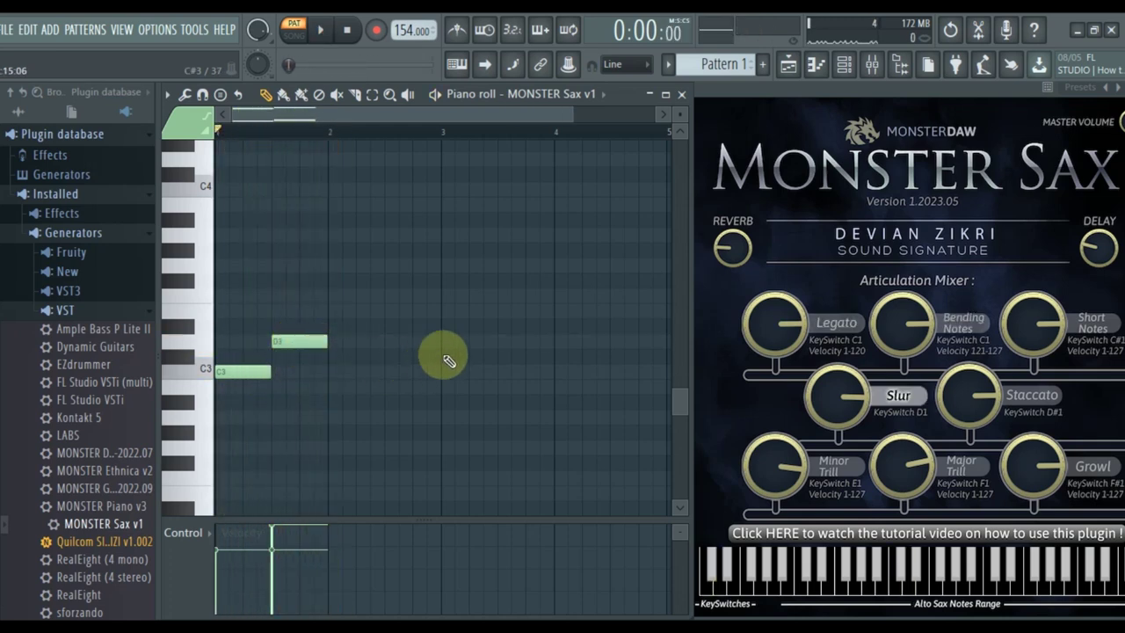
- Compare the C3 and D3 keyswitch notes with the C5 and D5 melody notes in the piano roll
scroll(524, 362, up, 1)
scroll(525, 359, down, 1)
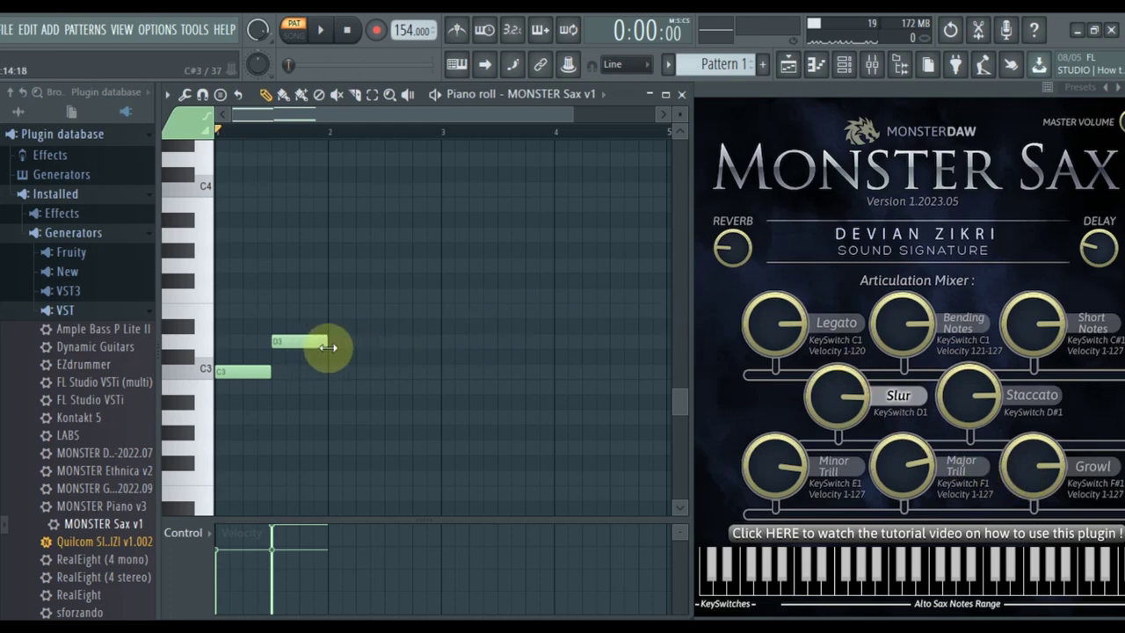
scroll(351, 348, up, 2)
key(ctrl+Up)
key(ctrl+Up)
scroll(352, 348, up, 4)
scroll(351, 348, down, 3)
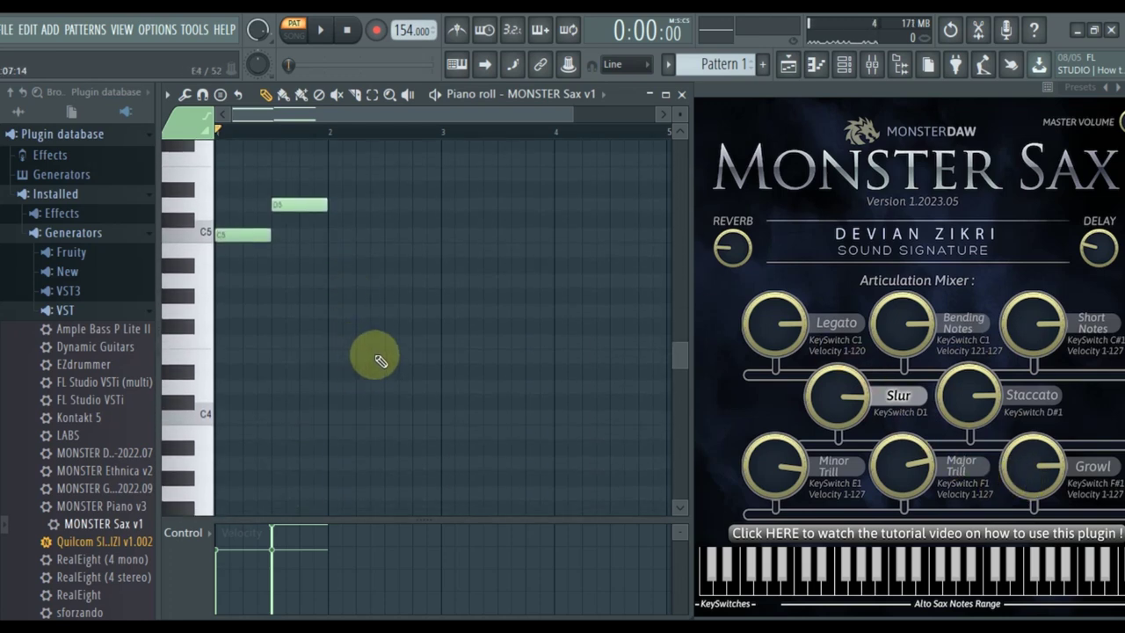
scroll(381, 352, down, 2)
scroll(381, 352, up, 2)
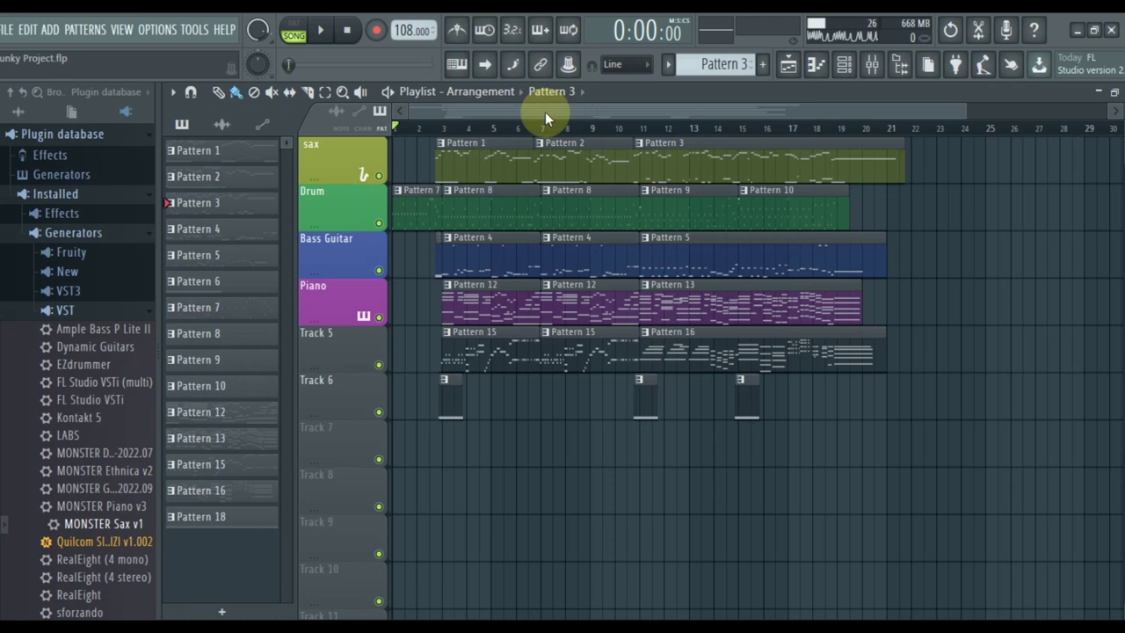
- Solo the sax track and play the arrangement from the middle of bar 2
right_click(379, 178)
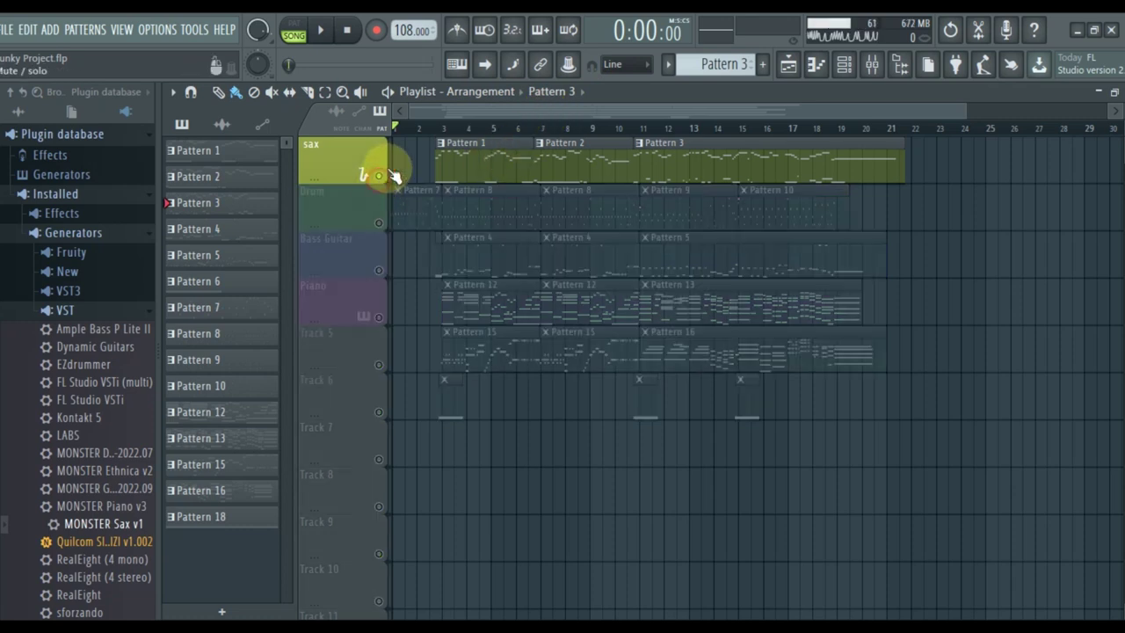
click(429, 131)
key(space)
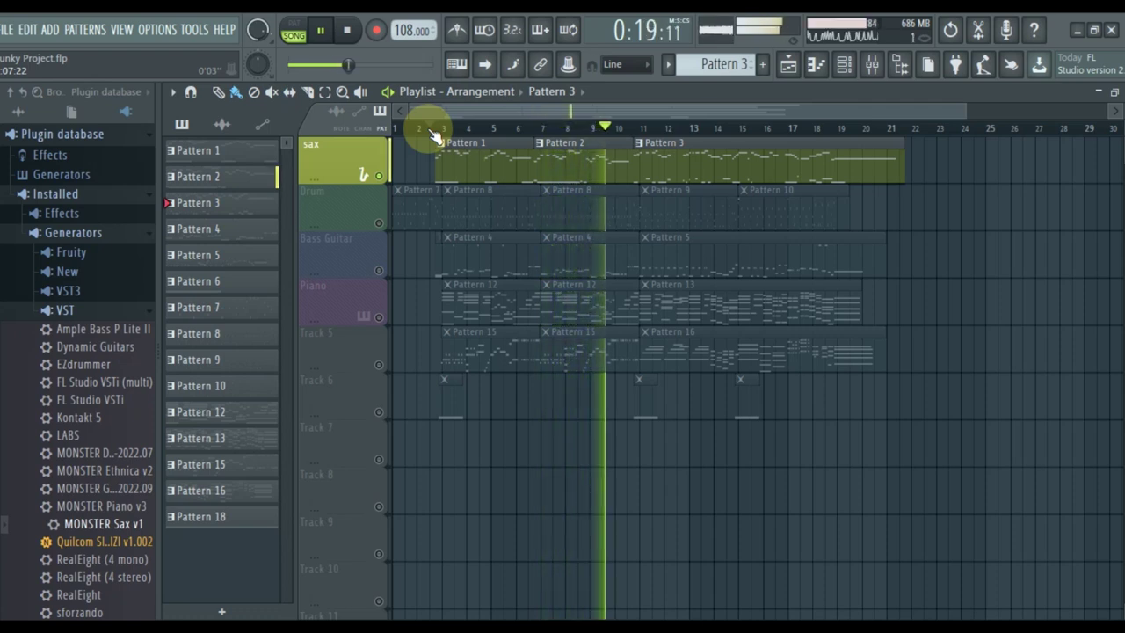
key(space)
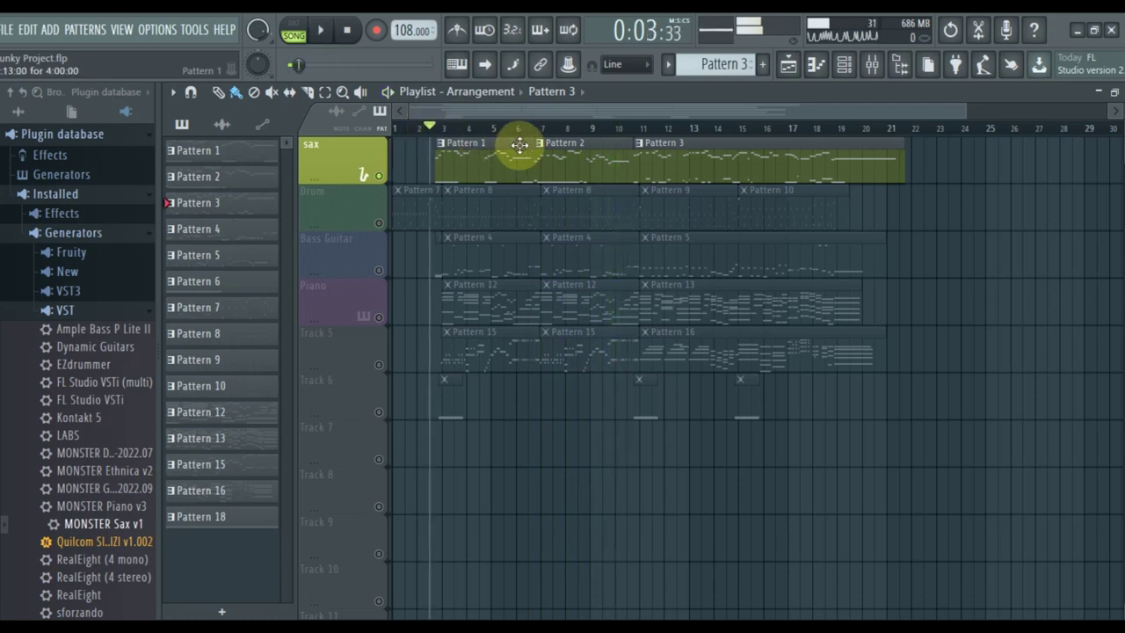
- View the effects on the Saxophone mixer insert and inspect the Fruity Fast Dist settings
click(881, 70)
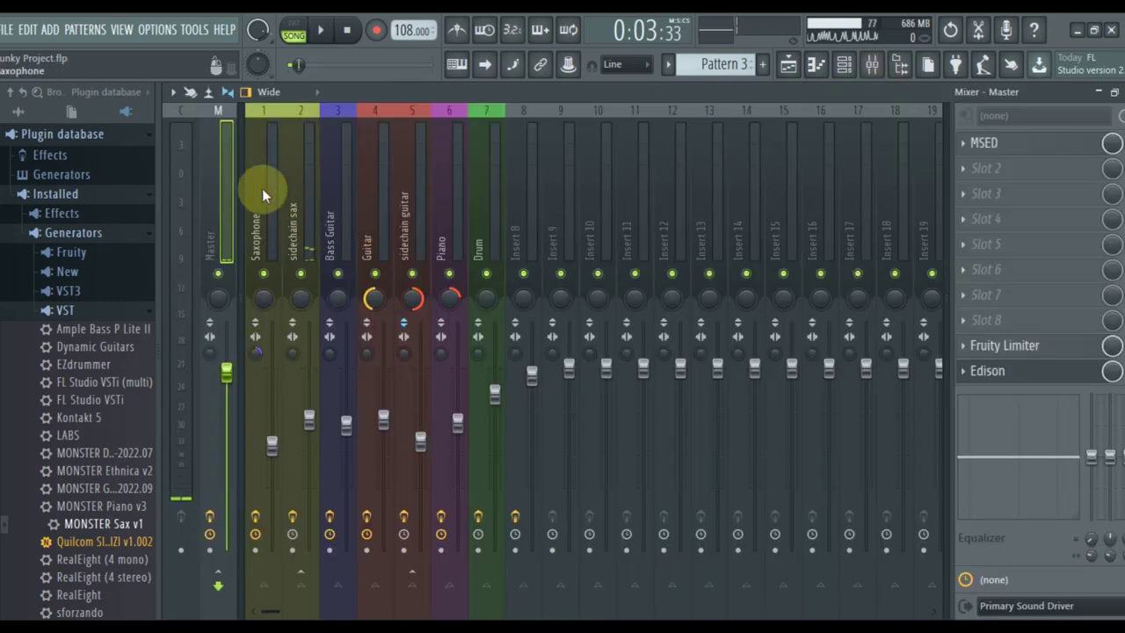
click(261, 188)
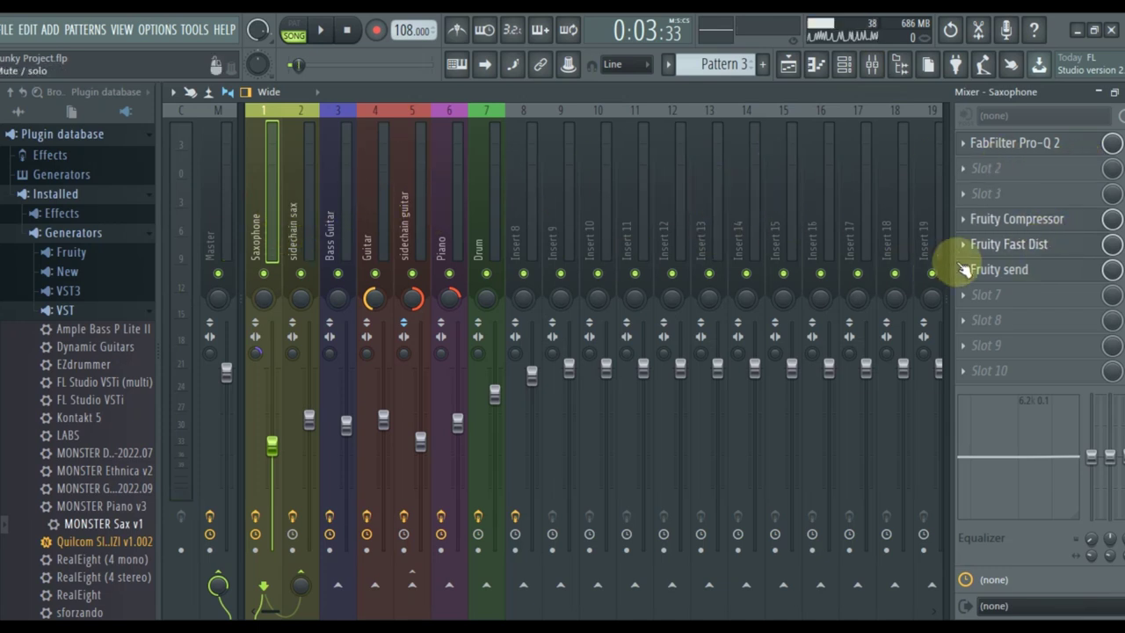
click(1008, 245)
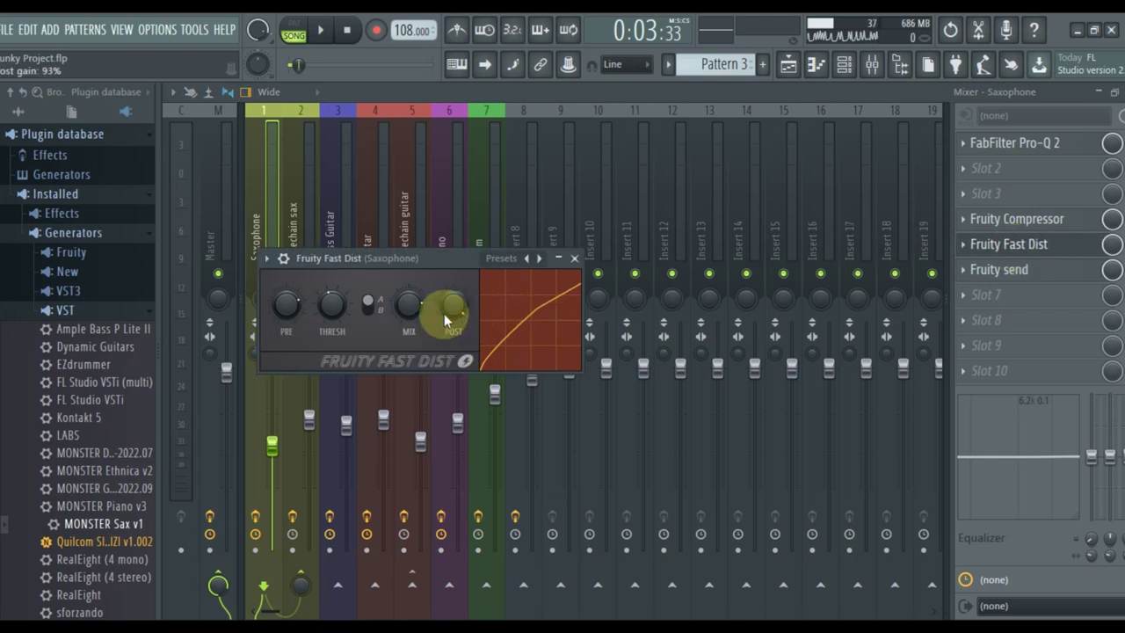
click(575, 264)
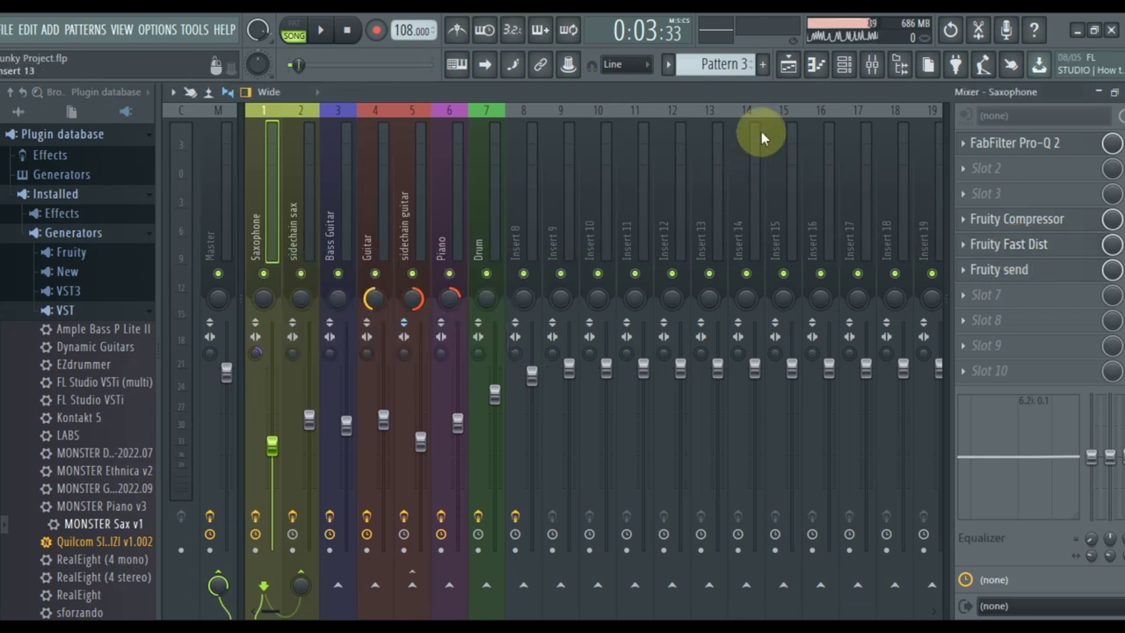
- Solo the Drum track in the playlist and open the MONSTER Drum v3-2022.07 plugin window
click(789, 64)
right_click(378, 223)
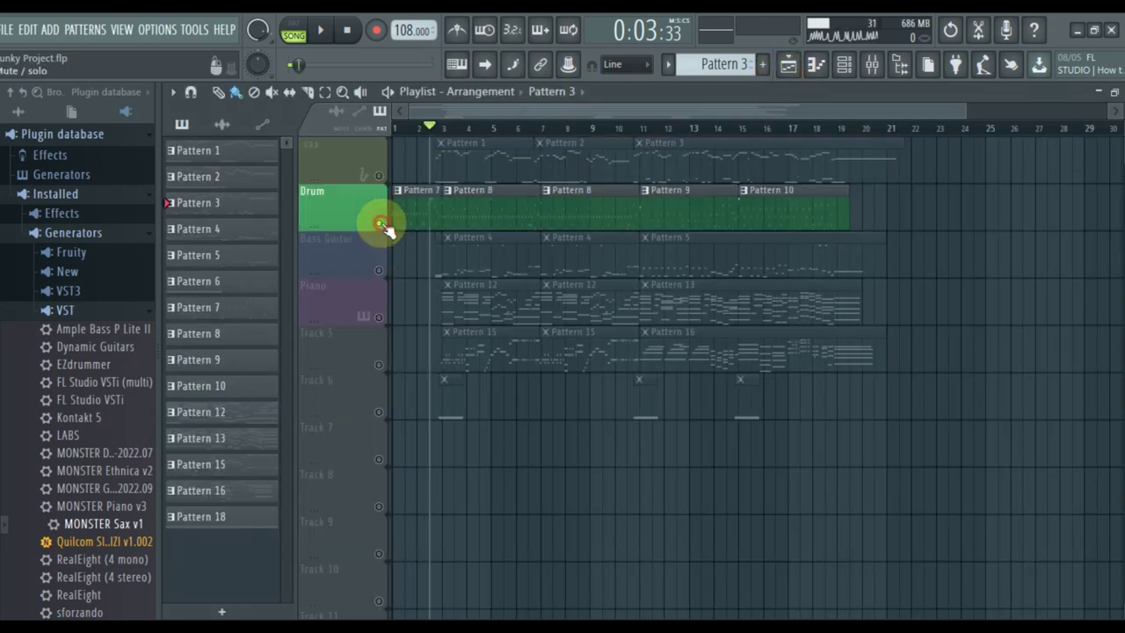
click(846, 68)
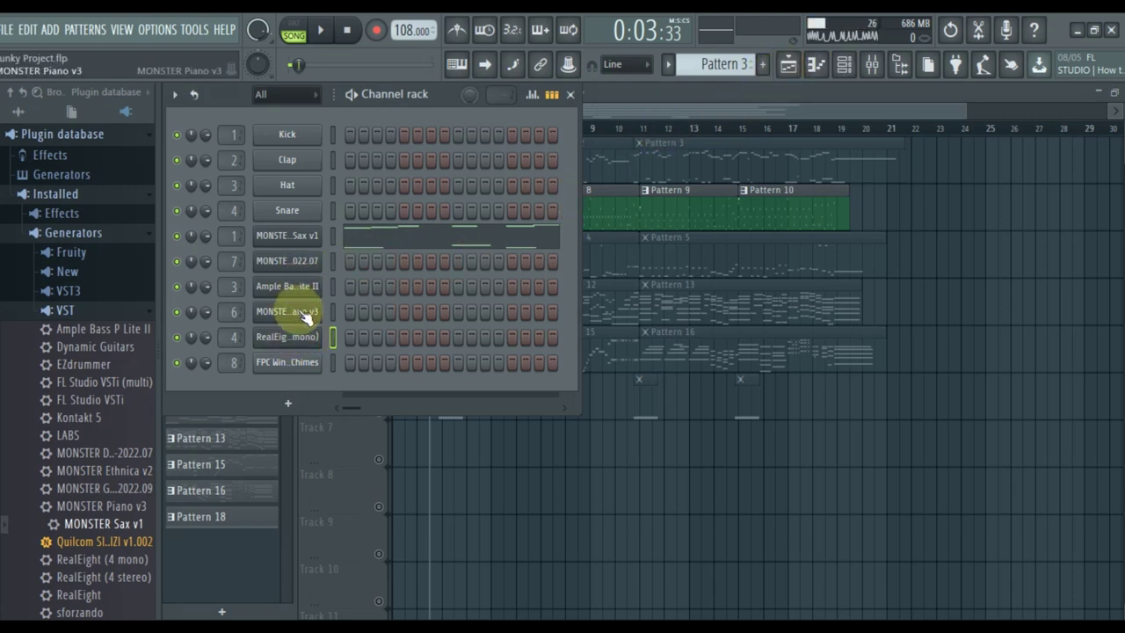
click(308, 268)
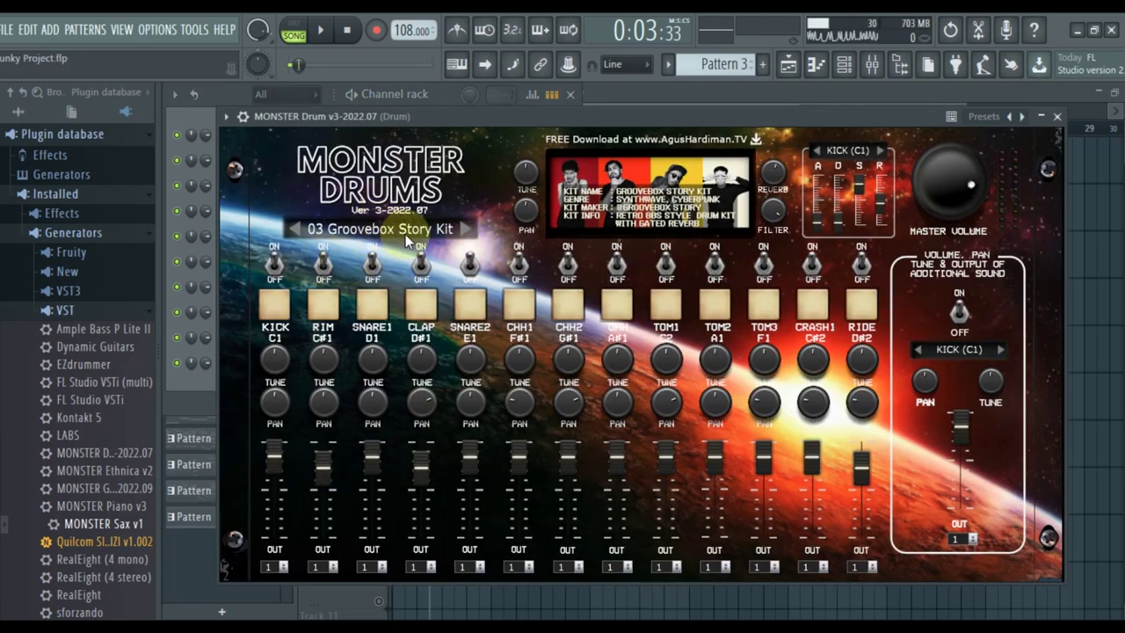
- Play the soloed drums with the 03 Groovebox Story Kit, and close the drum plugin
key(space)
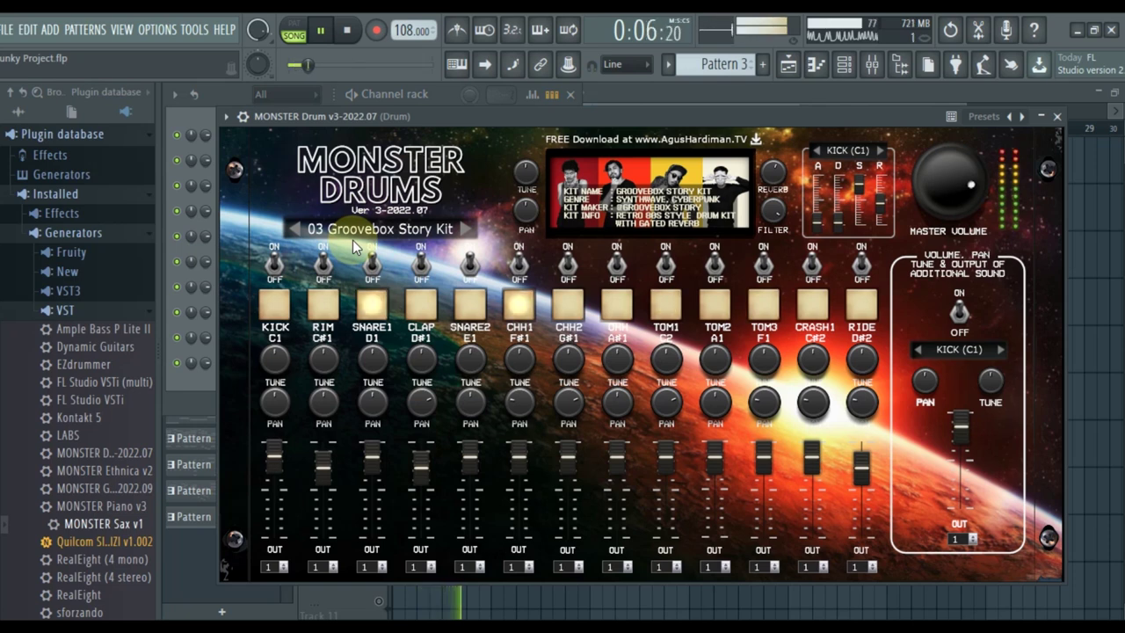
click(347, 32)
key(space)
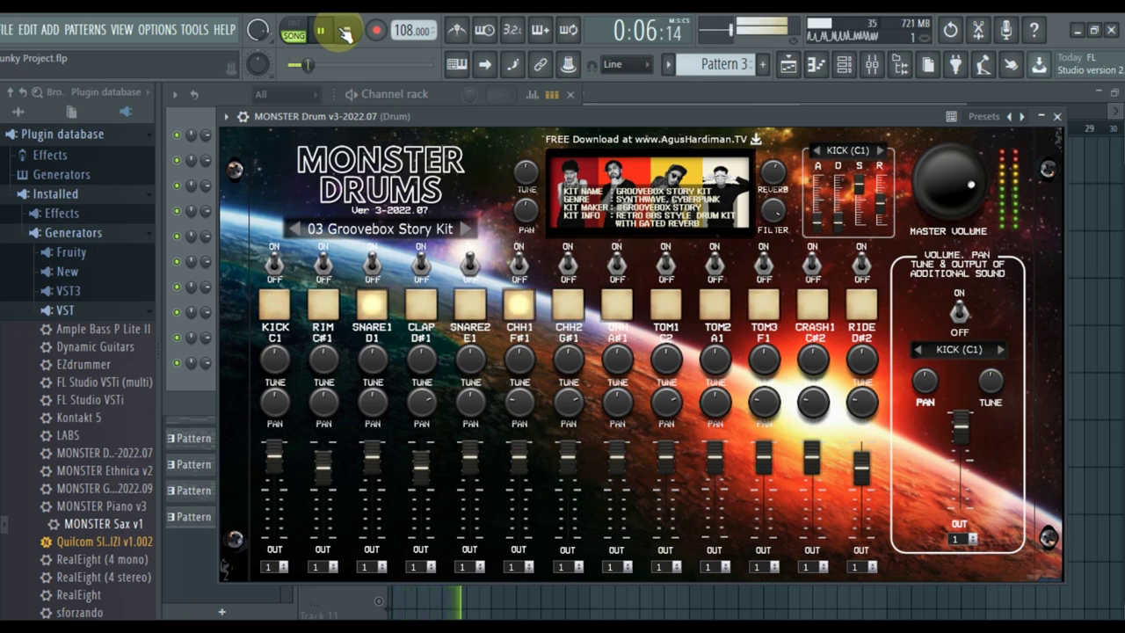
click(351, 31)
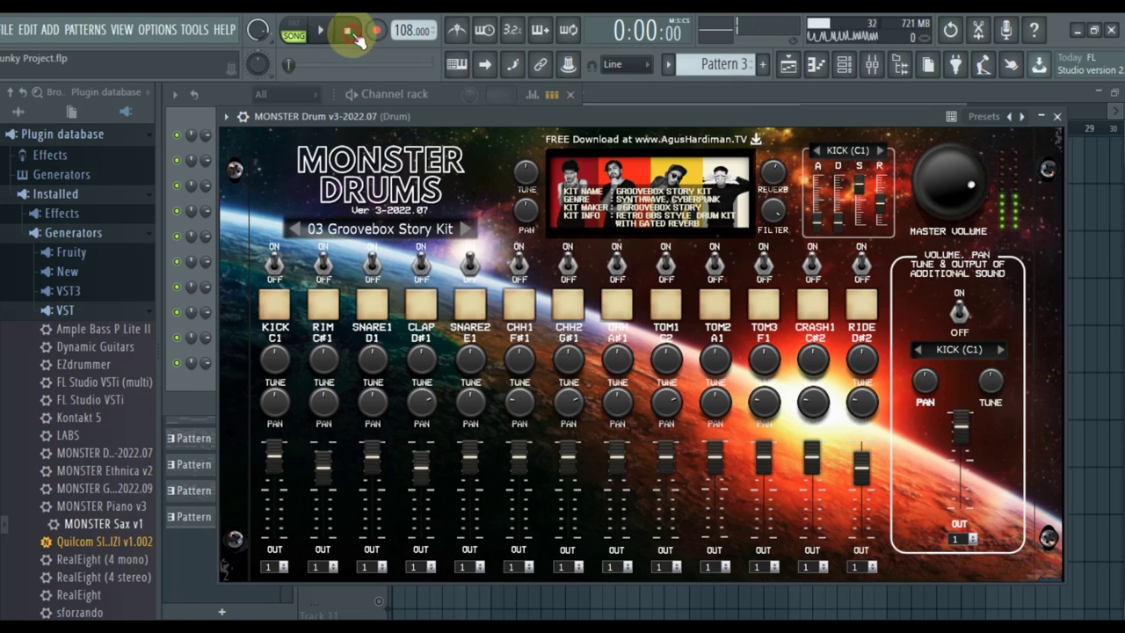
click(1058, 120)
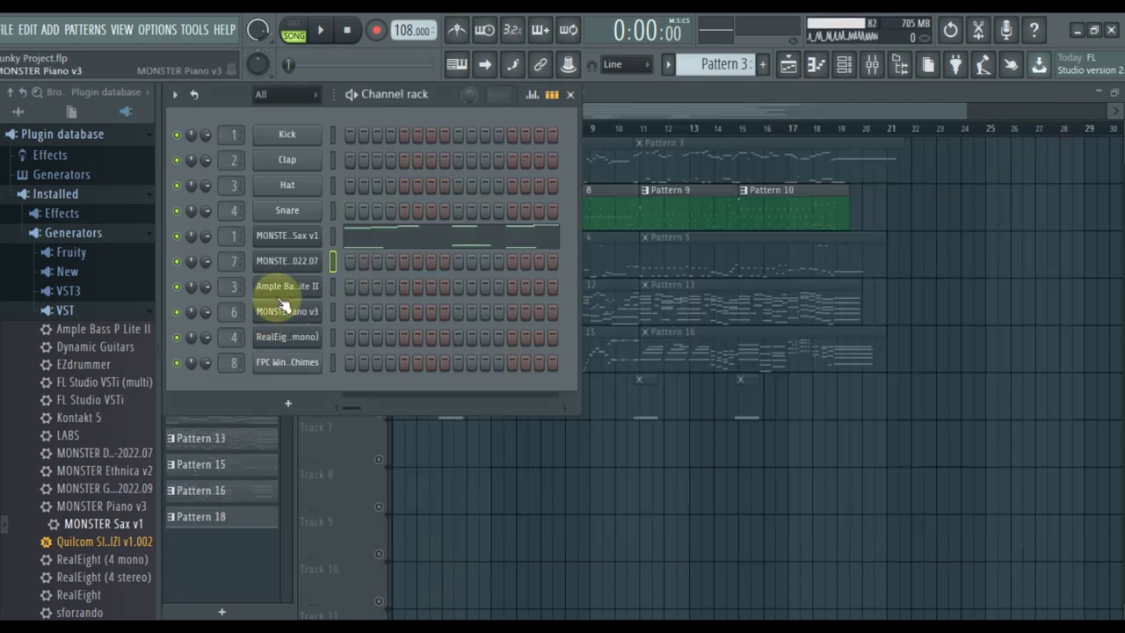
- Solo the Bass Guitar track in the playlist and view the effects on its mixer insert
click(745, 94)
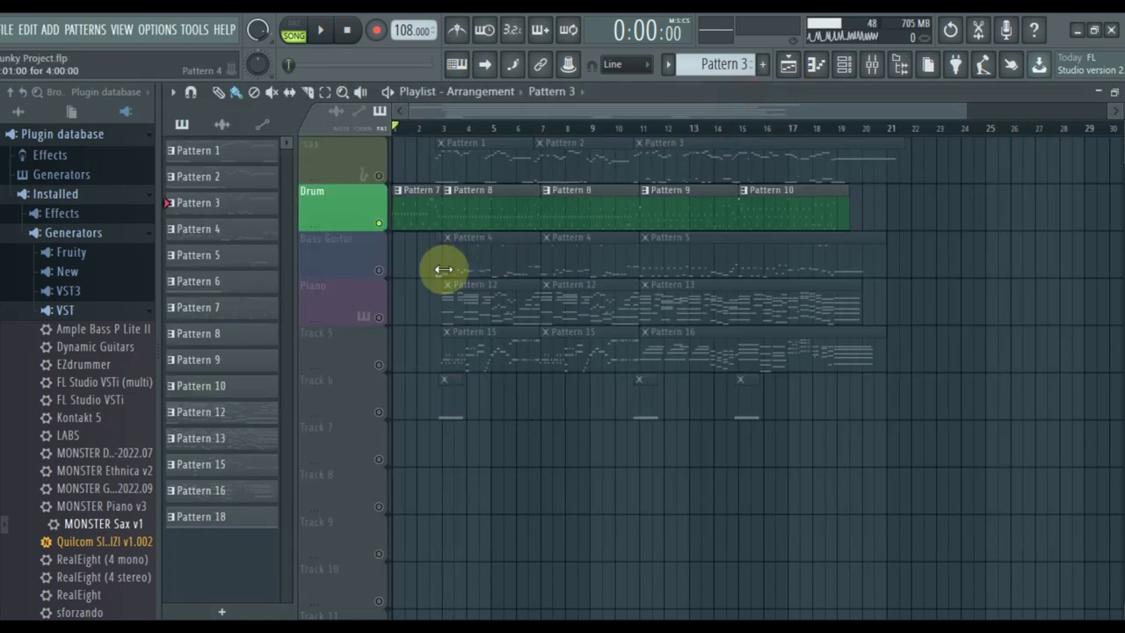
click(379, 272)
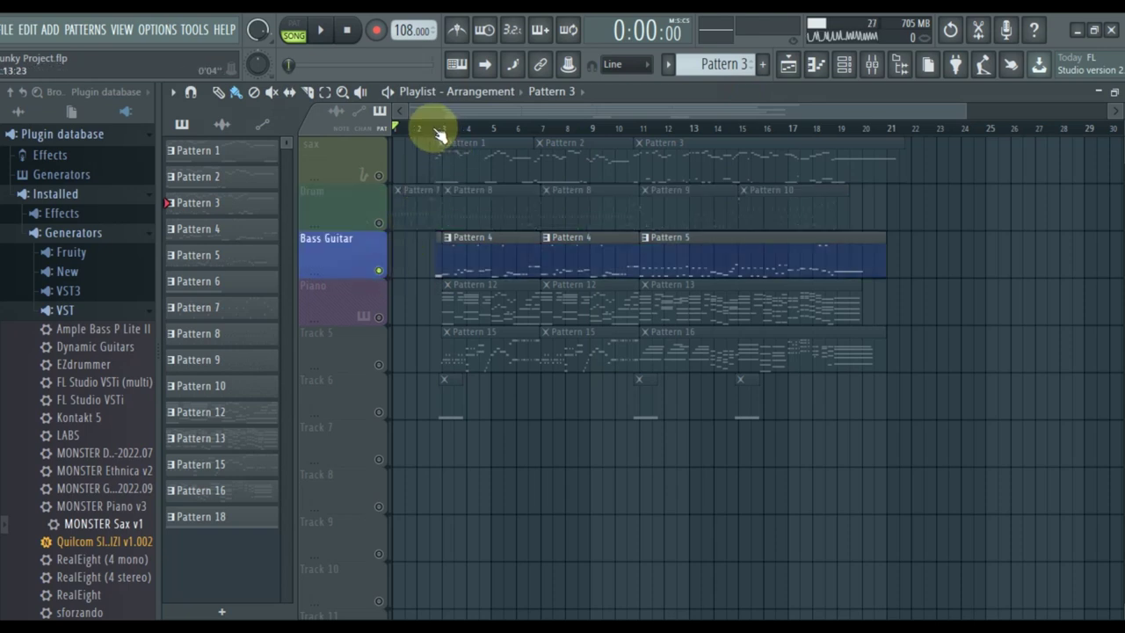
click(871, 65)
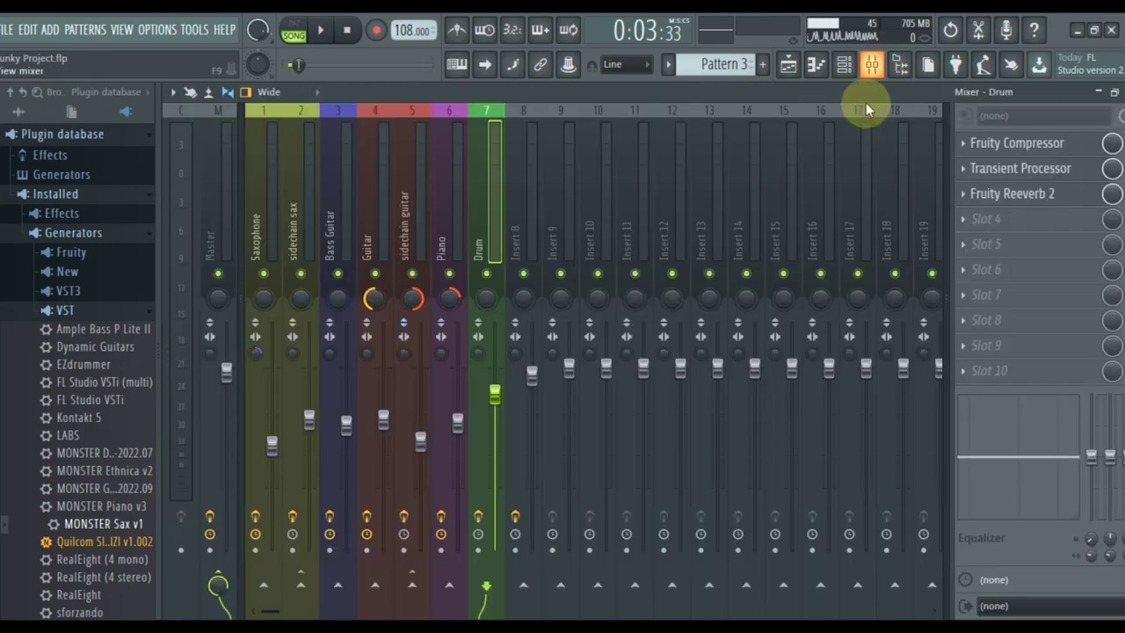
click(361, 212)
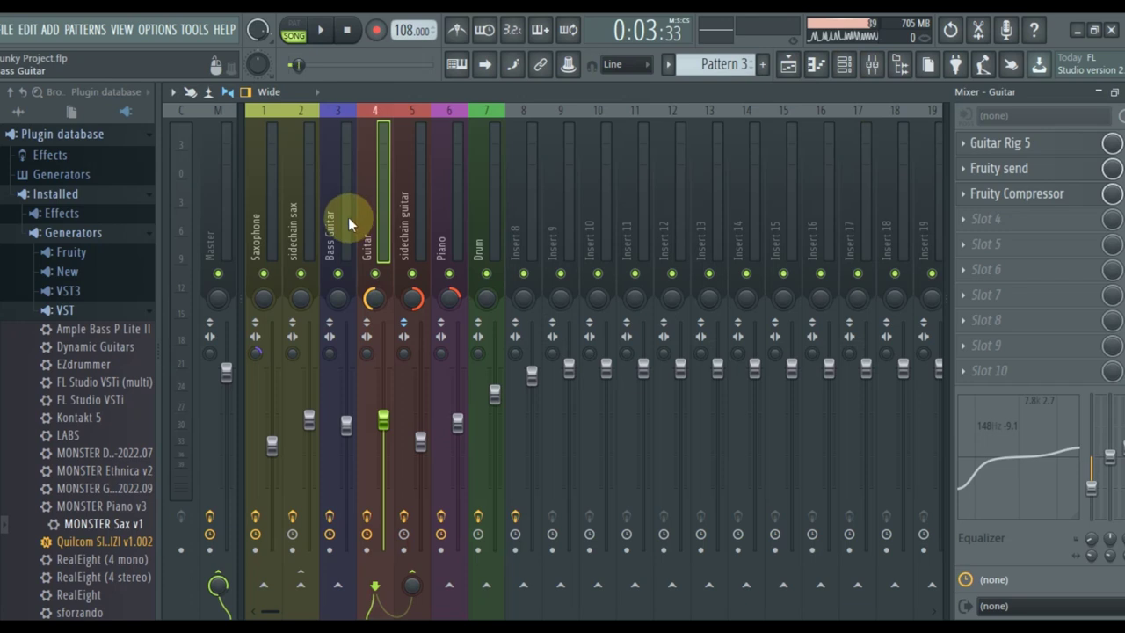
click(341, 217)
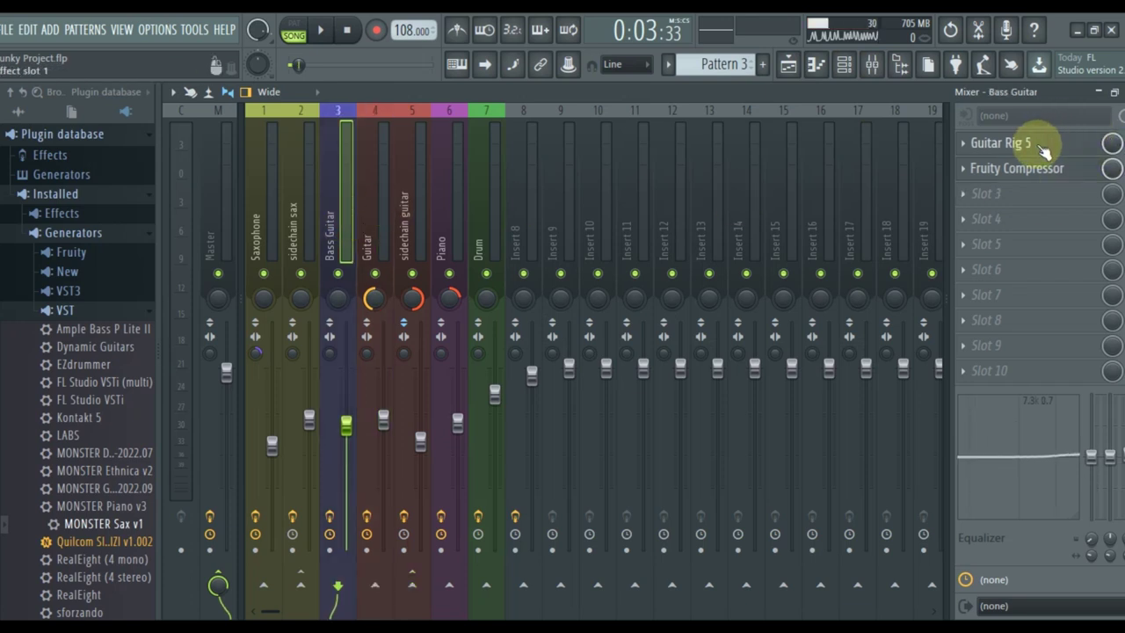
- Inspect the Ample Bass P Lite II plugin used for the bass, and close its window
click(845, 69)
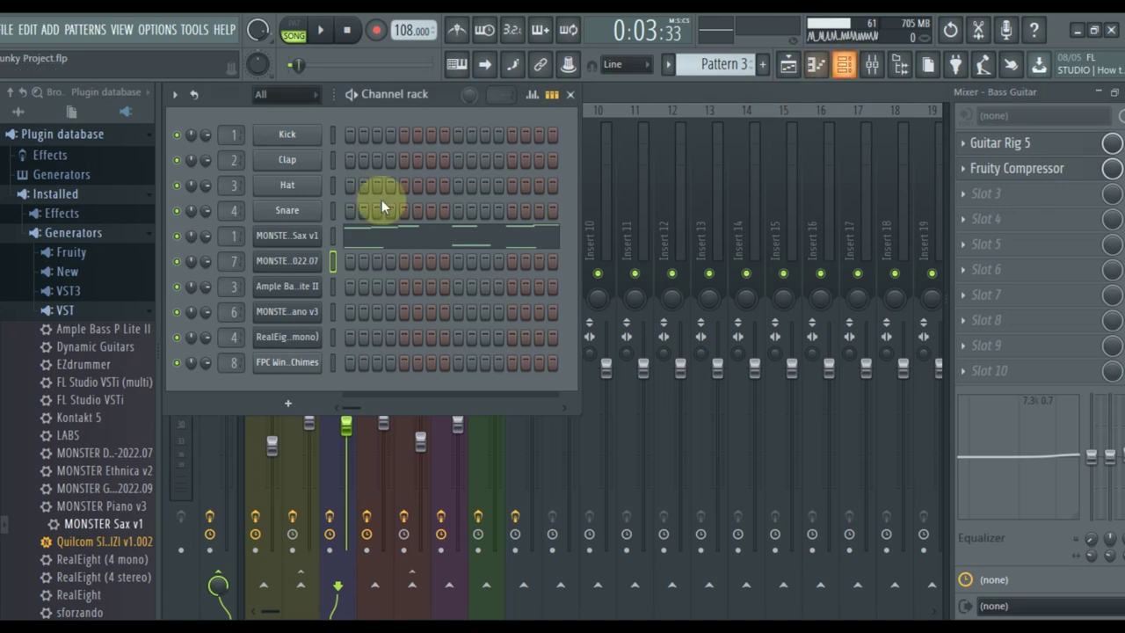
click(299, 285)
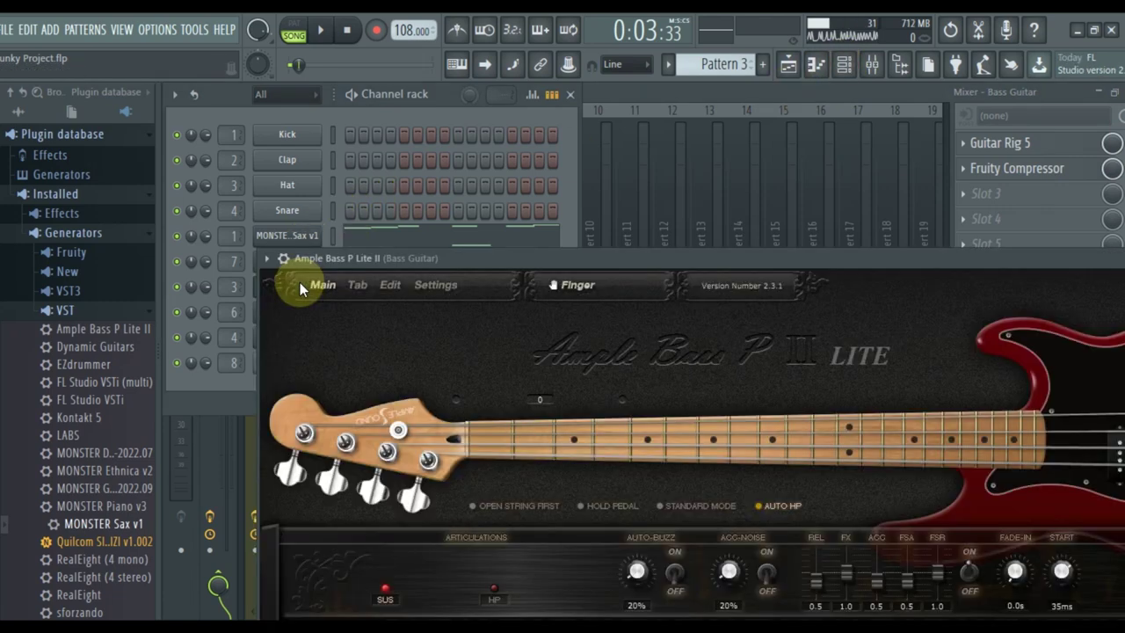
drag(652, 251, 374, 134)
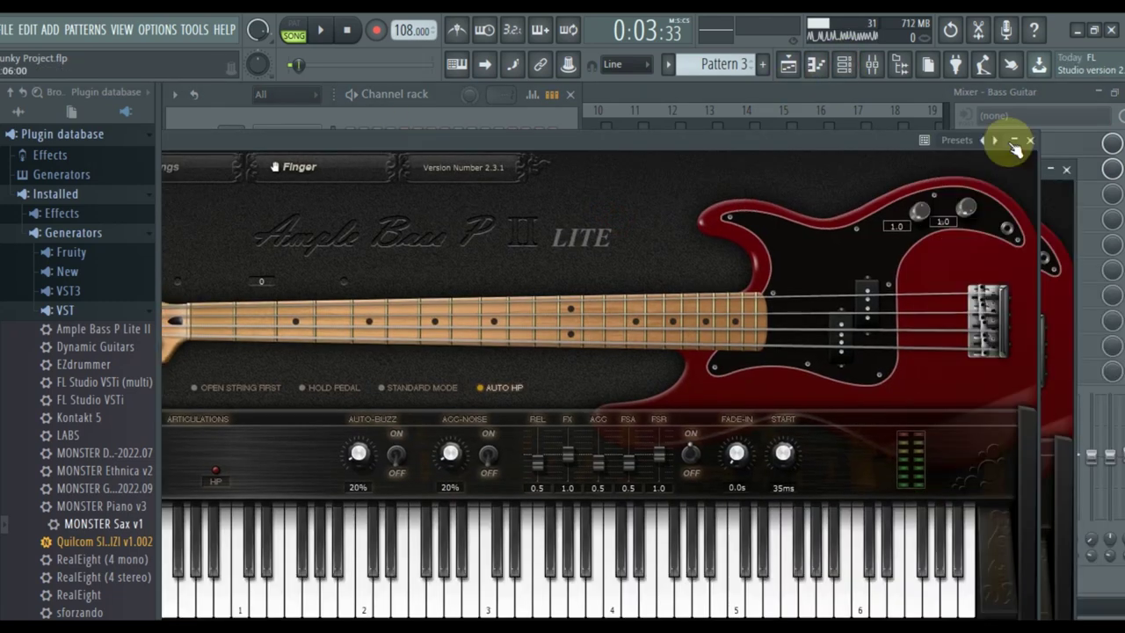
click(743, 123)
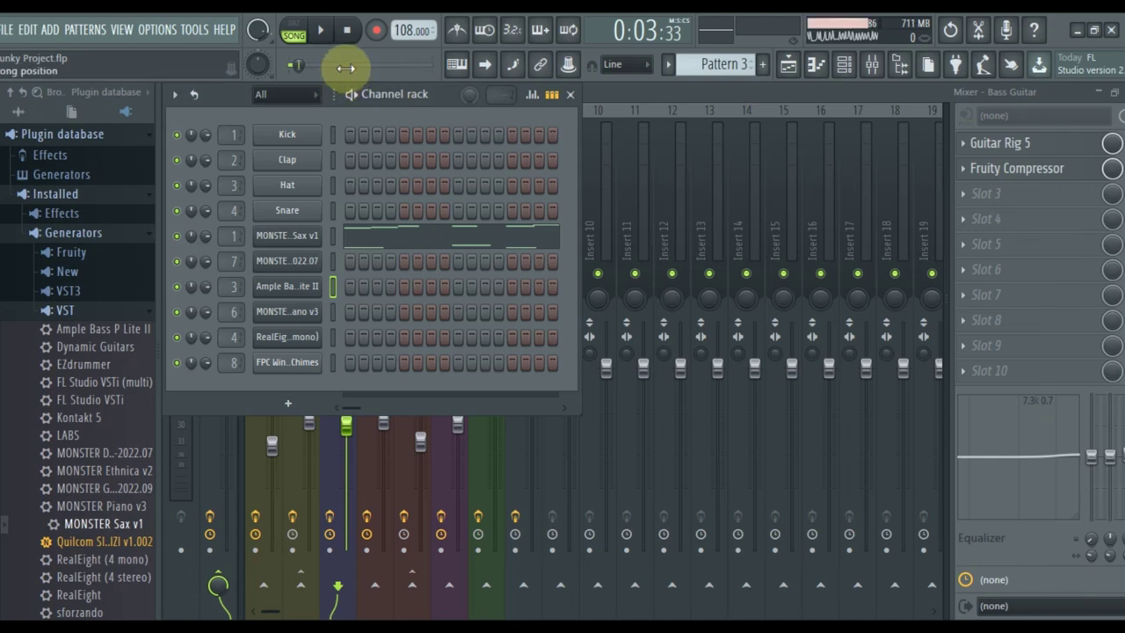
- Play the soloed bass guitar and follow its patterns in the playlist before stopping playback
key(space)
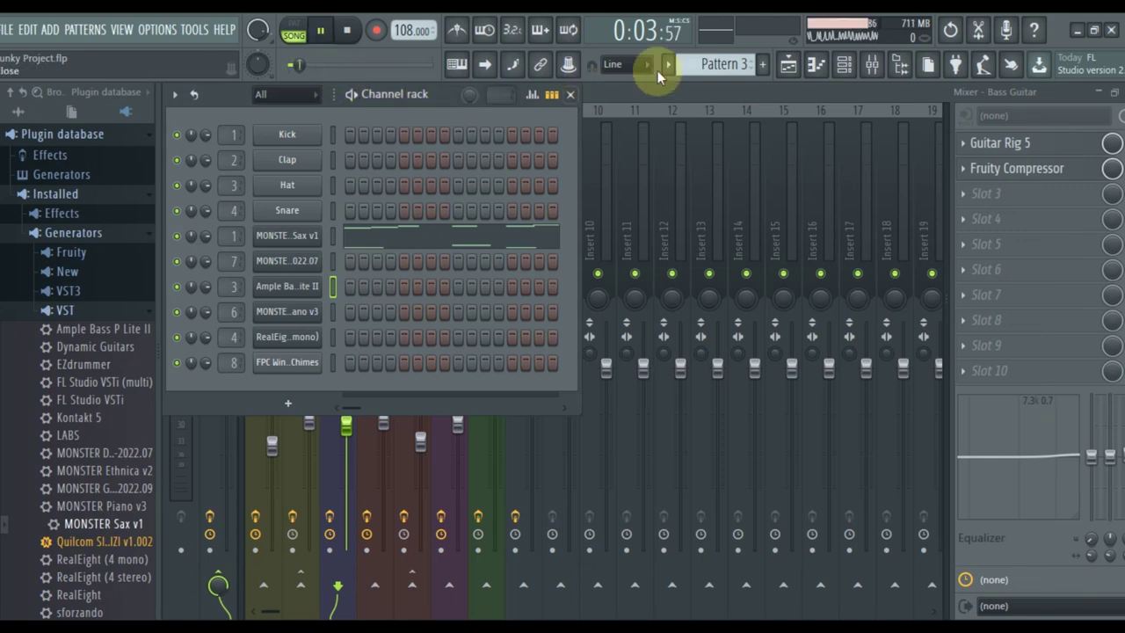
click(796, 74)
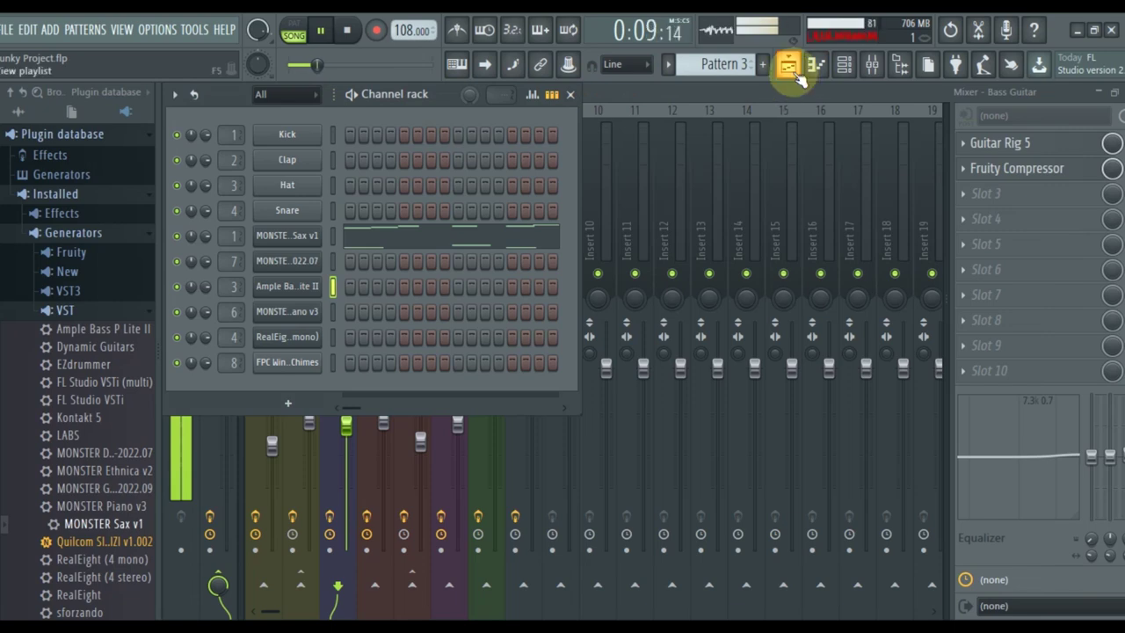
click(795, 77)
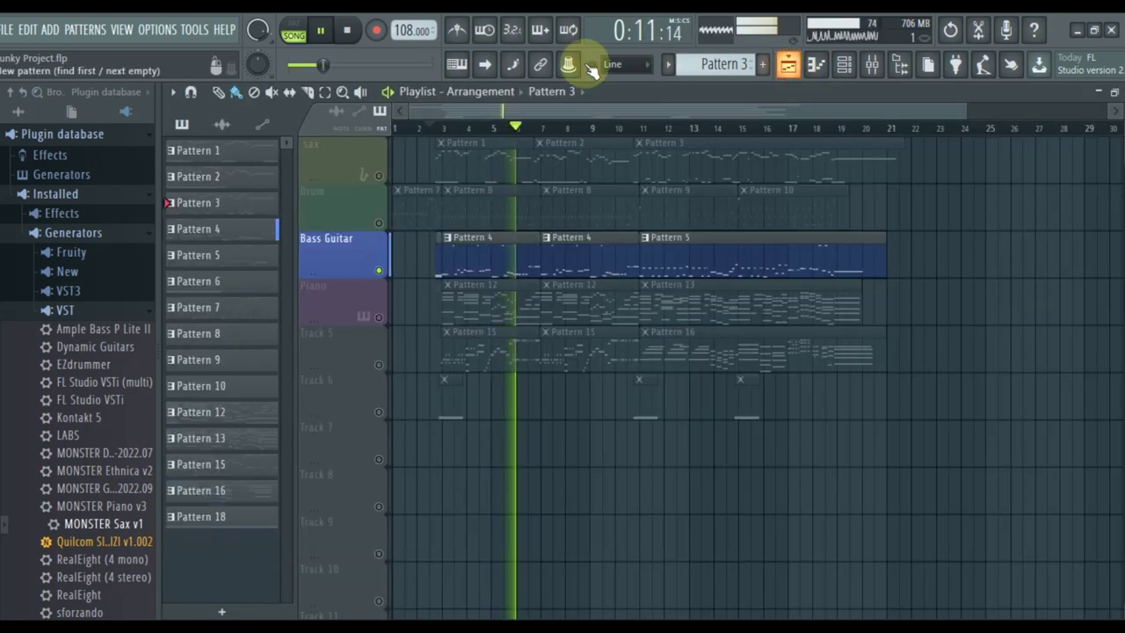
key(space)
click(348, 32)
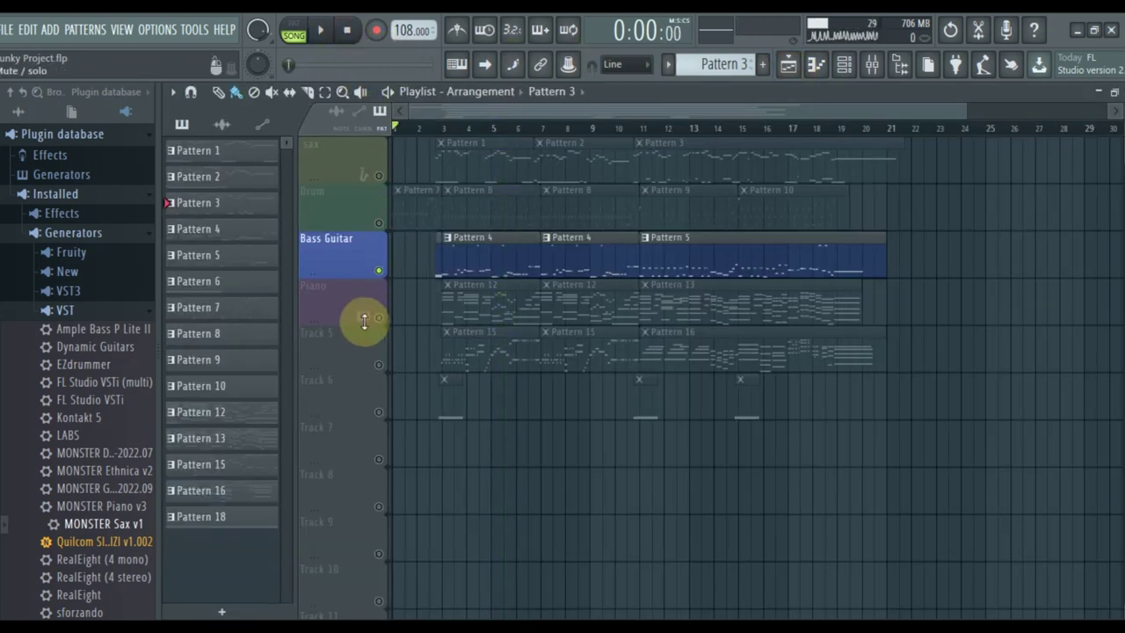
- Solo the Piano track in the playlist, inspect its MONSTER Piano v3 plugin, and close the plugin window
click(374, 318)
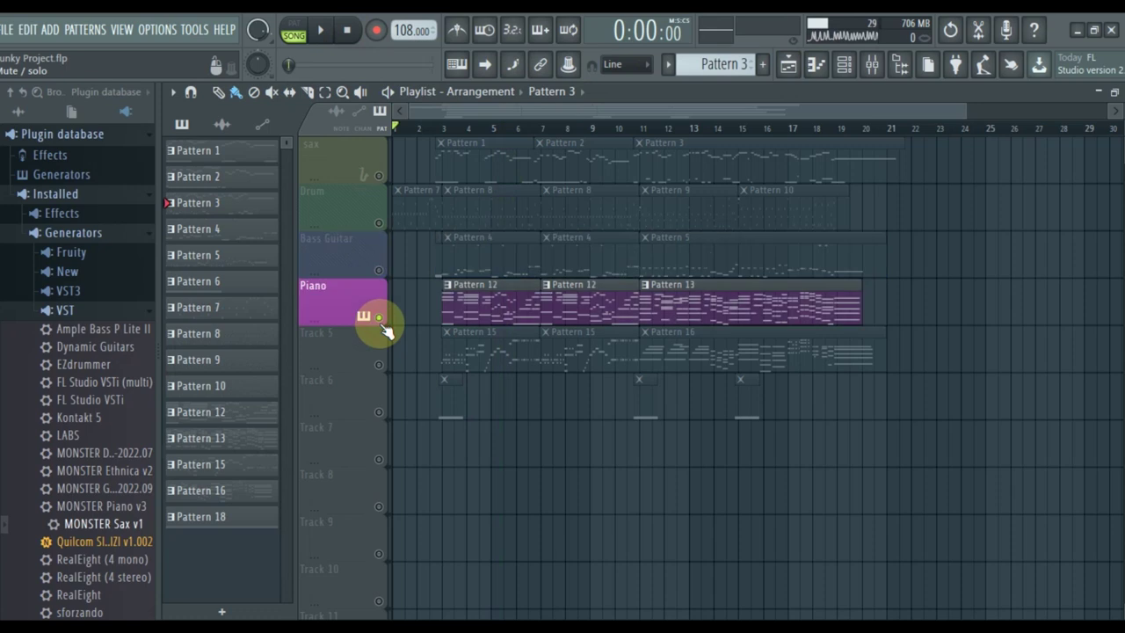
click(844, 64)
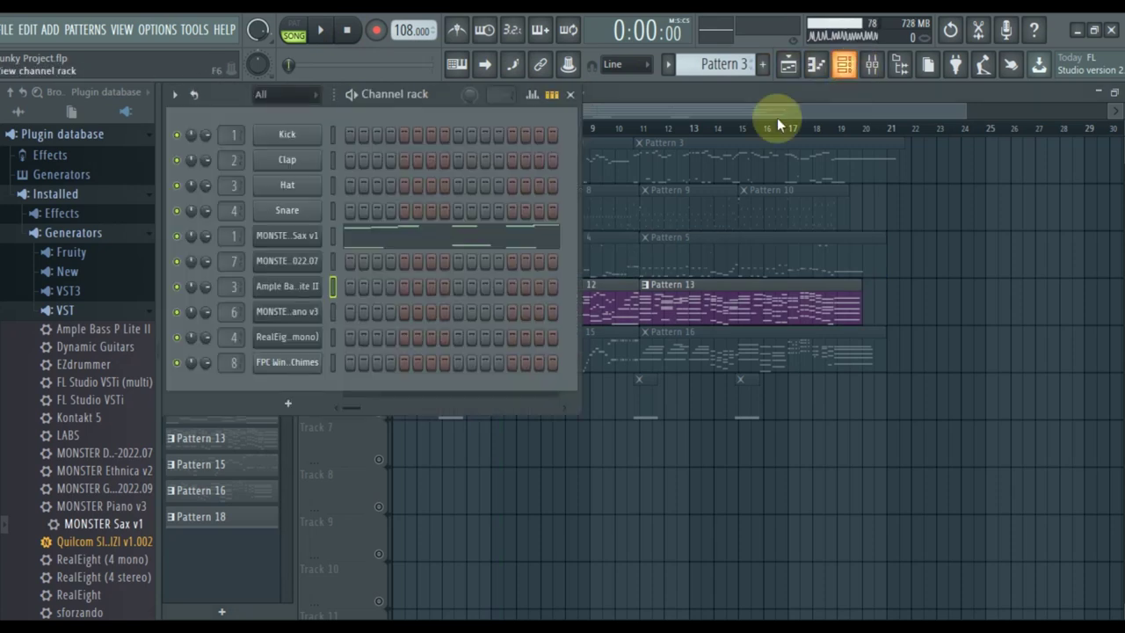
click(310, 315)
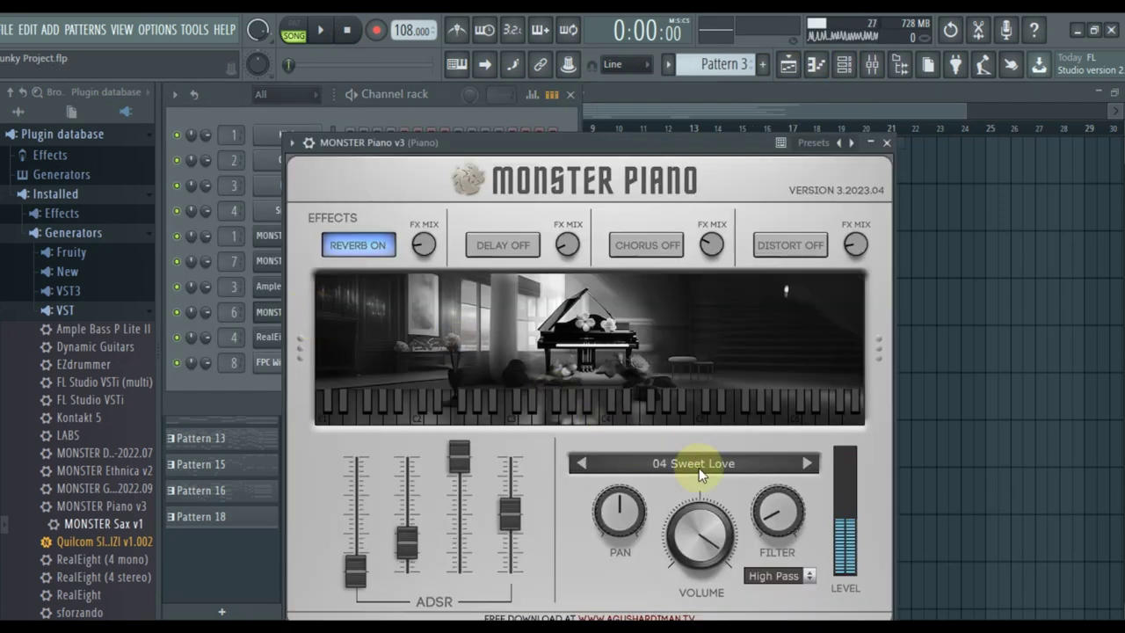
click(886, 143)
- Play the soloed piano in the playlist from just before bar 3, and stop playback
key(space)
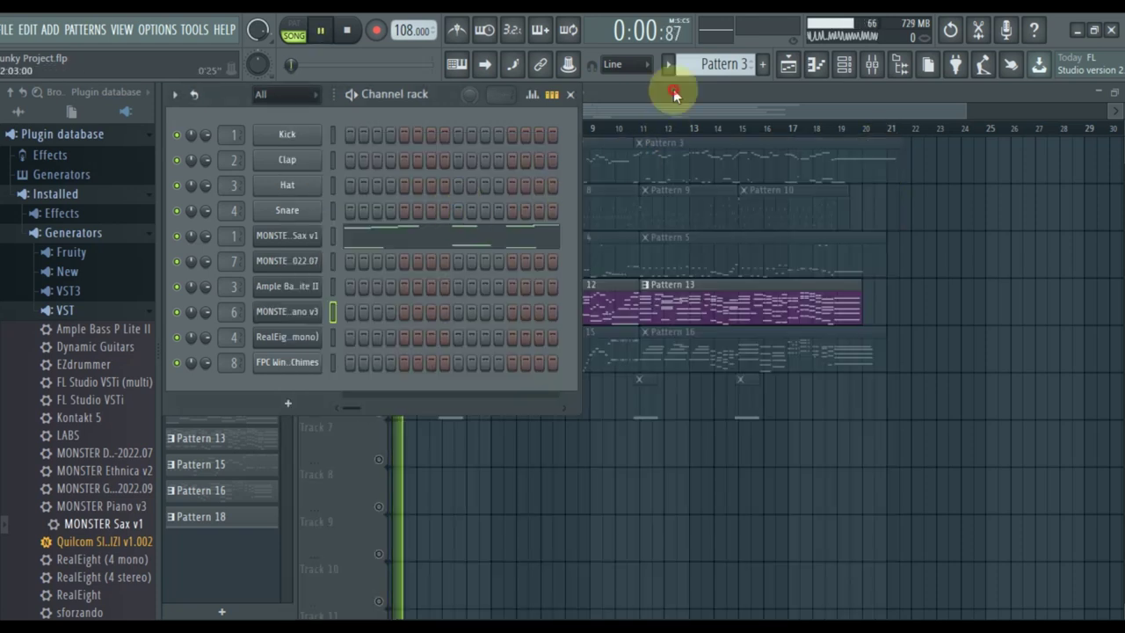
click(673, 91)
key(space)
click(431, 130)
key(space)
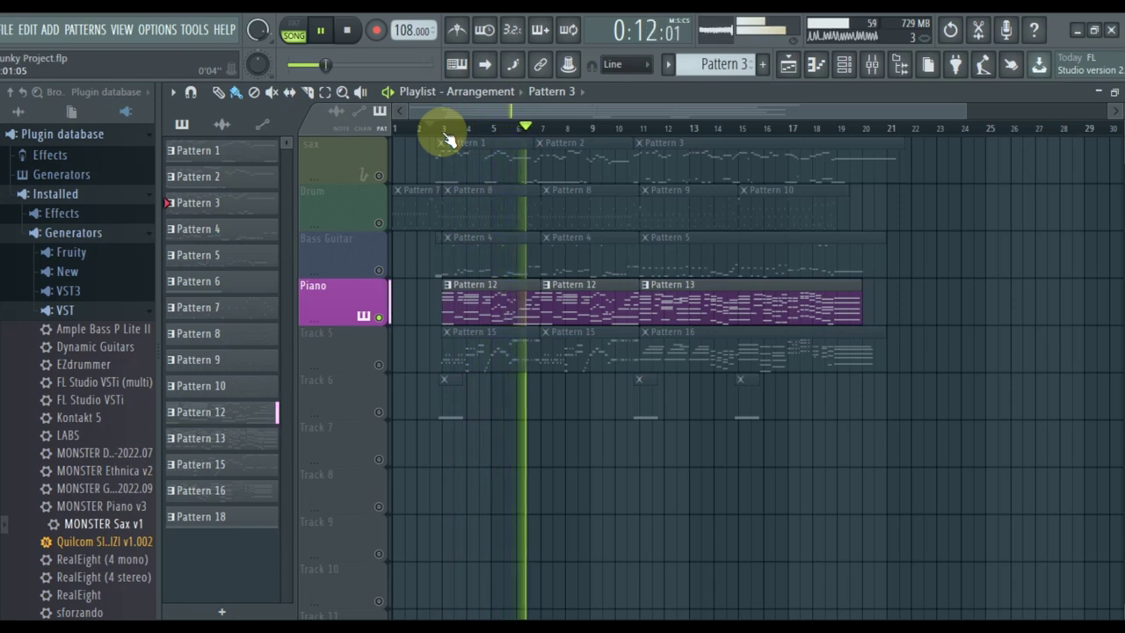
key(space)
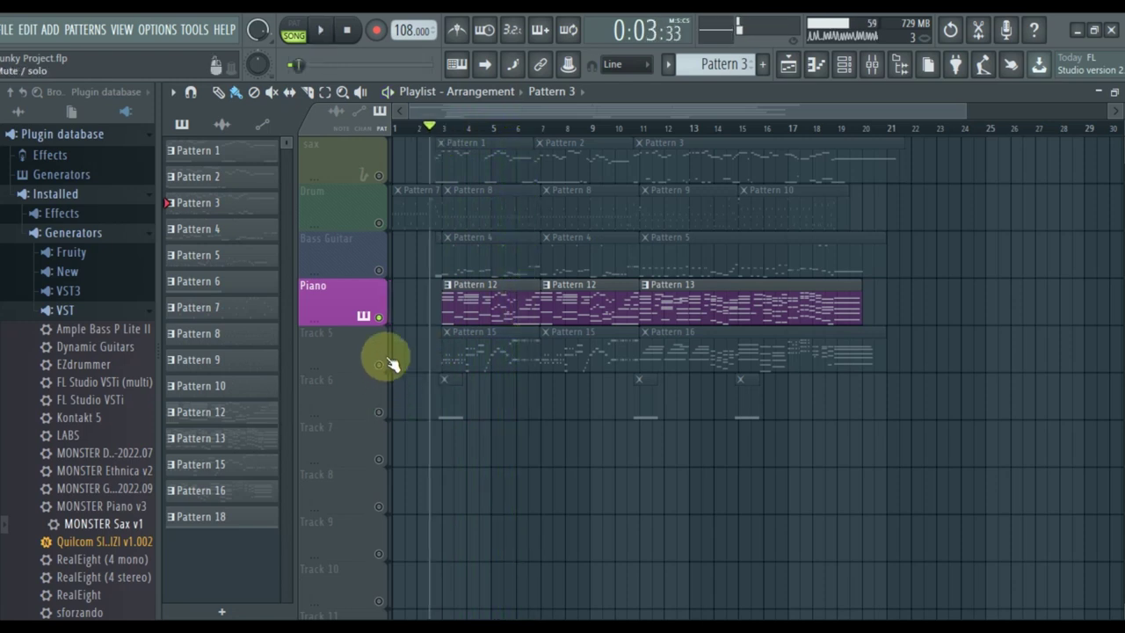
- Solo Track 5, inspect its RealEight (4 mono) guitar plugin, and view the effects on the Guitar mixer insert
click(378, 363)
click(872, 66)
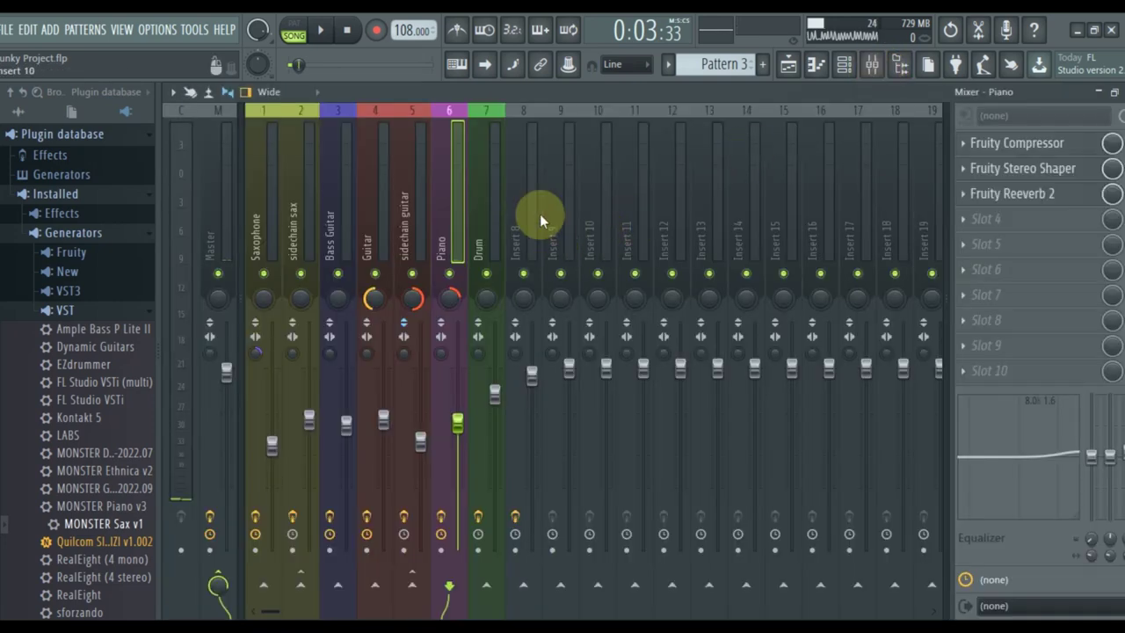
click(844, 64)
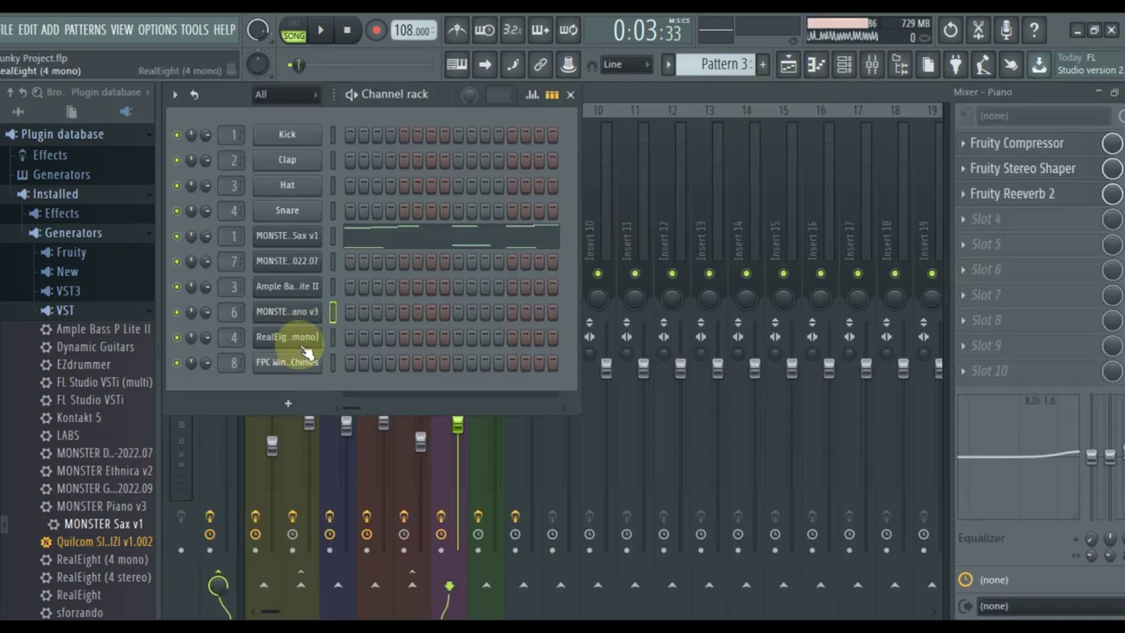
click(298, 341)
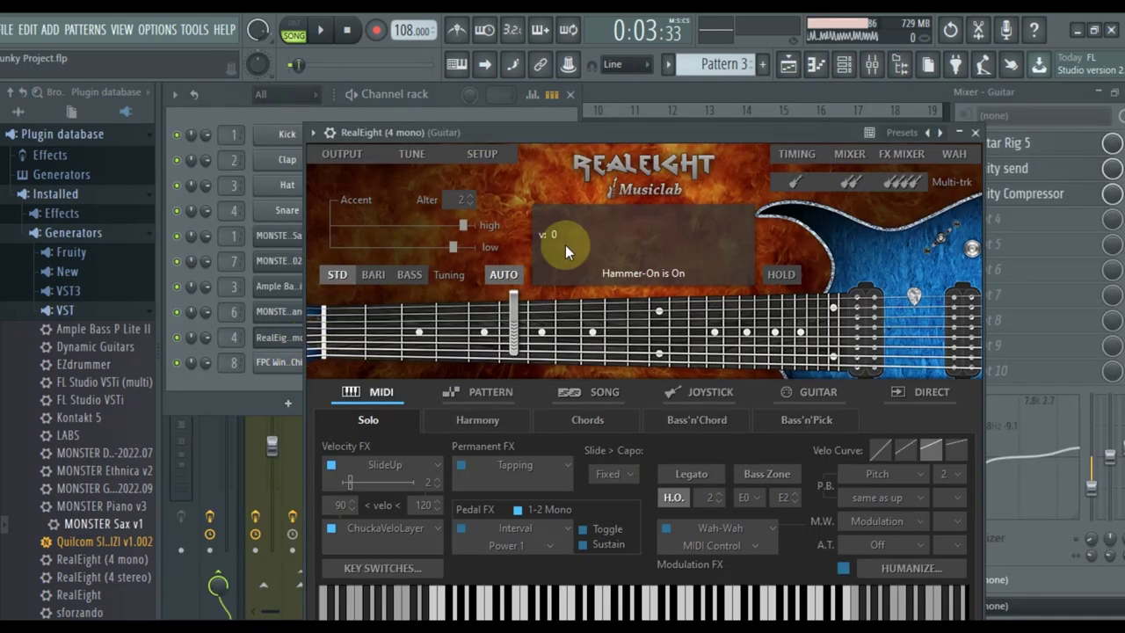
click(974, 133)
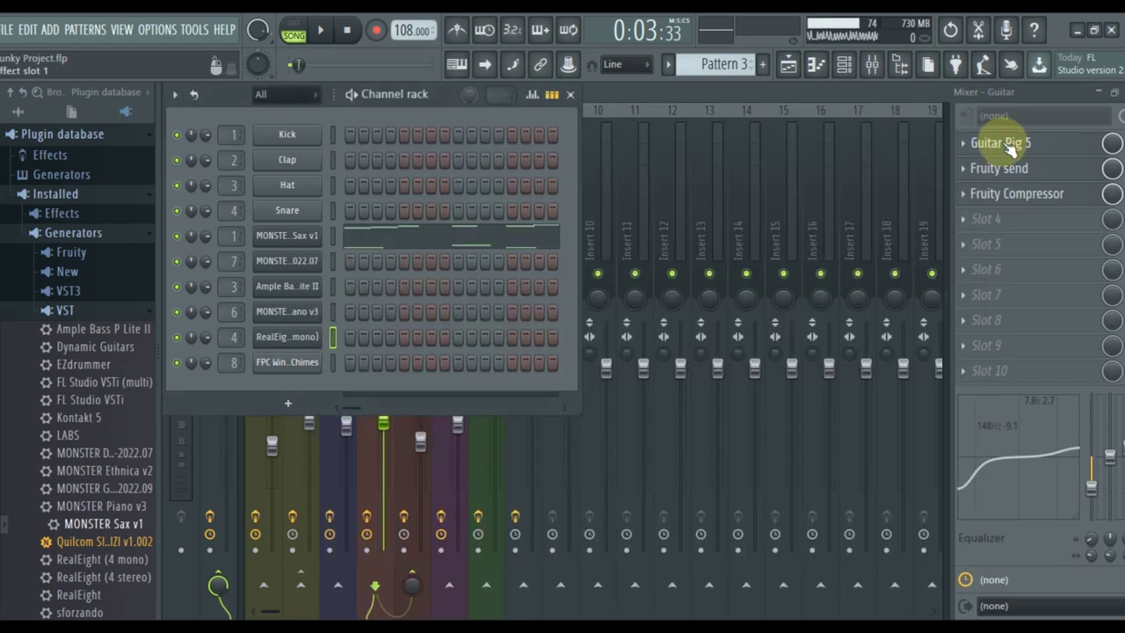
key(F6)
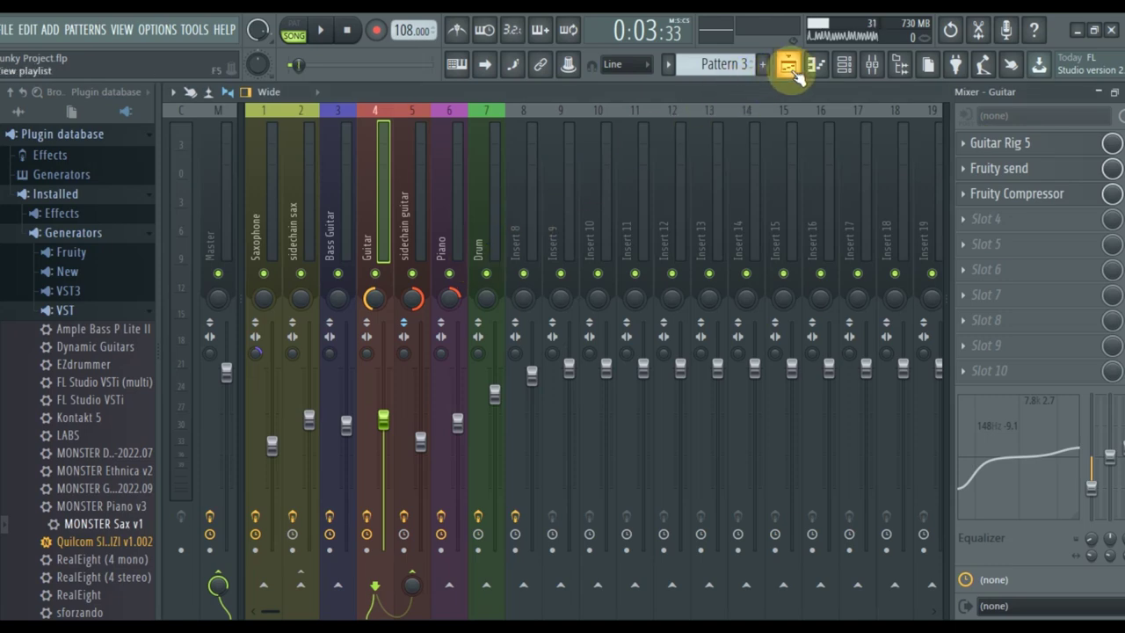
- Play the soloed guitar on Track 5 from bar 3 in the playlist, and stop playback
key(F5)
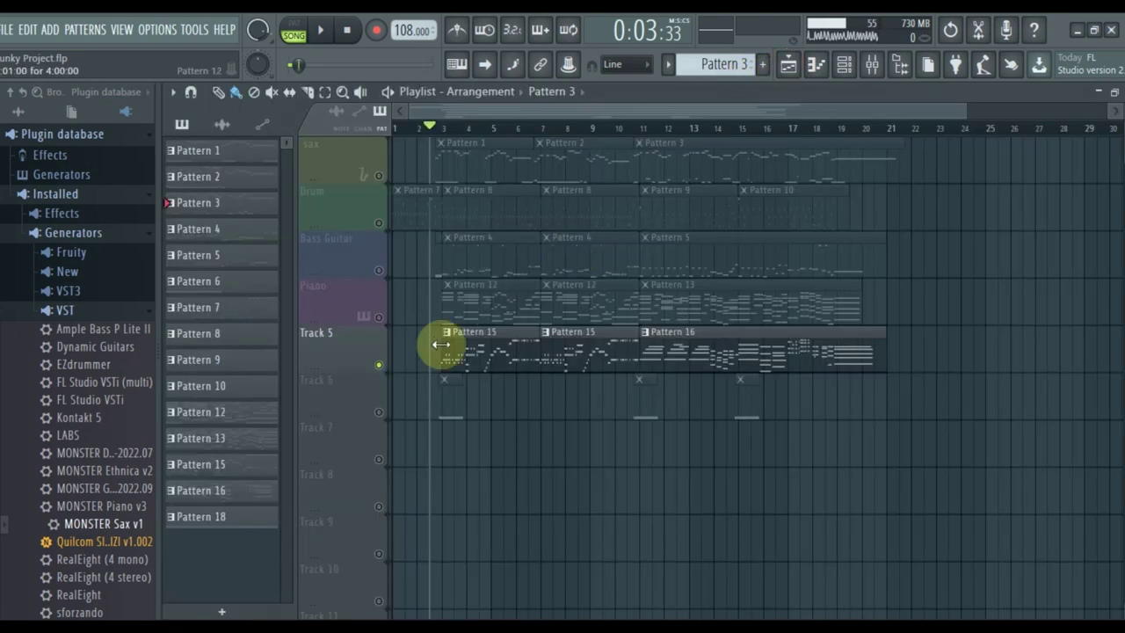
click(444, 133)
key(space)
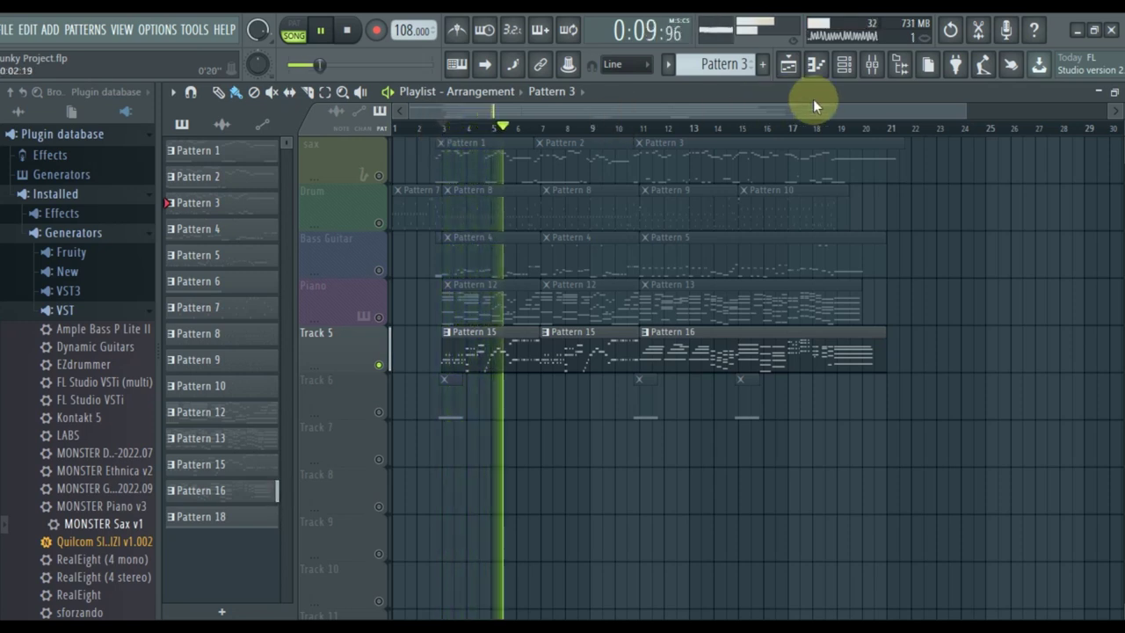
key(space)
- Solo Track 6 in the playlist, play its first clip from just before bar 3, and stop playback
click(871, 64)
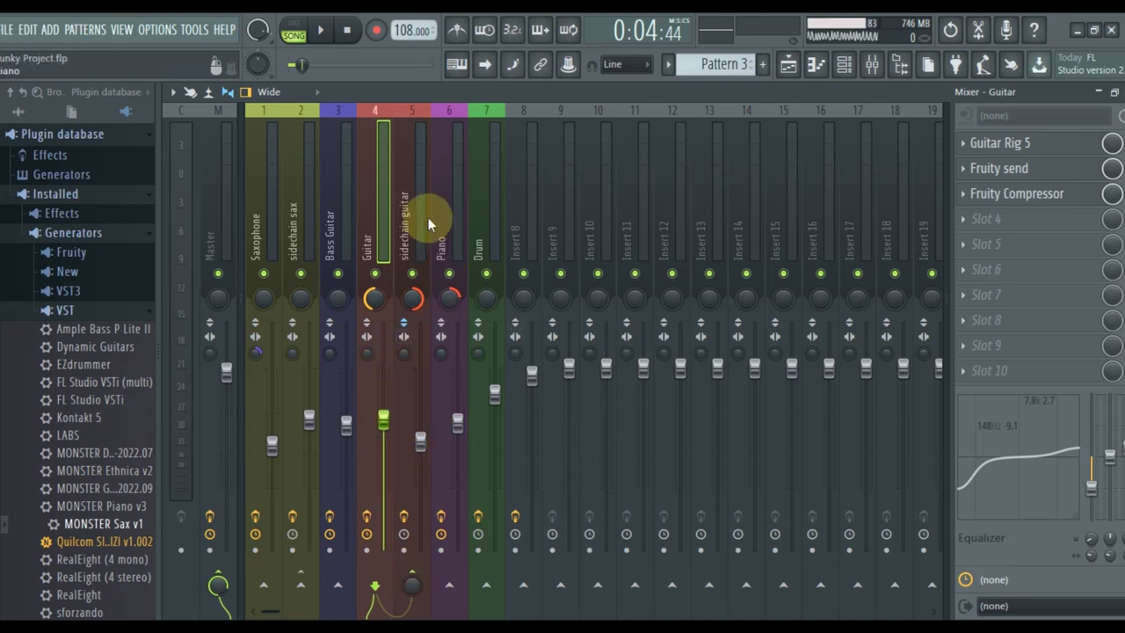
click(788, 65)
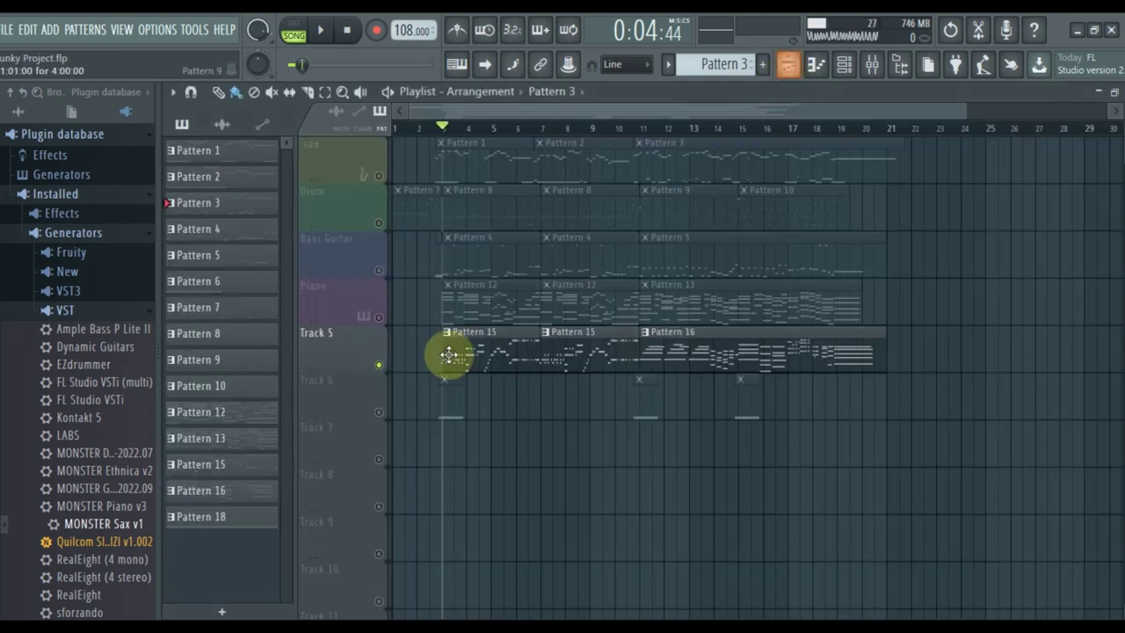
right_click(379, 413)
click(431, 130)
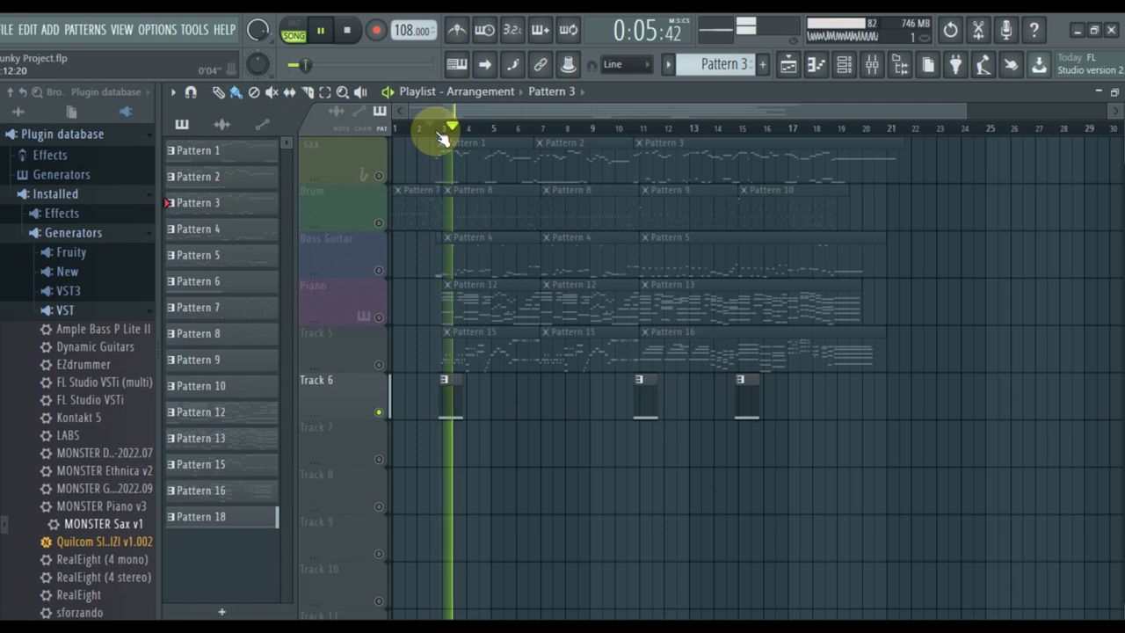
key(space)
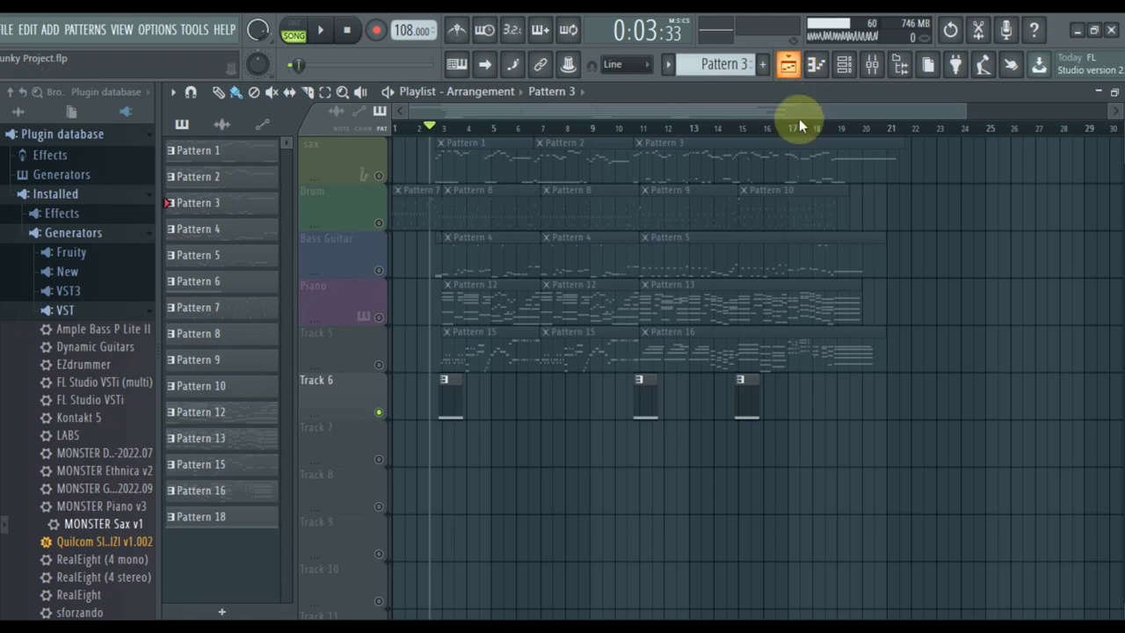
- Solo the sax track in the playlist, and release the solo to unmute all tracks
right_click(379, 176)
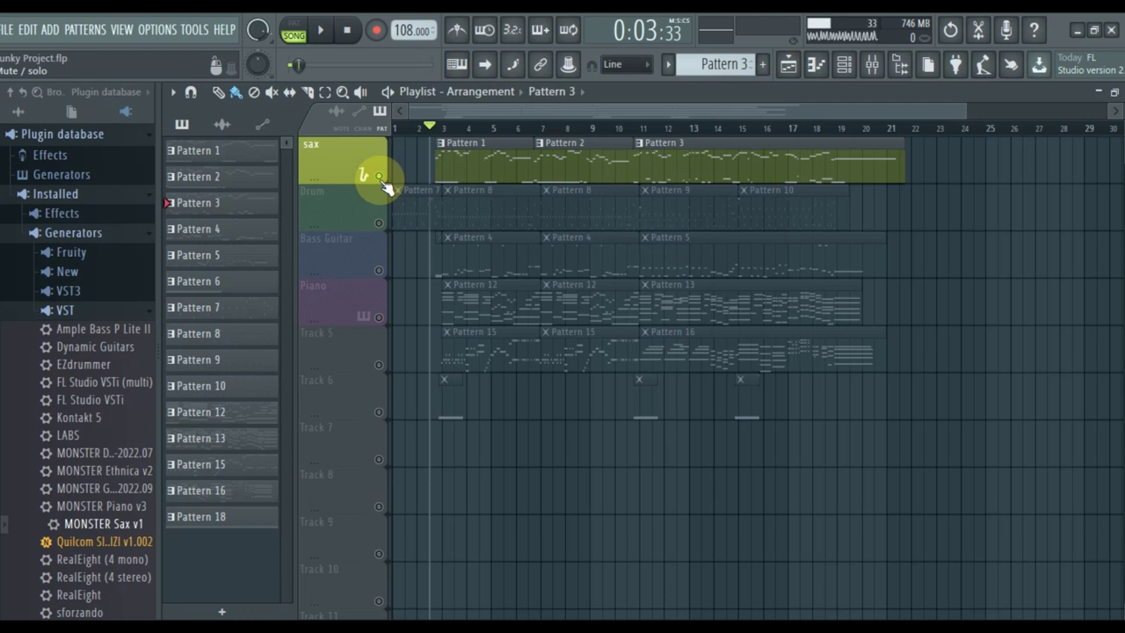
right_click(379, 177)
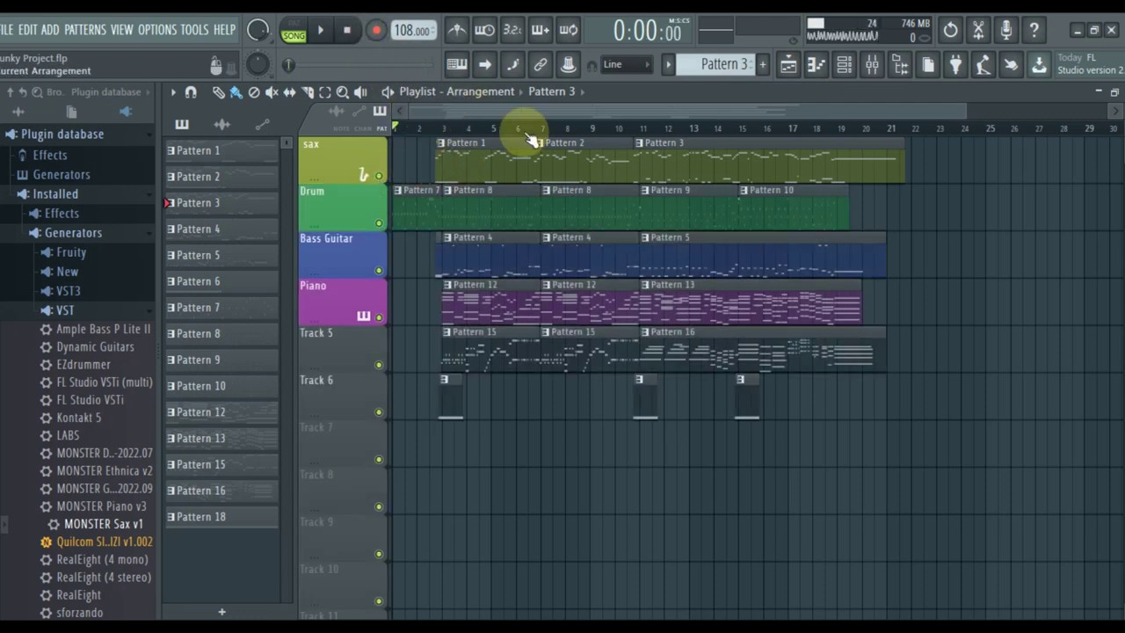
- Open Edison from the Master track's effect slots in the mixer and move its window up beside the browser
key(F9)
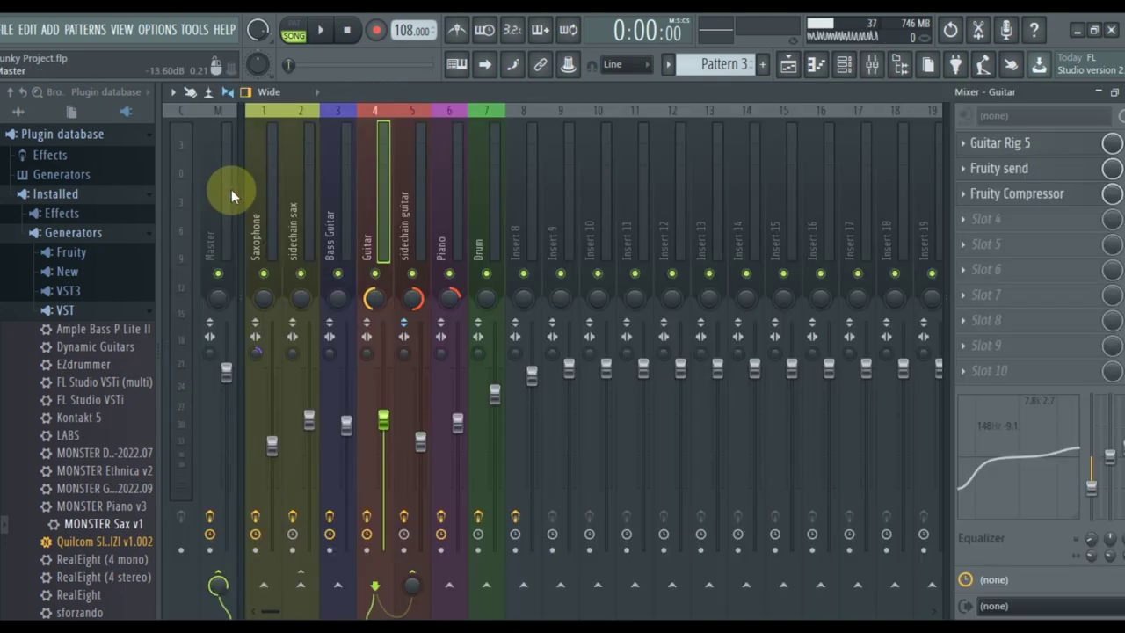
click(231, 189)
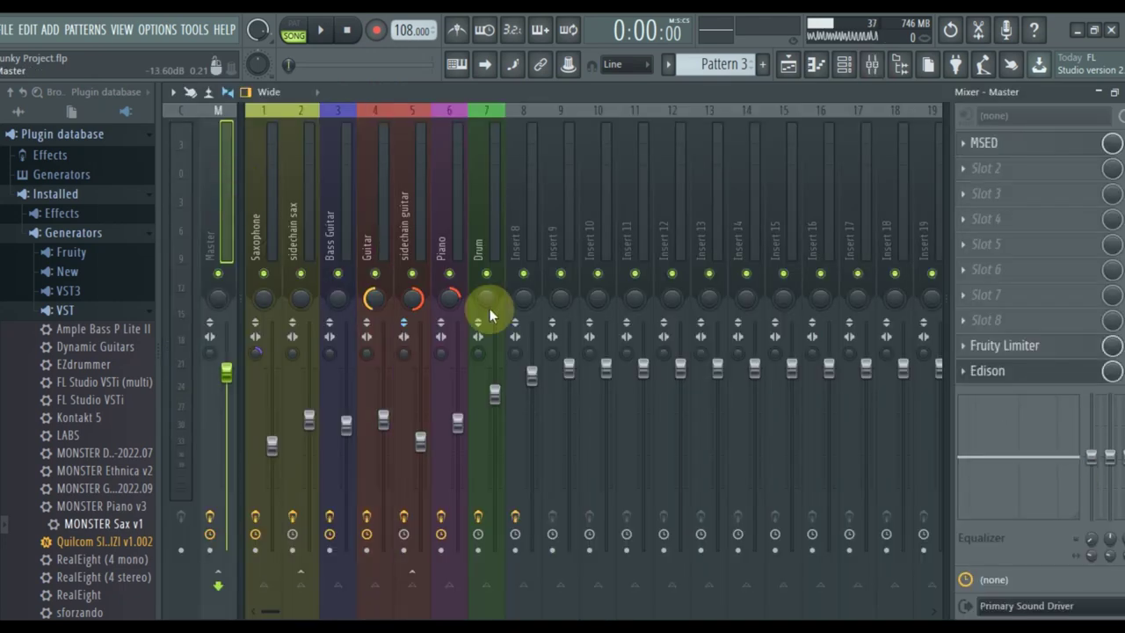
click(988, 371)
click(355, 243)
click(355, 244)
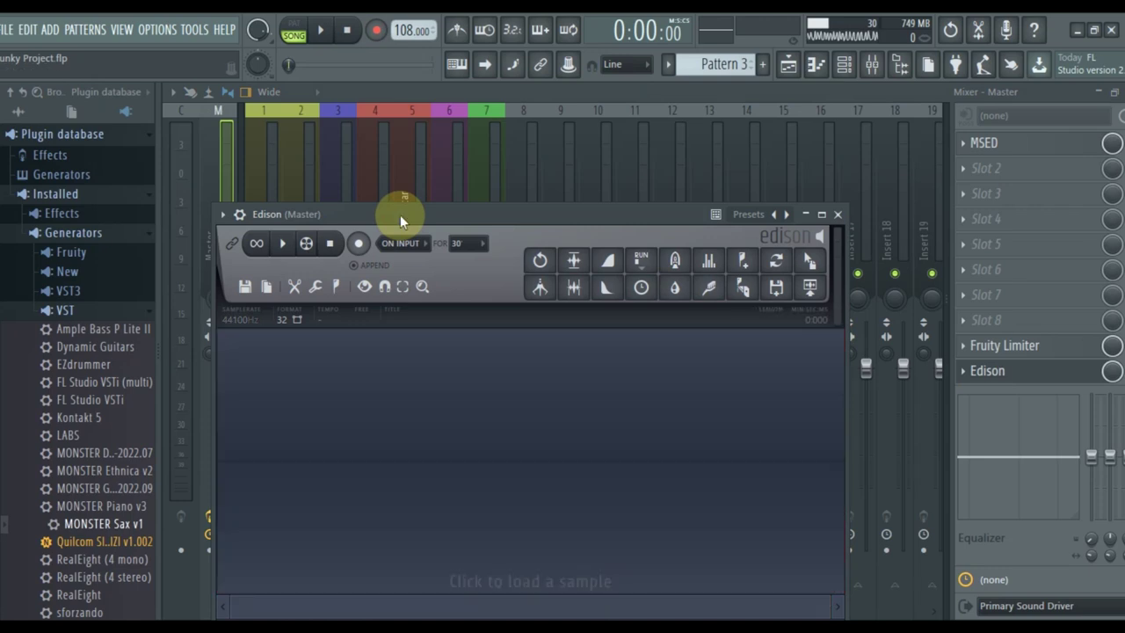
drag(408, 218, 350, 98)
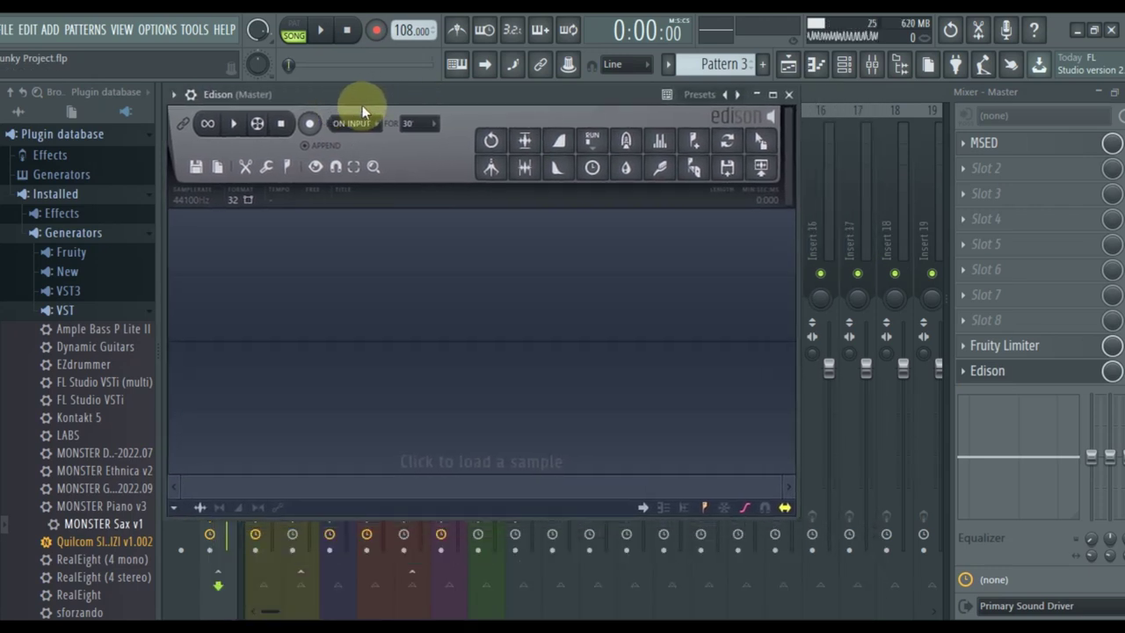
- Arm Edison to record on input, play the full arrangement from the start, and stop playback after bar 20
click(311, 124)
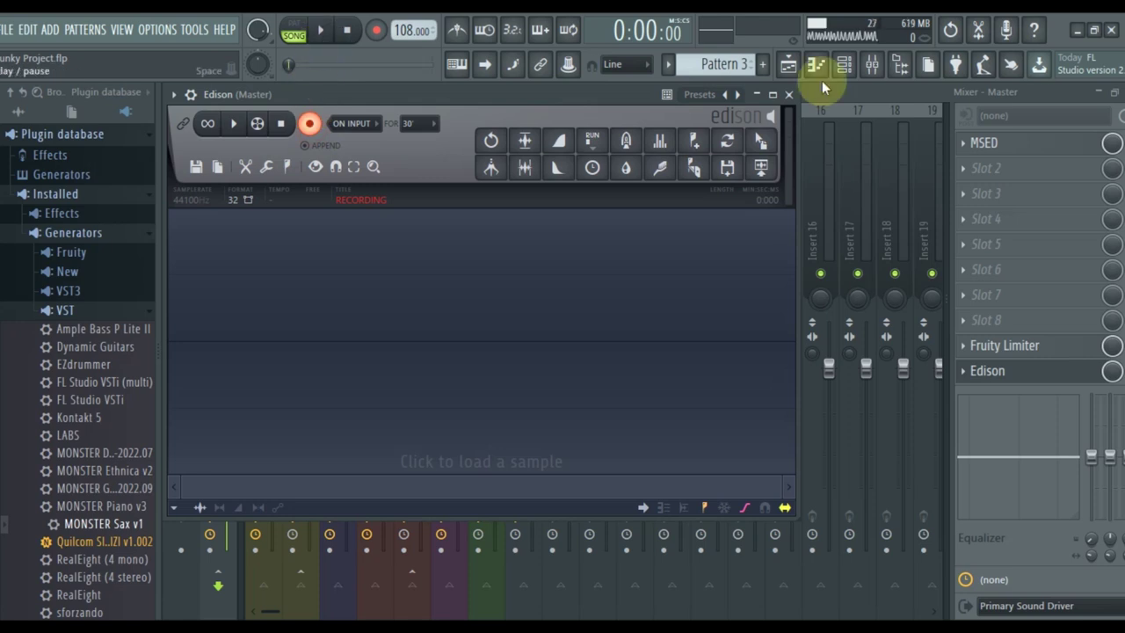
click(323, 27)
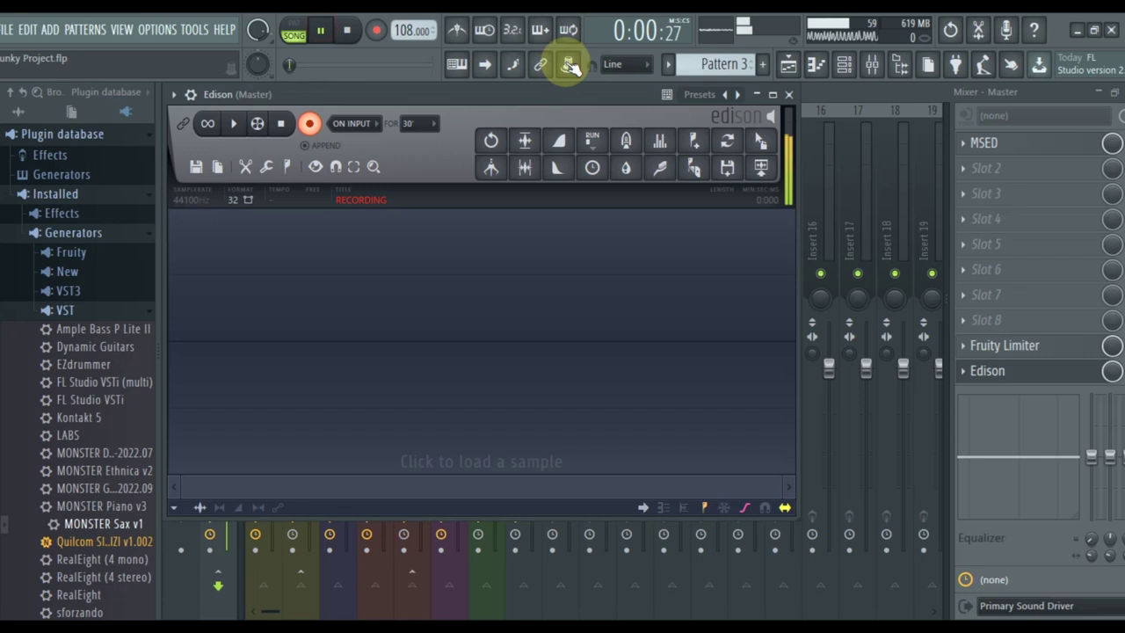
click(790, 67)
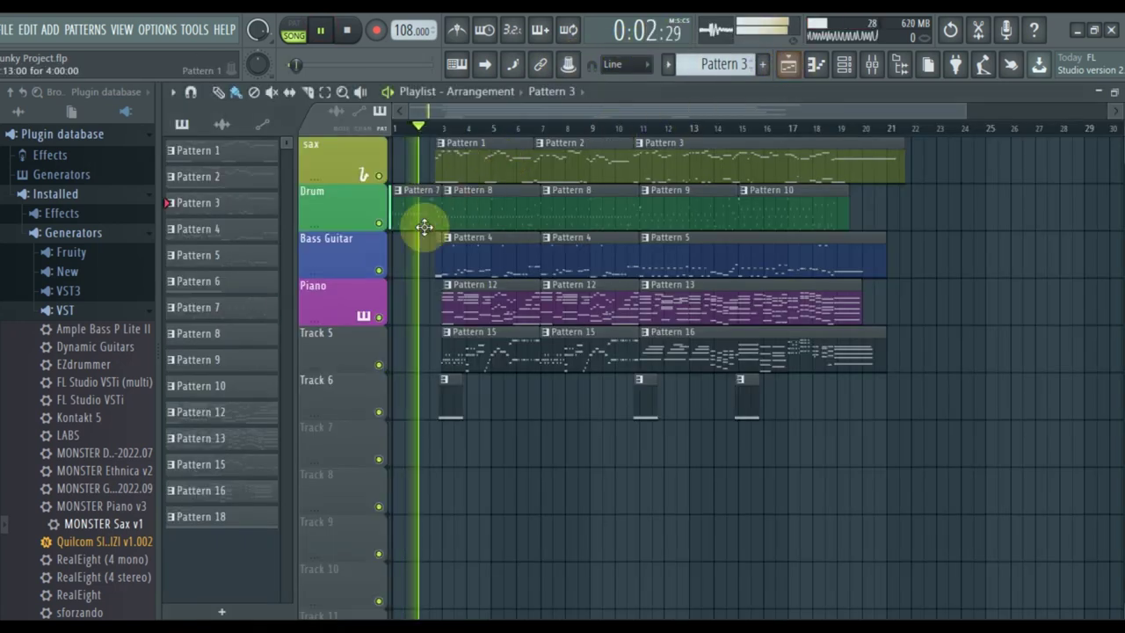
click(342, 303)
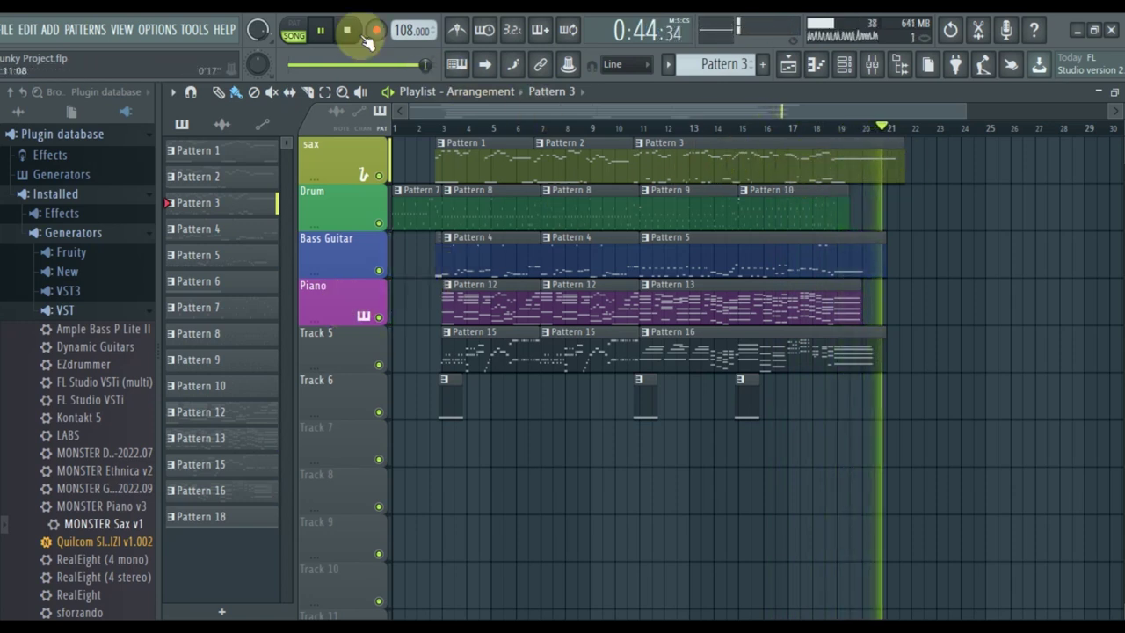
key(space)
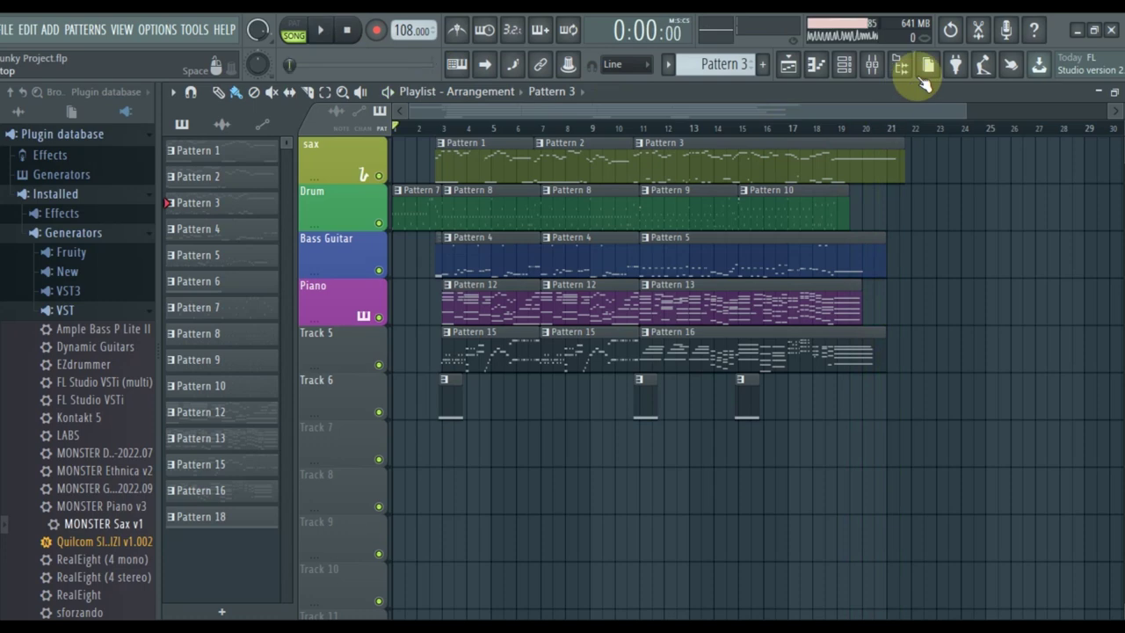
- Reopen Edison on the Master track, end its recording of the song, and return to the playlist
click(870, 64)
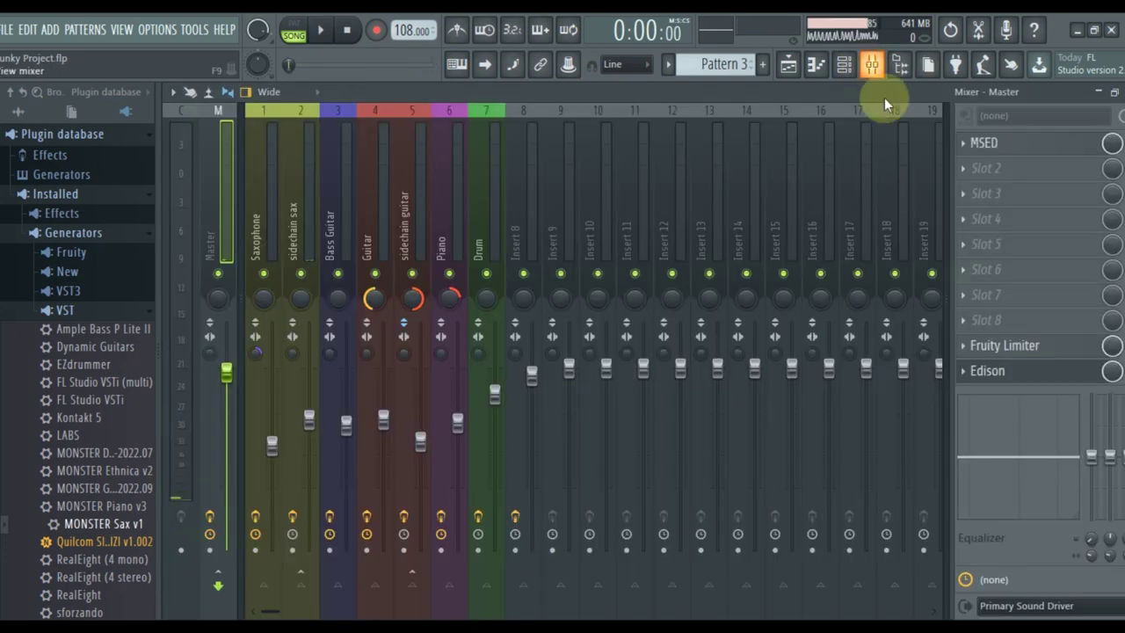
click(1033, 370)
click(303, 123)
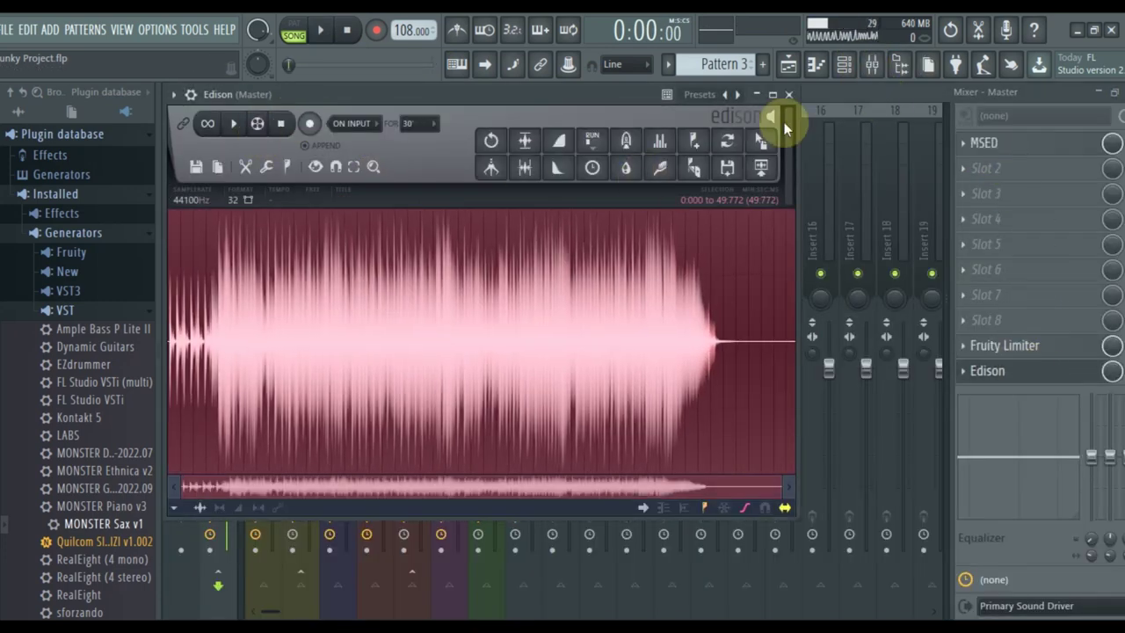
click(789, 66)
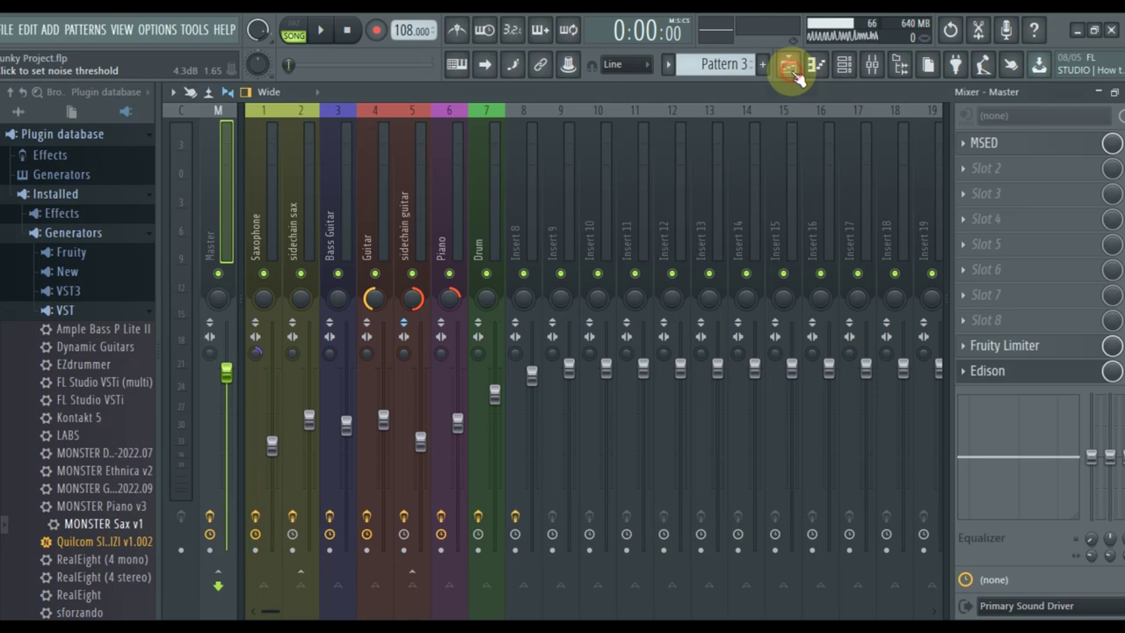
click(790, 69)
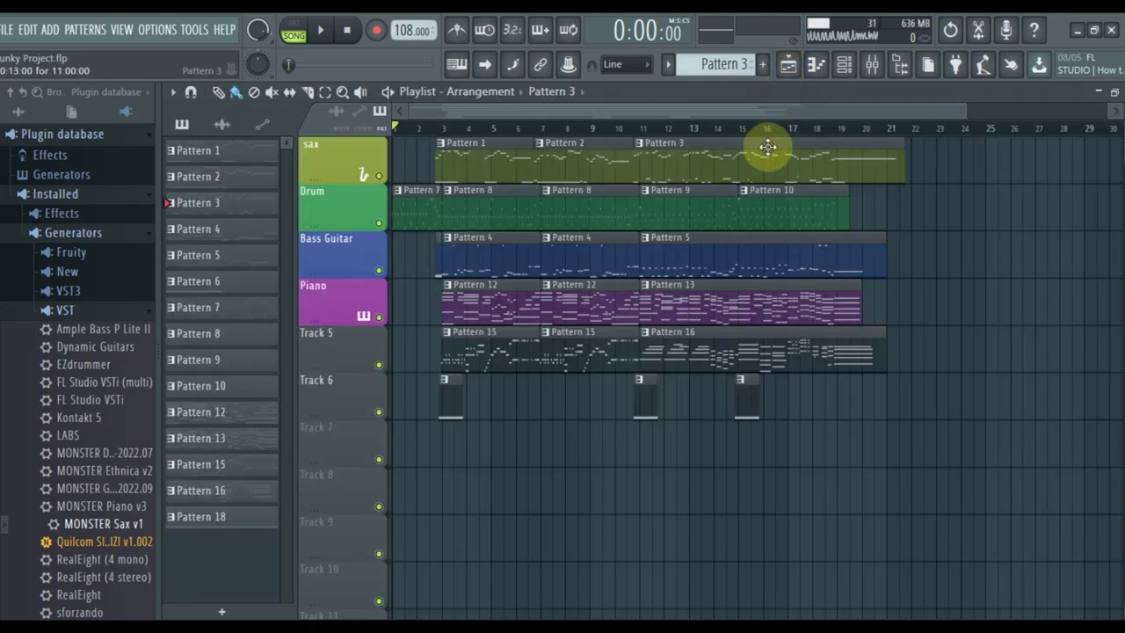